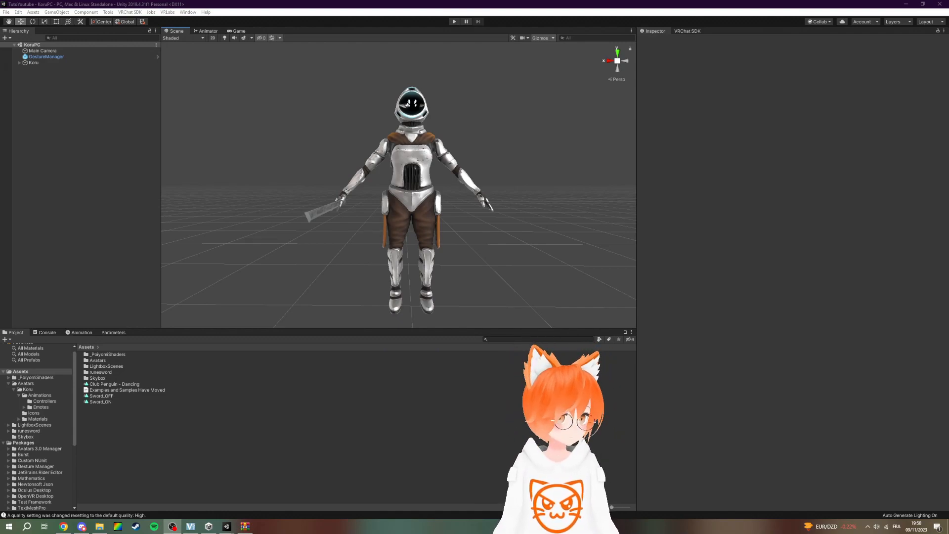
# - Switch to File Explorer and examine the .anim and .unitypackage files in the Animation folder, sorting them by type
pyautogui.click(100, 526)
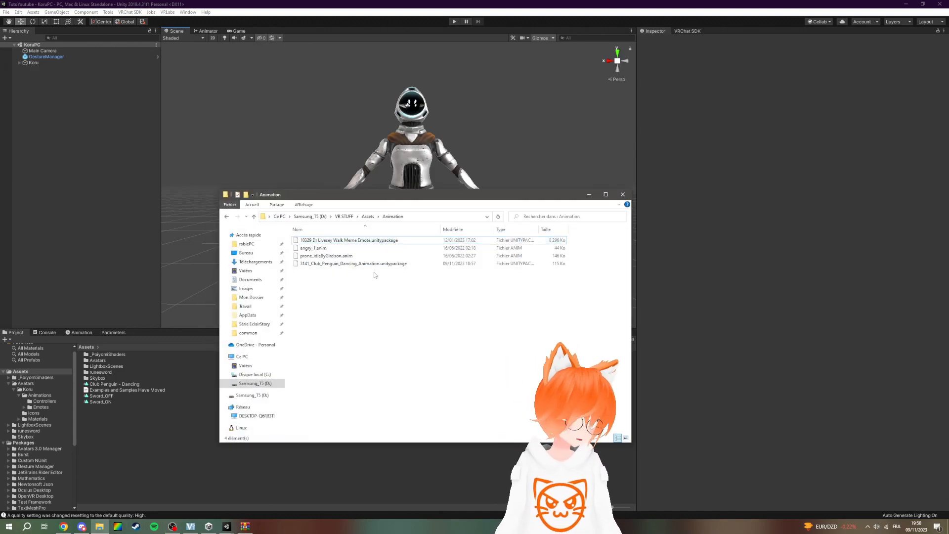
pyautogui.click(318, 249)
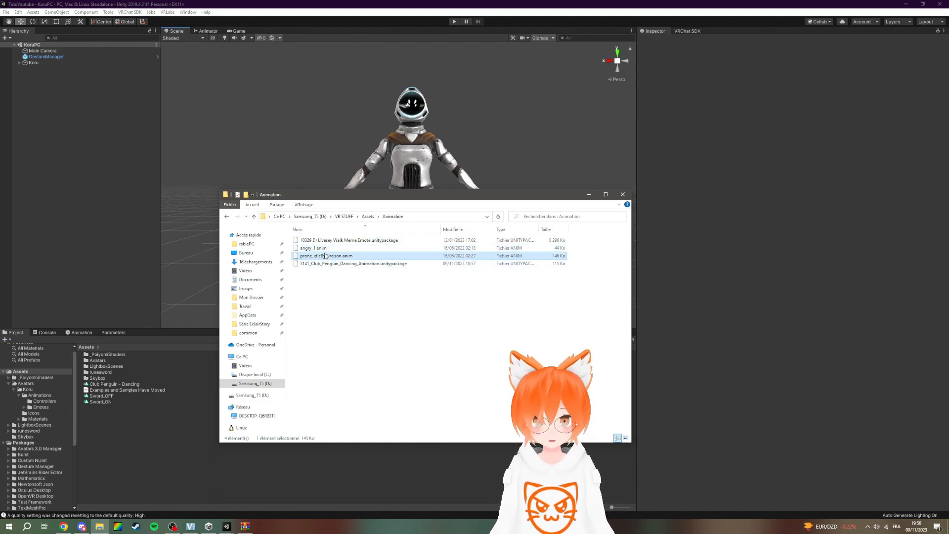
pyautogui.click(326, 256)
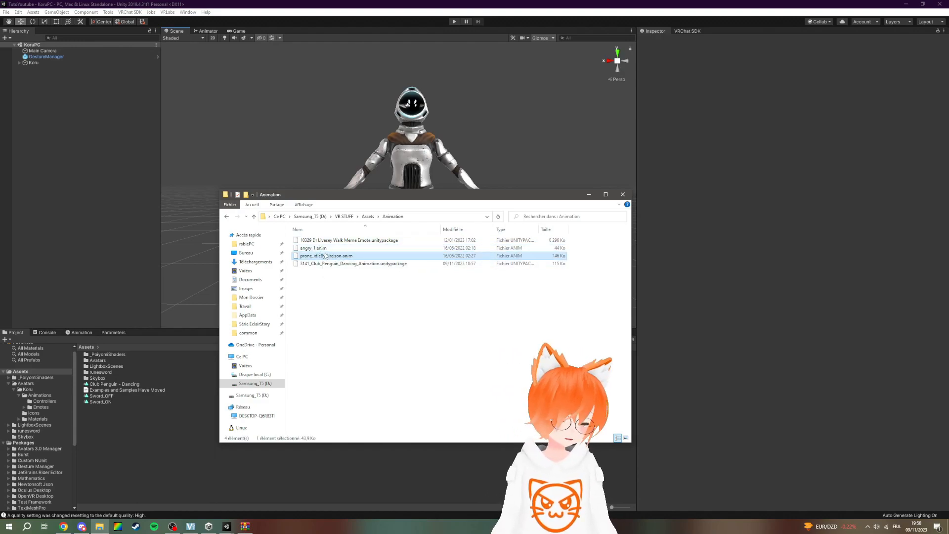
pyautogui.click(380, 301)
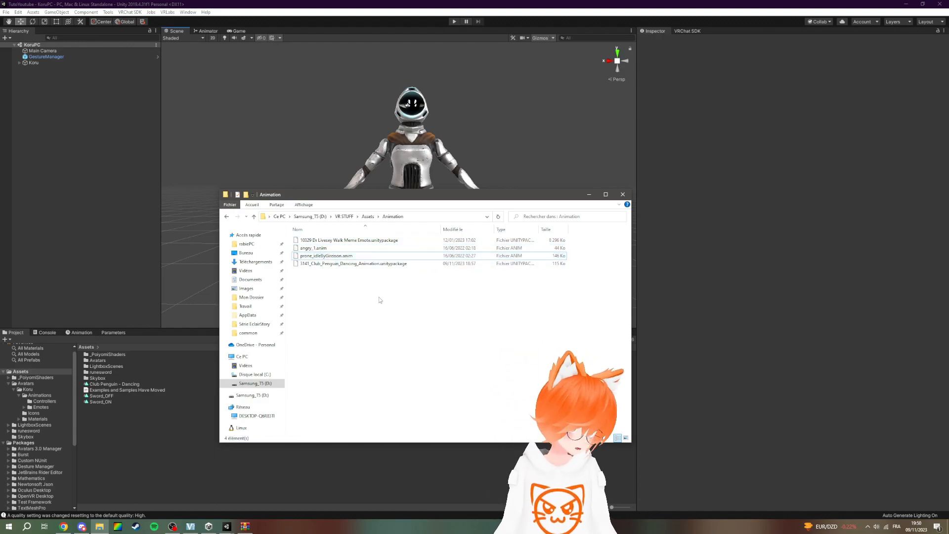
pyautogui.click(373, 241)
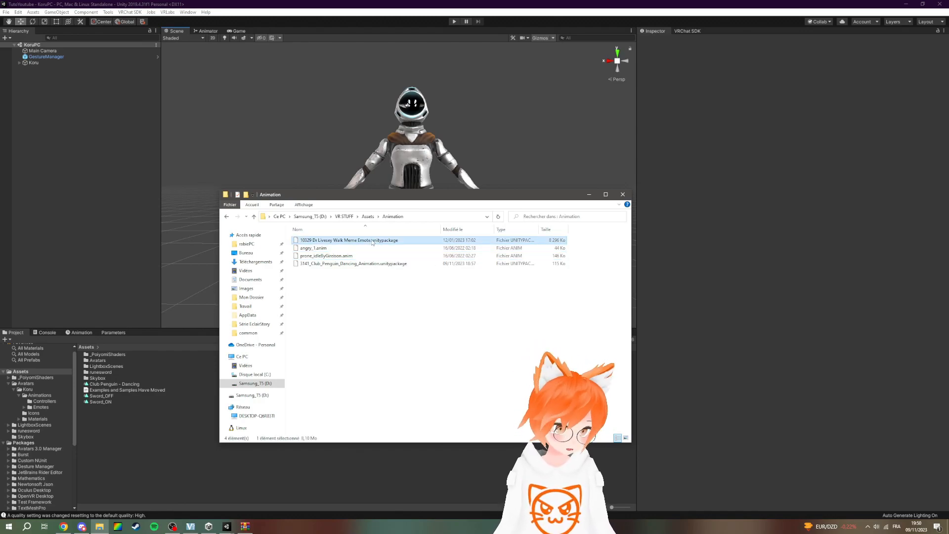
pyautogui.click(361, 264)
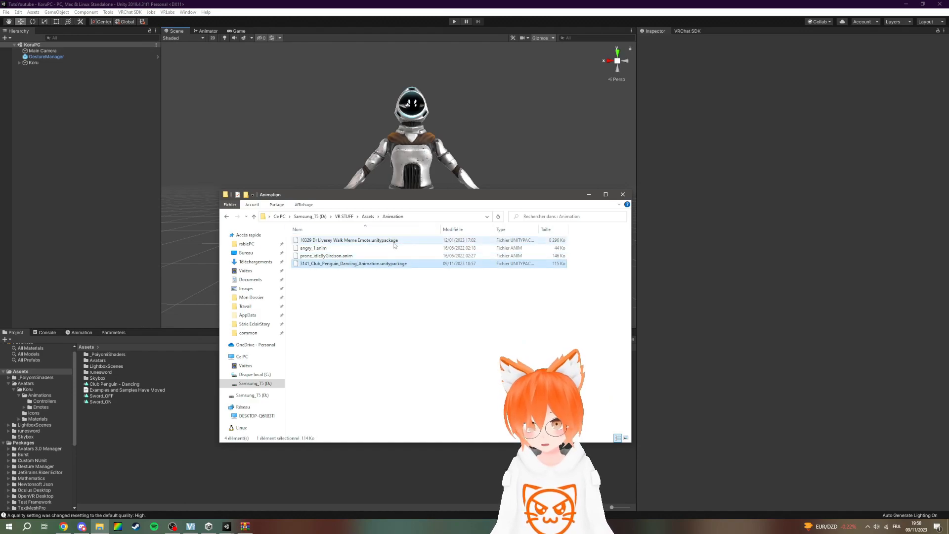
pyautogui.click(501, 229)
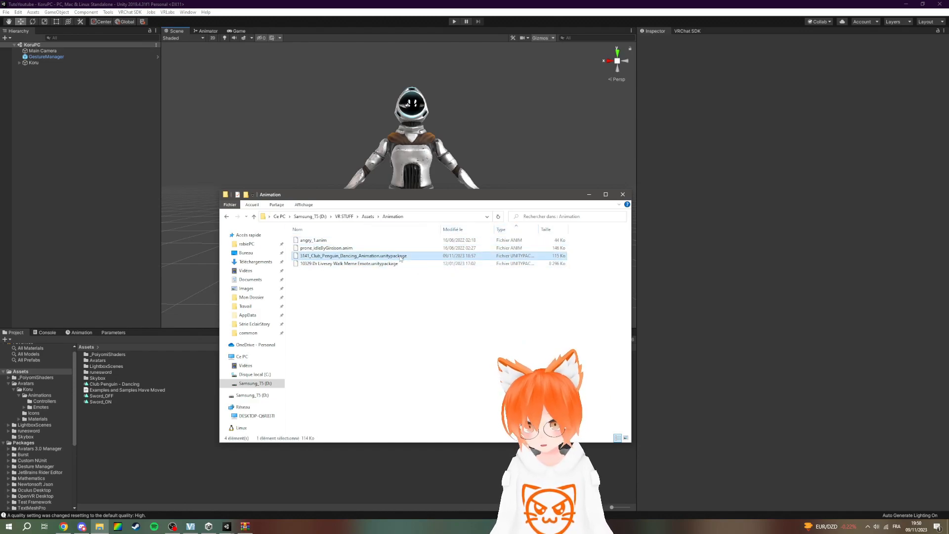
pyautogui.click(336, 248)
pyautogui.click(361, 288)
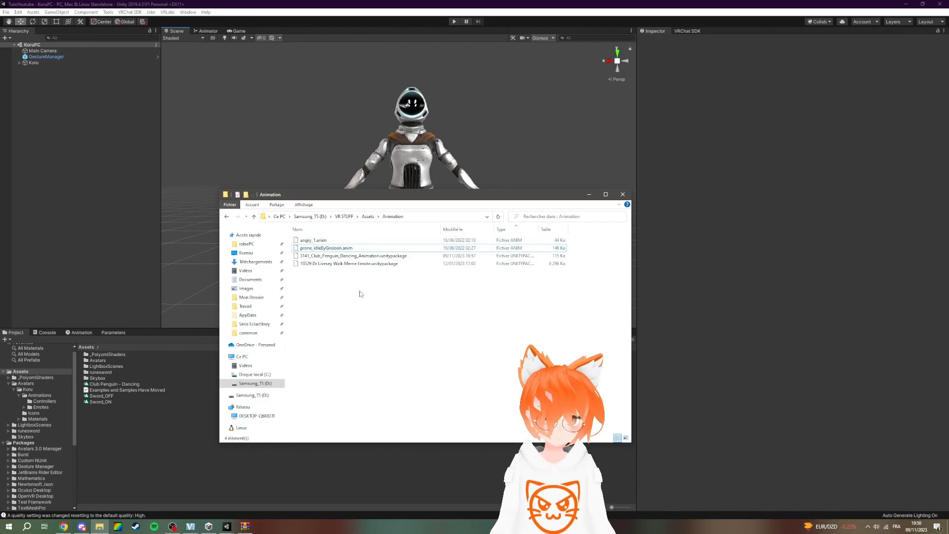
# - Import all items of the 10329 Dr Livesey Walk Meme Emote package into the Unity project
pyautogui.click(369, 264)
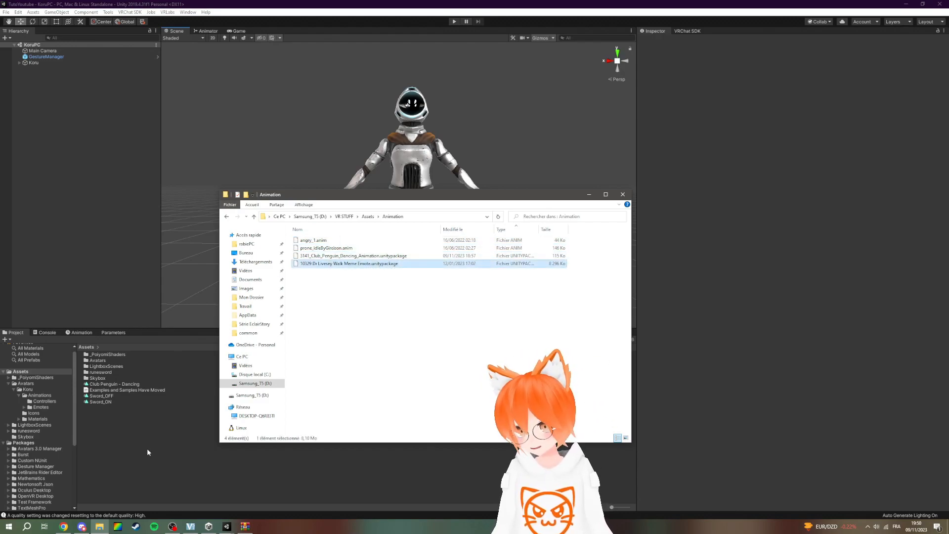
pyautogui.click(588, 194)
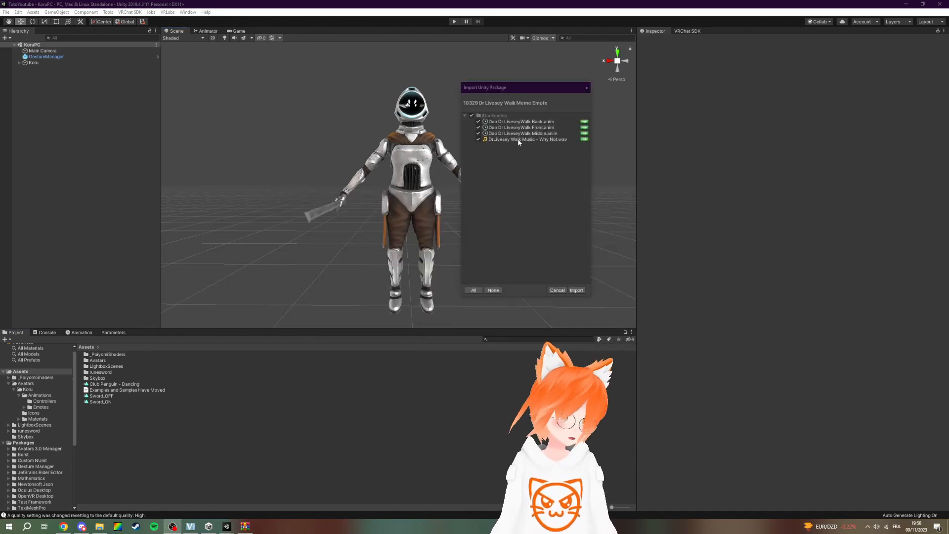
pyautogui.click(576, 290)
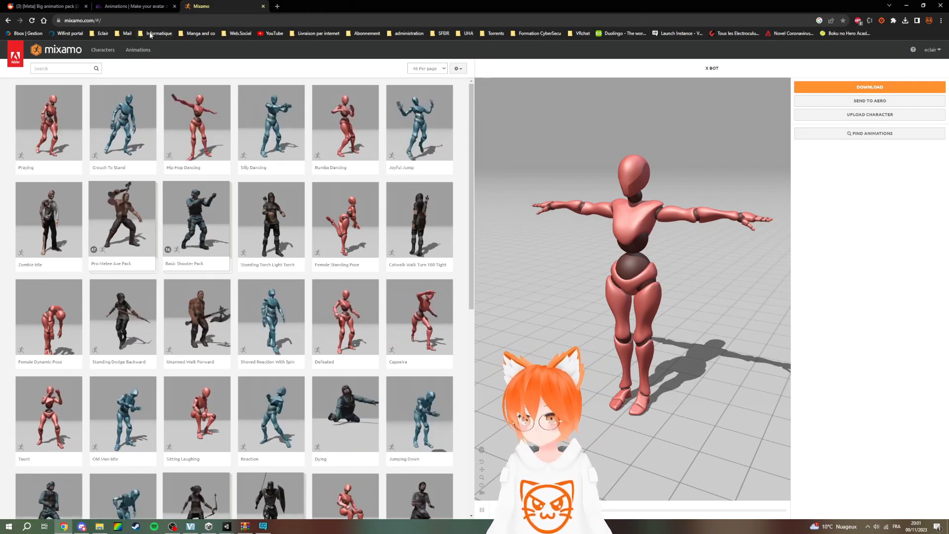
# - Examine the free avatar animations on VRCArena and the Reddit post offering the Big animation pack
pyautogui.click(146, 10)
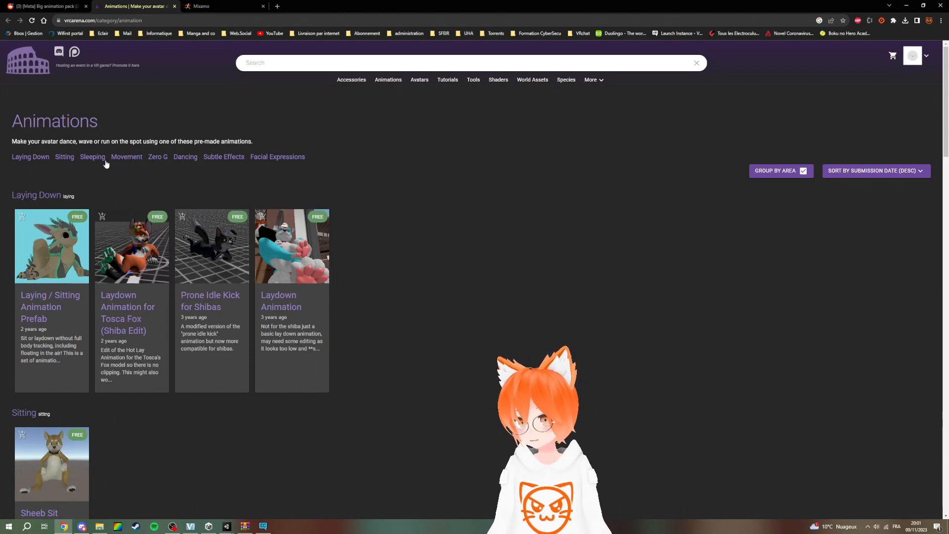
pyautogui.scroll(-2, 10, 414)
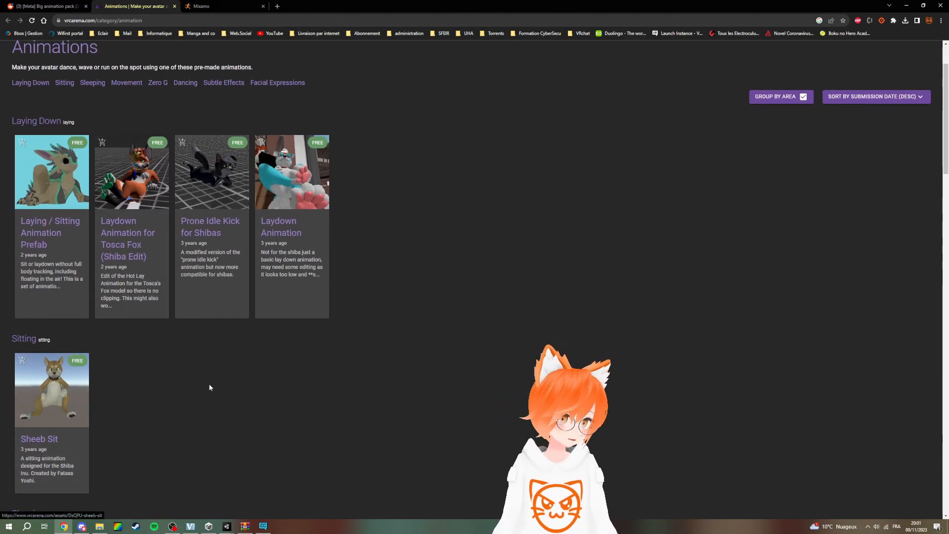
pyautogui.scroll(2, 227, 376)
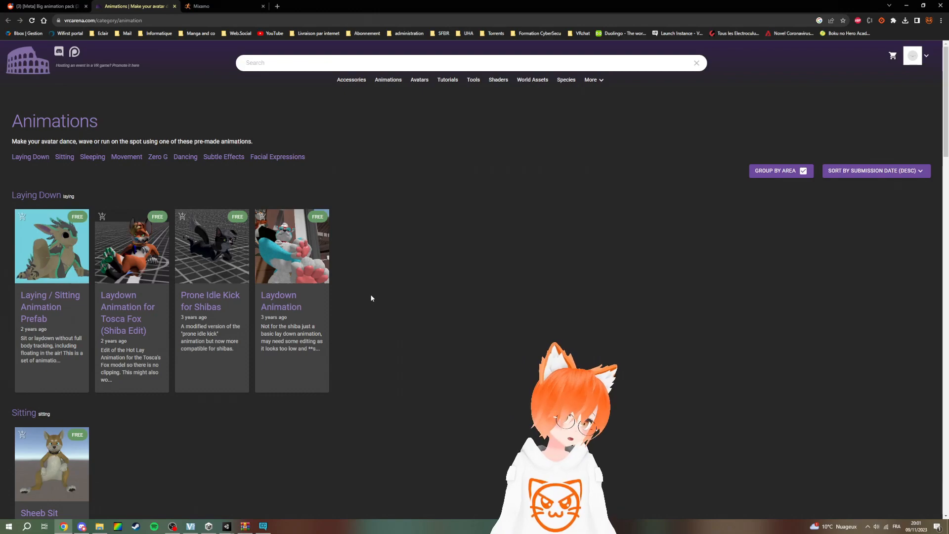
pyautogui.click(42, 5)
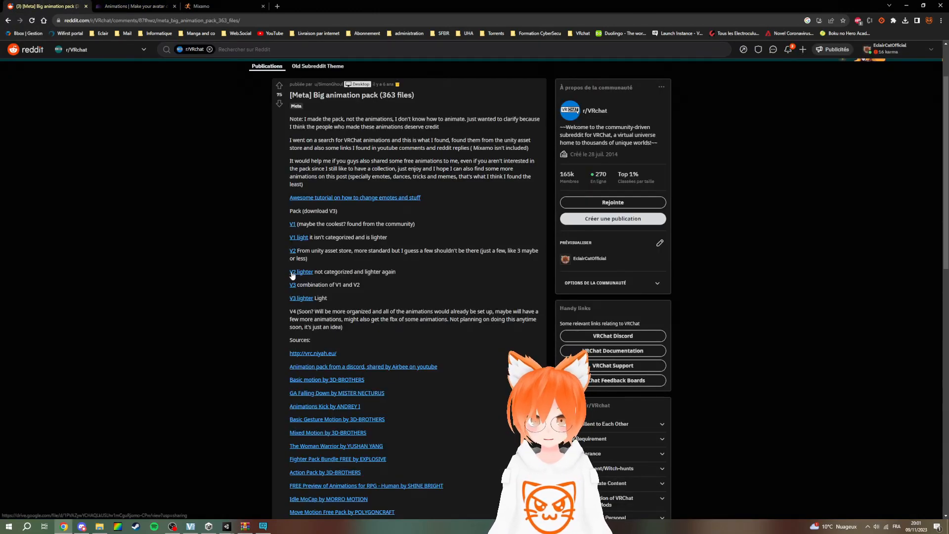
pyautogui.scroll(2, 271, 267)
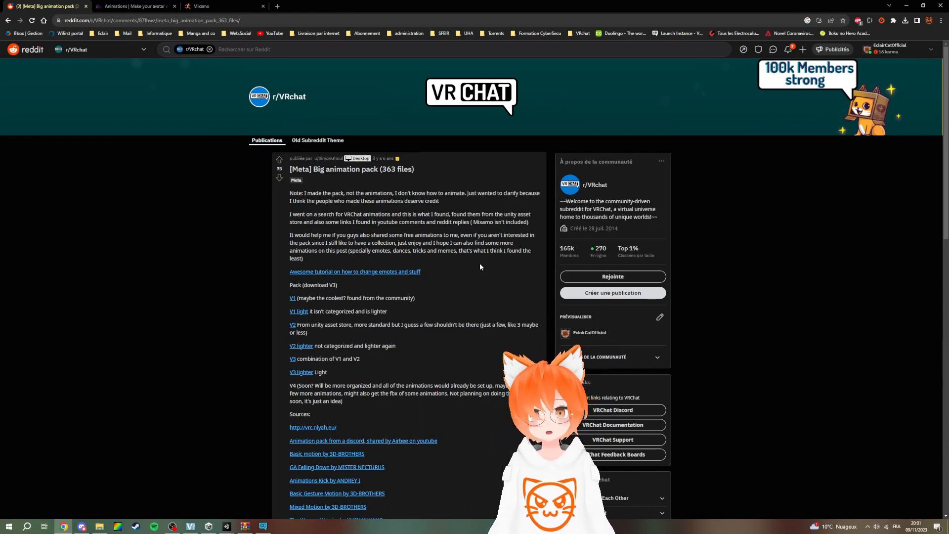
pyautogui.doubleClick(389, 169)
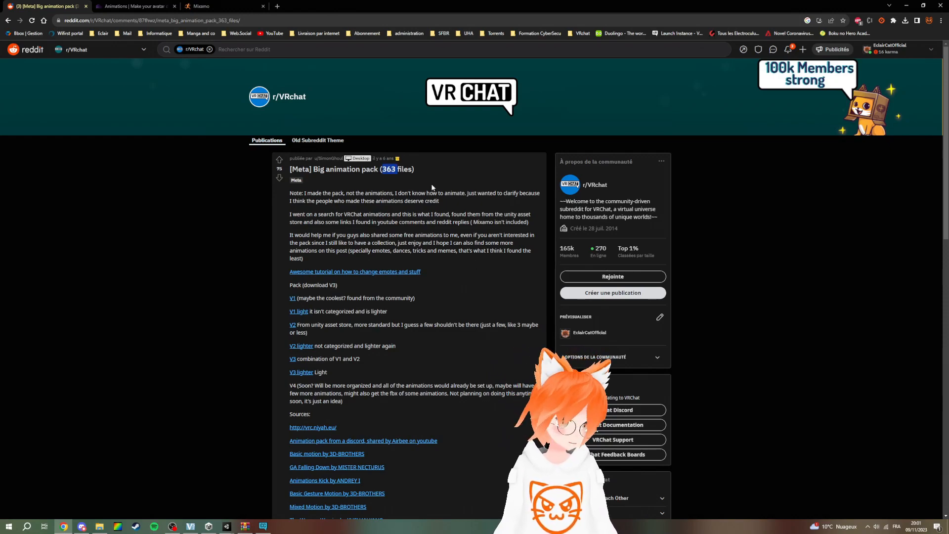
# - Open the Reddit post's V3 lighter pack link in a new browser tab and display that page
pyautogui.rightClick(303, 372)
pyautogui.click(450, 363)
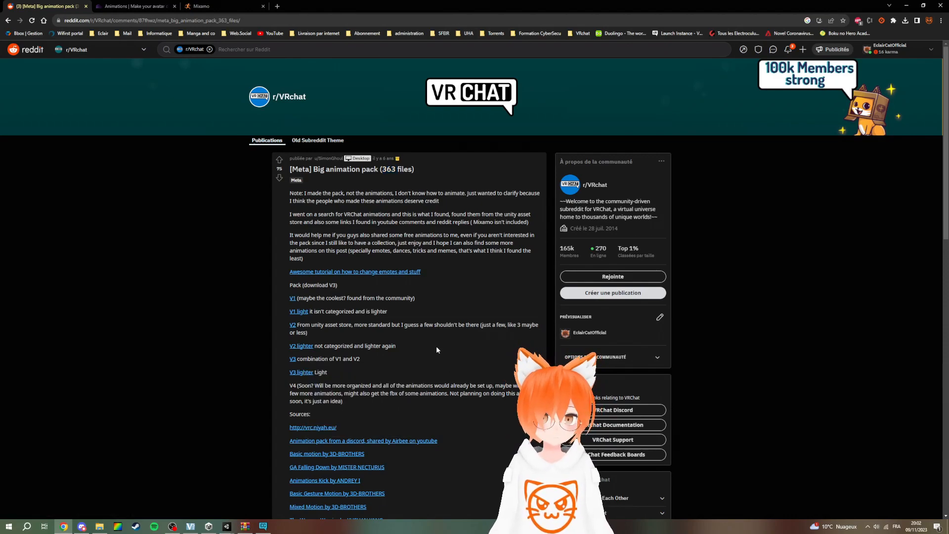
pyautogui.rightClick(301, 373)
pyautogui.click(346, 379)
pyautogui.click(148, 6)
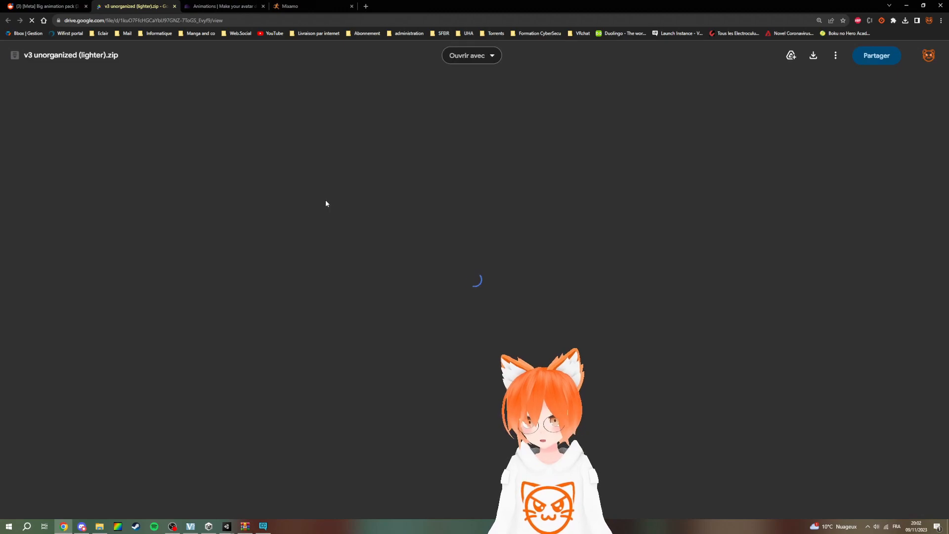
# - Switch to WinRAR and look through the animation files inside the v3 unorganized (lighter).zip archive
pyautogui.click(244, 526)
pyautogui.press('c')
pyautogui.scroll(15, 131, 253)
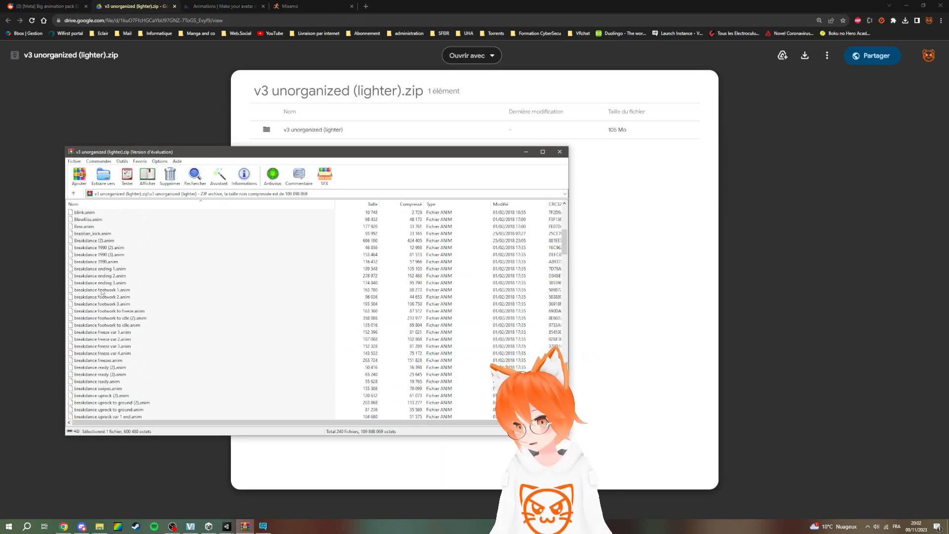
pyautogui.scroll(3, 112, 296)
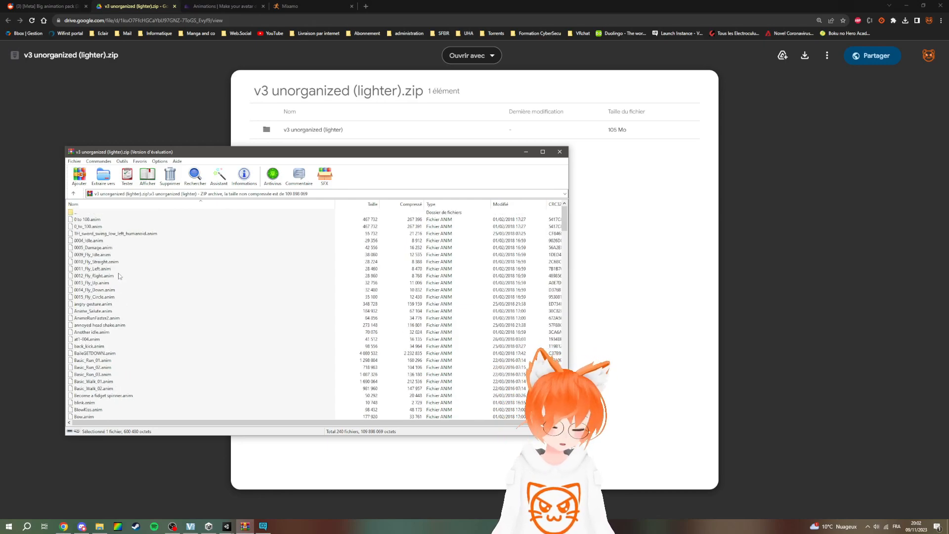
pyautogui.scroll(-10, 113, 315)
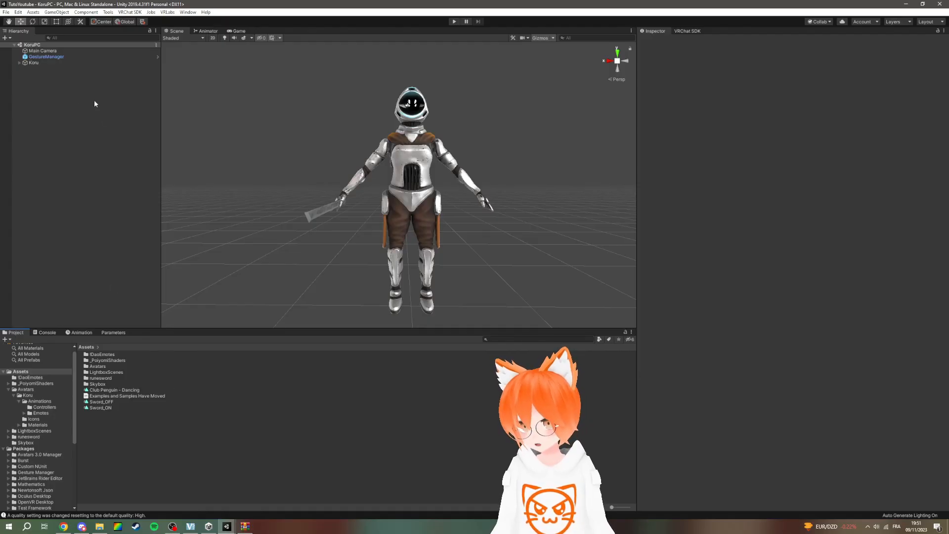
# - In Unity, remove the ActionFX controller from the Action playable layer of the Koru avatar's descriptor
pyautogui.click(49, 62)
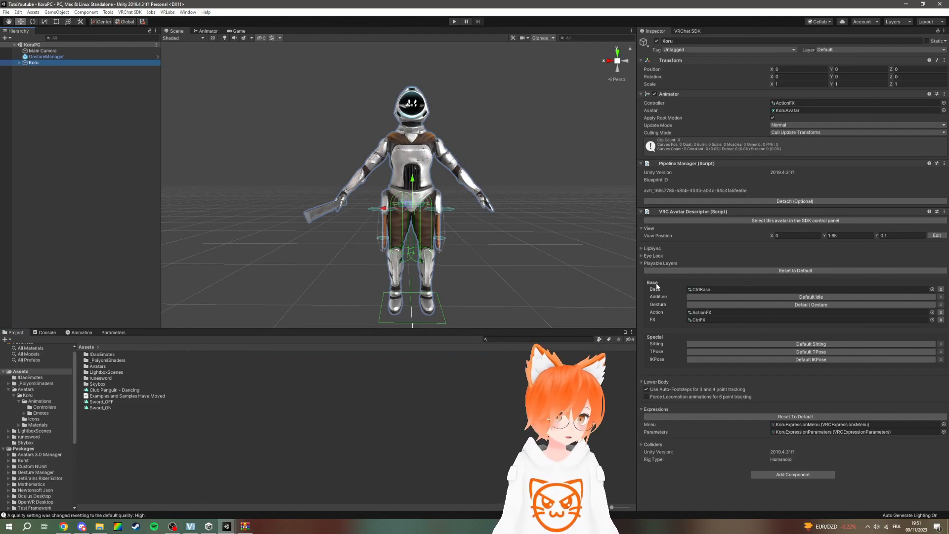
pyautogui.click(661, 313)
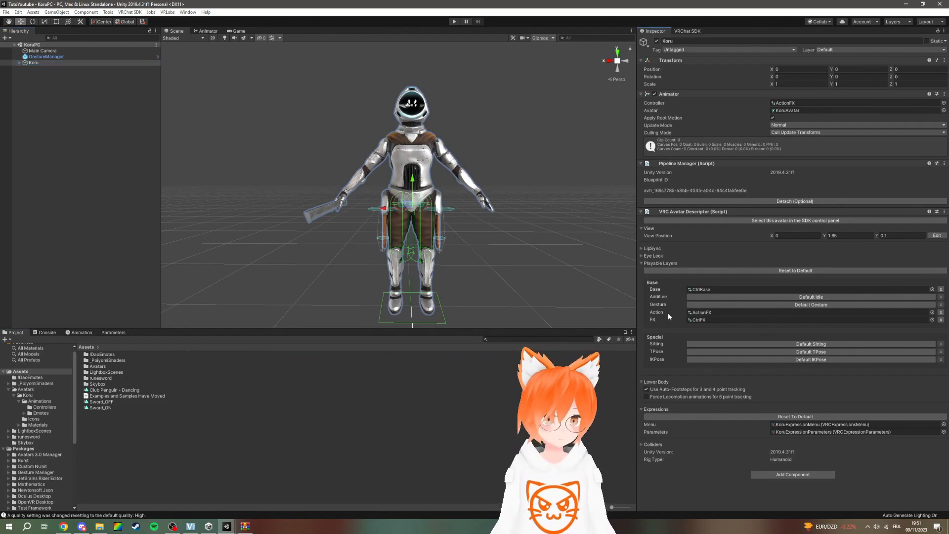
pyautogui.click(710, 312)
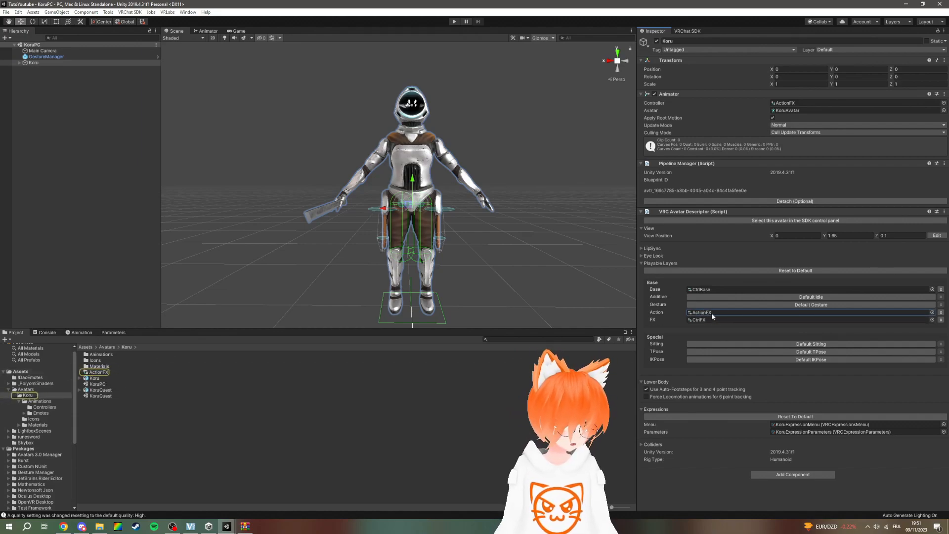
pyautogui.press('Delete')
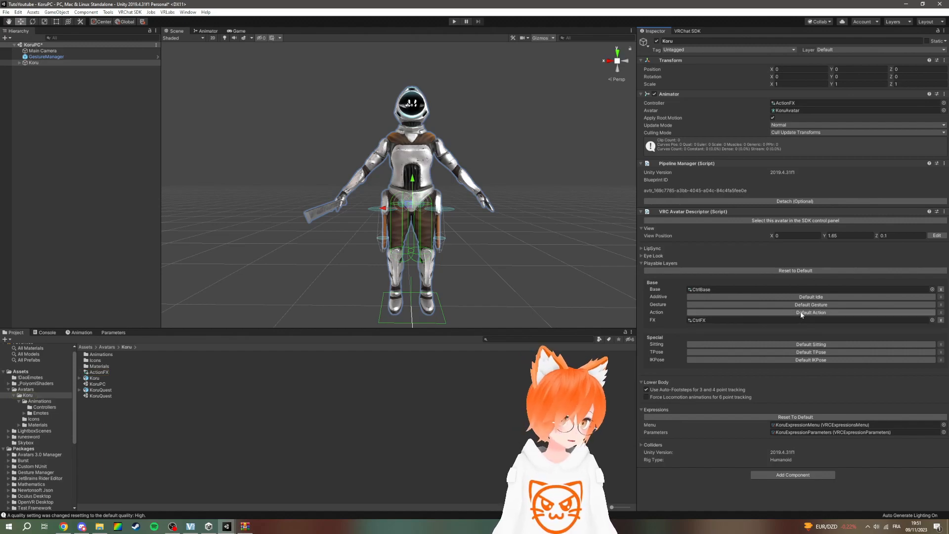
# - Assign the vrc_AvatarV3ActionLayer controller to Koru's Action playable layer
pyautogui.click(817, 312)
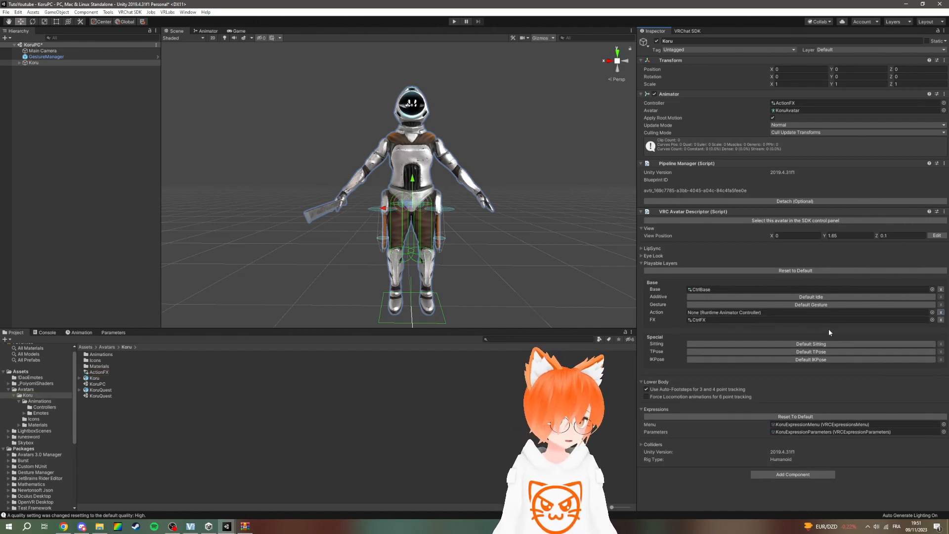
pyautogui.click(931, 312)
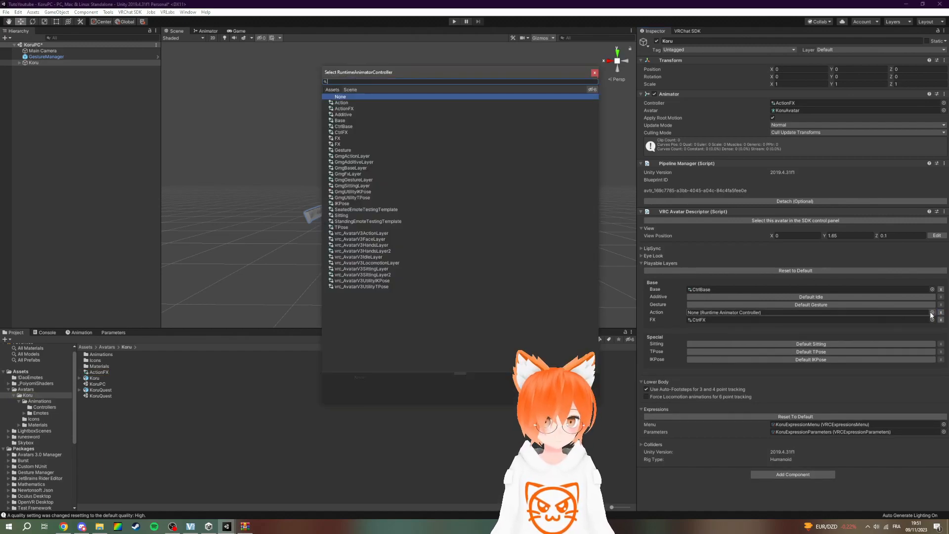
pyautogui.click(356, 233)
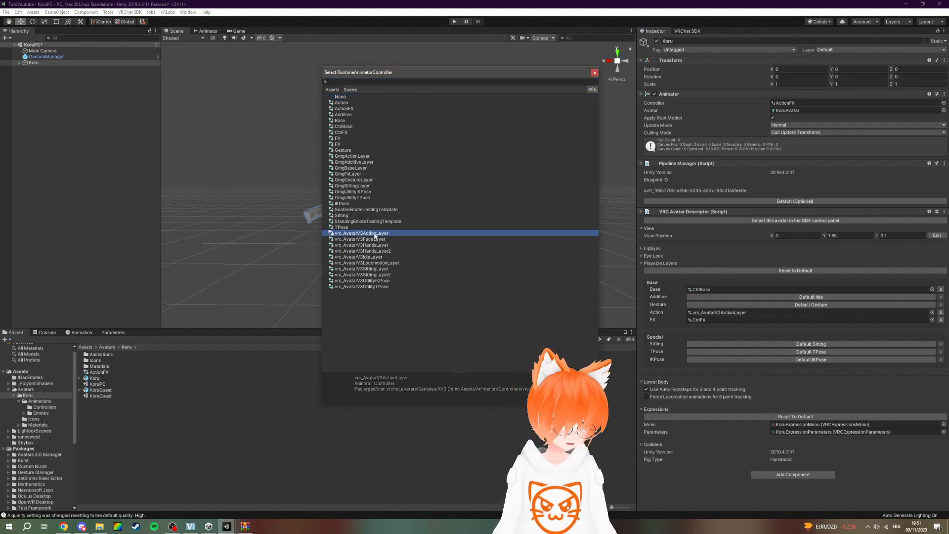
pyautogui.doubleClick(374, 234)
# - Locate the vrc_AvatarV3ActionLayer file in the project from Koru's Action layer and check which file operations are available for it
pyautogui.click(716, 312)
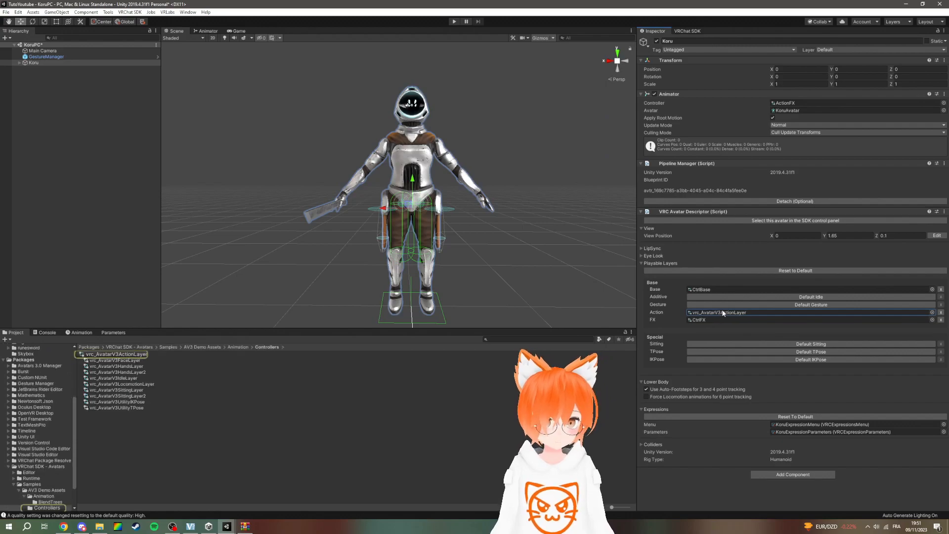
pyautogui.click(125, 354)
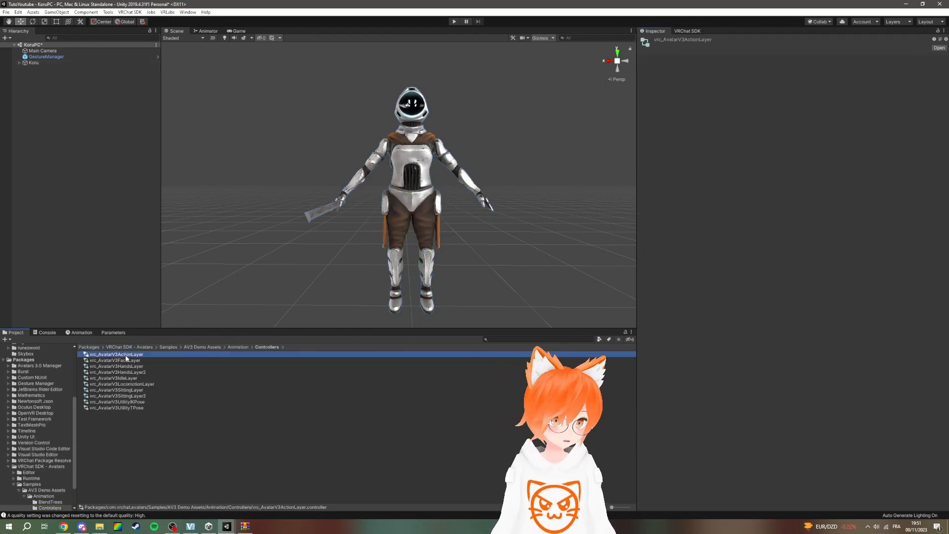
pyautogui.click(34, 63)
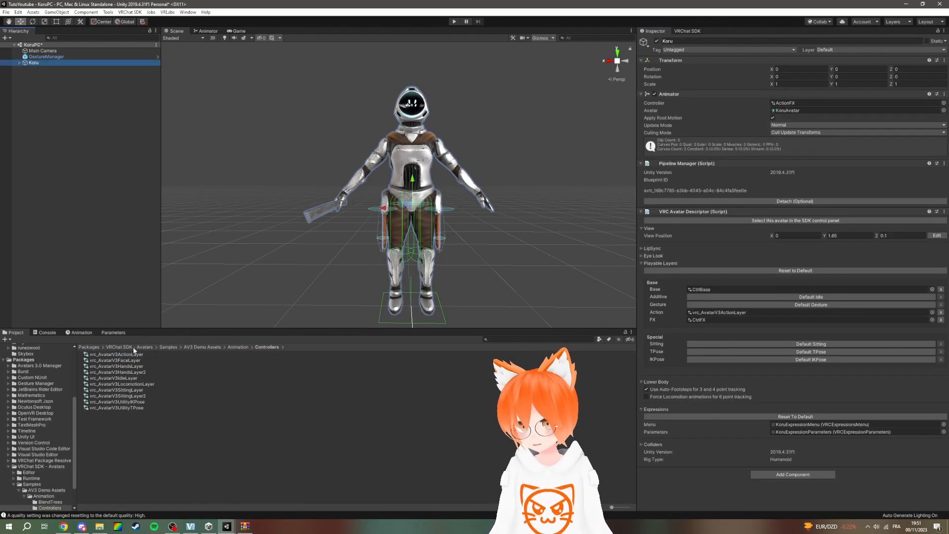
pyautogui.rightClick(134, 354)
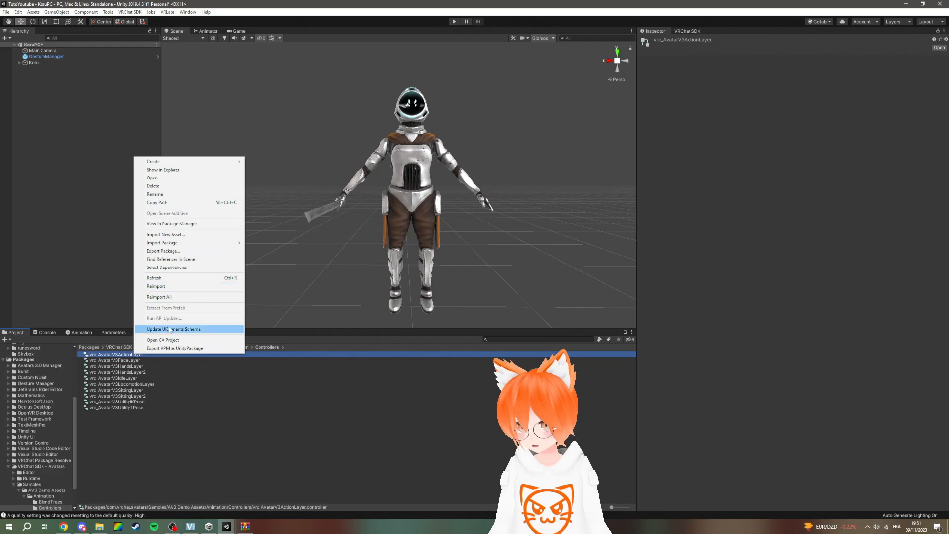
pyautogui.click(211, 411)
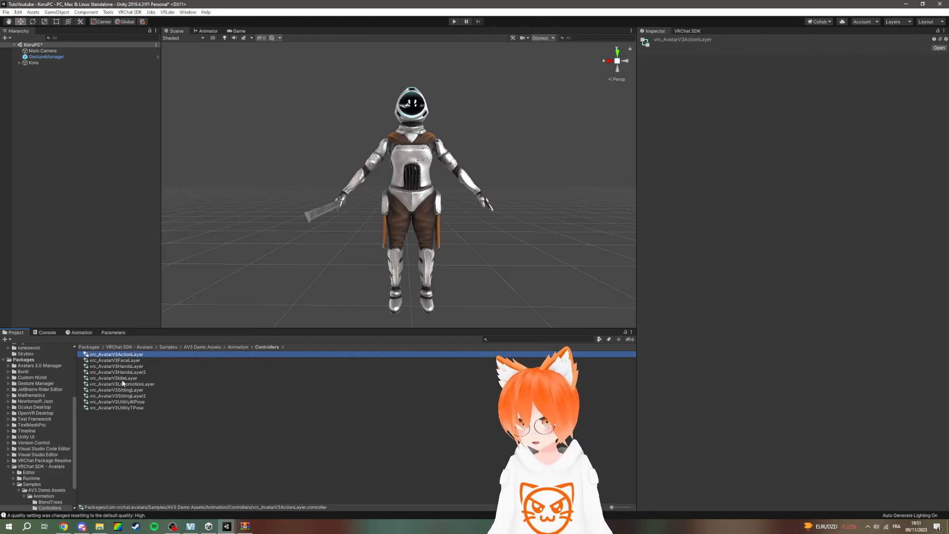
pyautogui.click(119, 347)
pyautogui.click(34, 63)
pyautogui.click(736, 312)
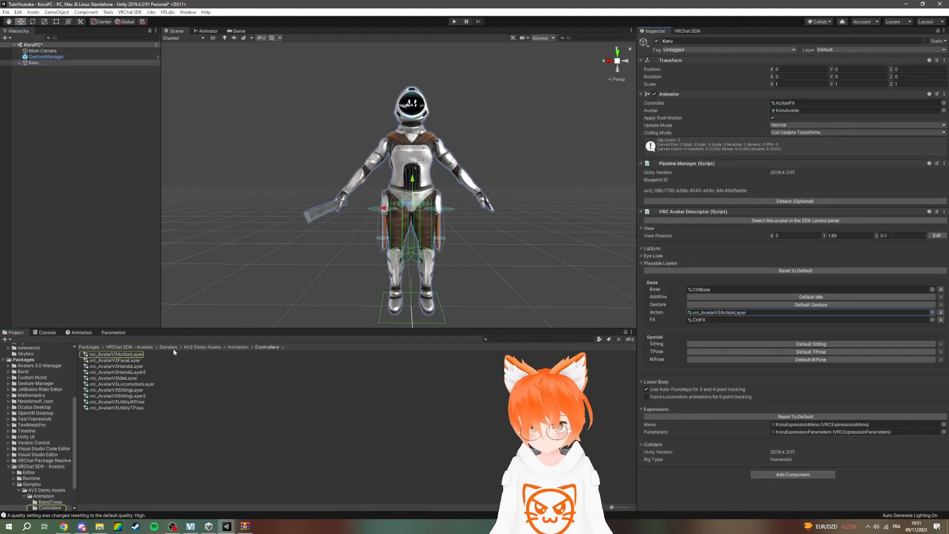
# - Duplicate the vrc_AvatarV3ActionLayer controller and name the copy FX_ACTION_TUTO
pyautogui.click(133, 355)
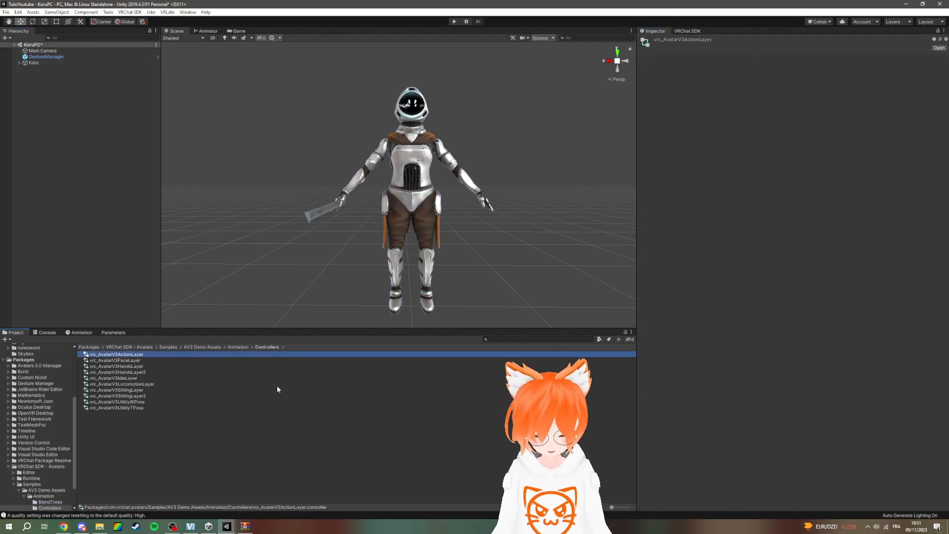
pyautogui.hotkey('ctrl', 'd')
pyautogui.rightClick(143, 355)
pyautogui.click(174, 195)
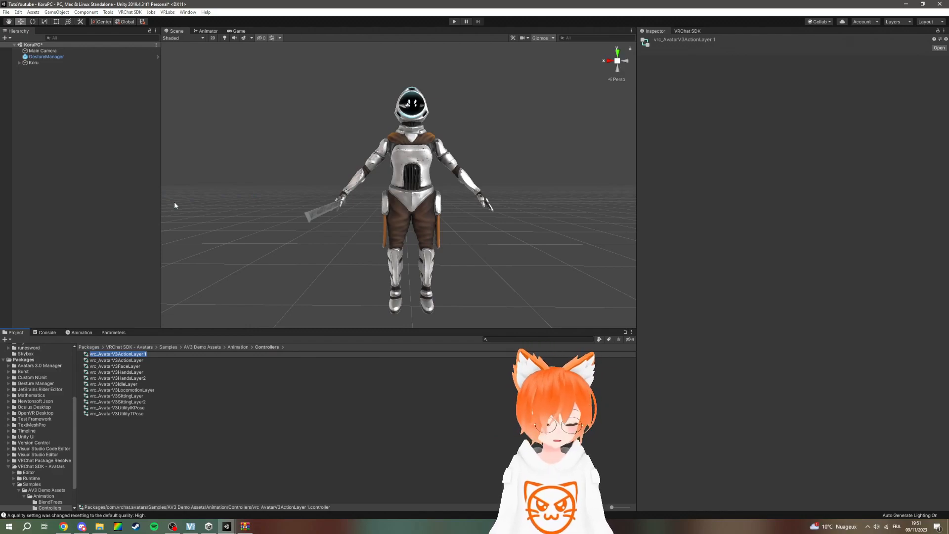
pyautogui.write('FX_ACTION_TUTO')
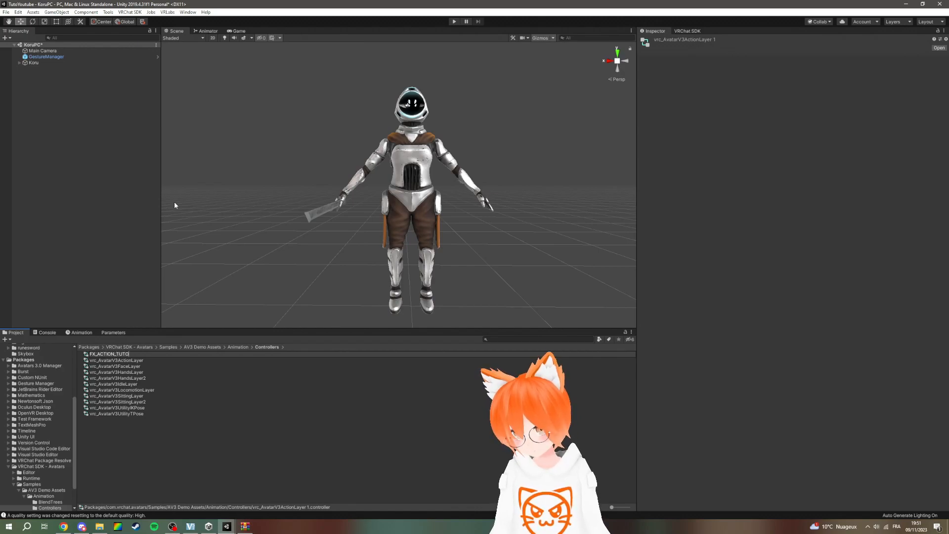
pyautogui.press('Return')
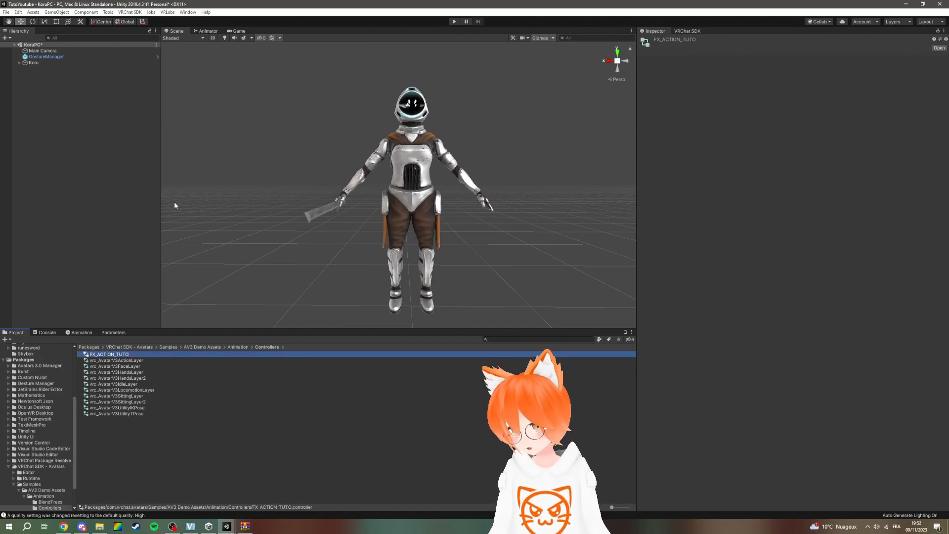
# - Move the FX_ACTION_TUTO controller into the Assets folder and assign it to the Action playable layer of the Koru avatar
pyautogui.scroll(4, 56, 389)
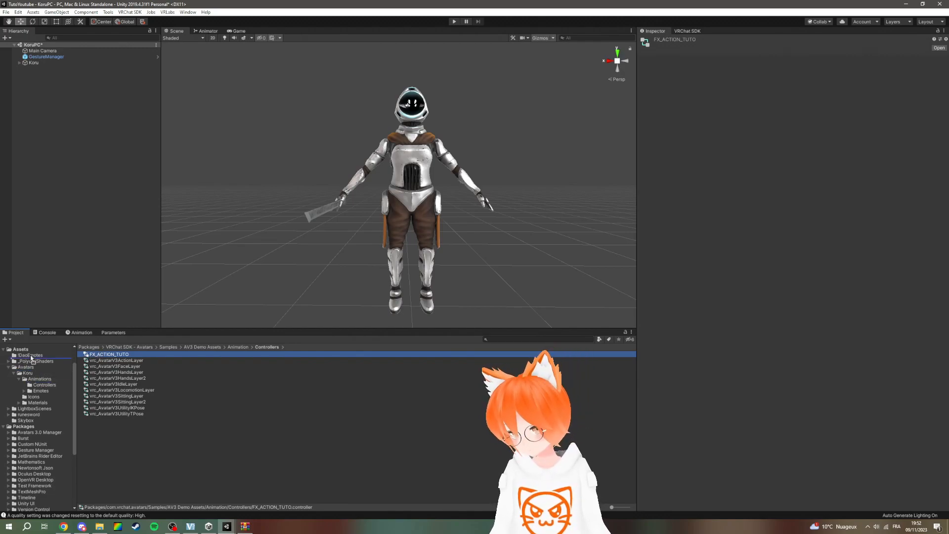
pyautogui.moveTo(26, 350); pyautogui.dragTo(26, 350)
pyautogui.scroll(2, 23, 376)
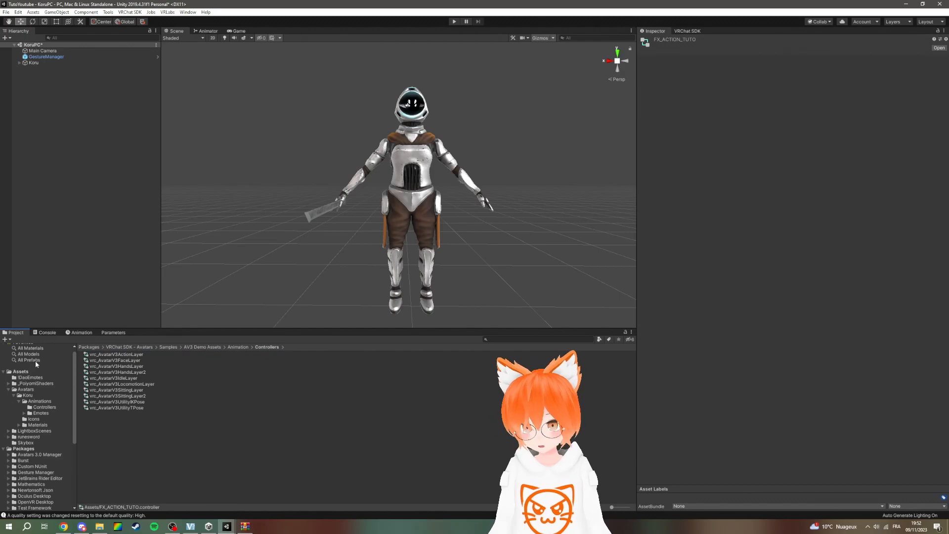
pyautogui.click(21, 376)
pyautogui.click(116, 401)
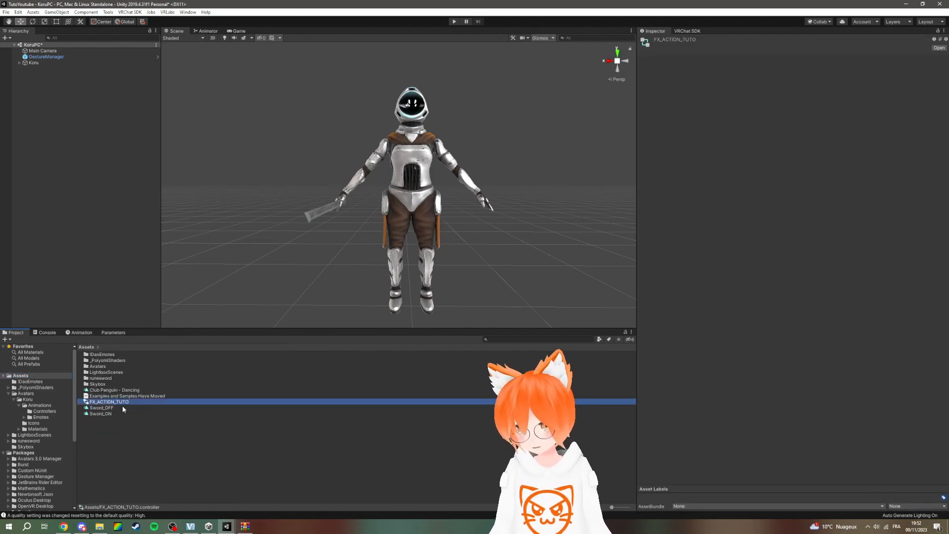
pyautogui.click(84, 63)
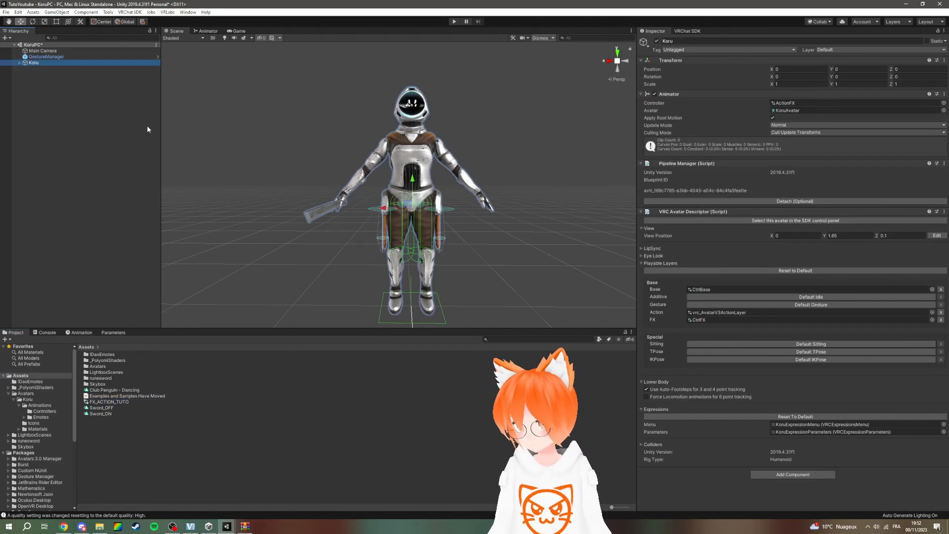
pyautogui.moveTo(123, 400); pyautogui.dragTo(719, 312)
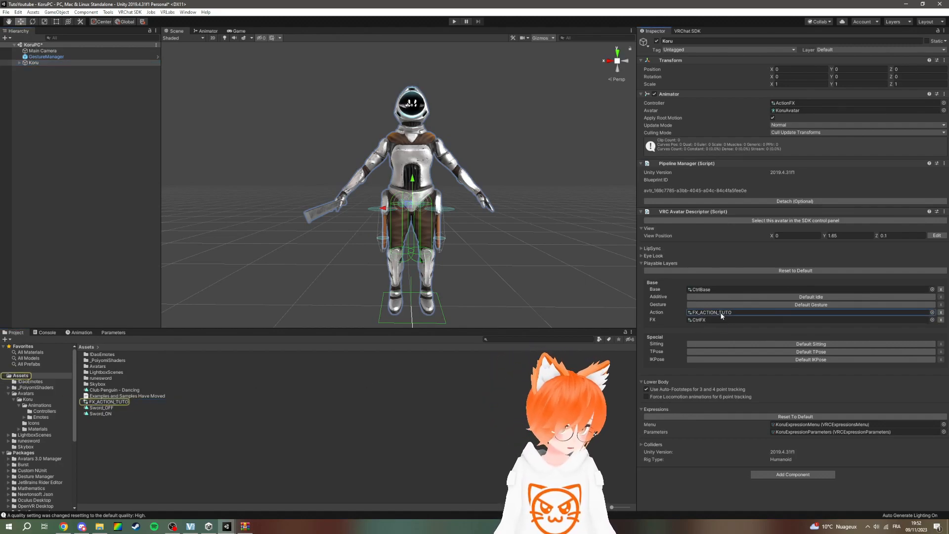
# - Open the FX_ACTION_TUTO controller's state graph and inspect its WaitForActionOrAFK state
pyautogui.click(124, 402)
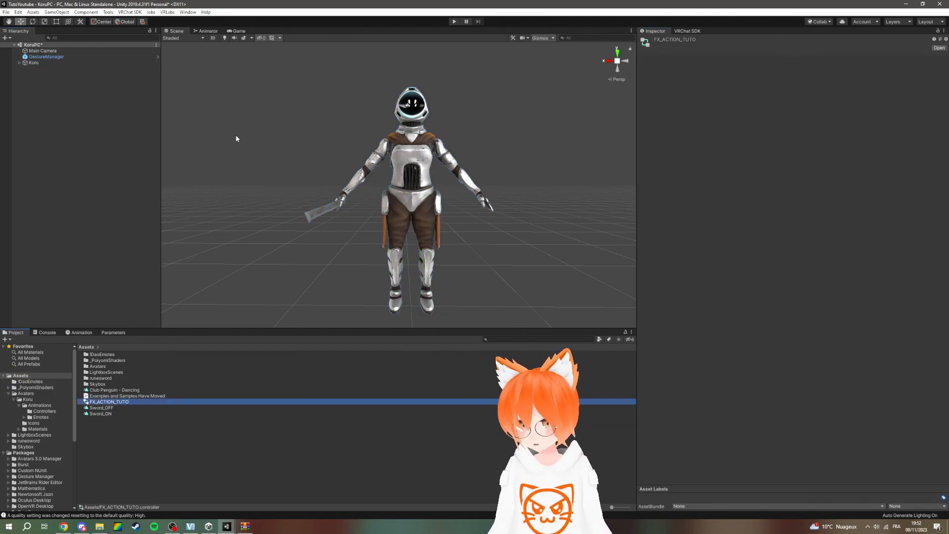
pyautogui.click(211, 33)
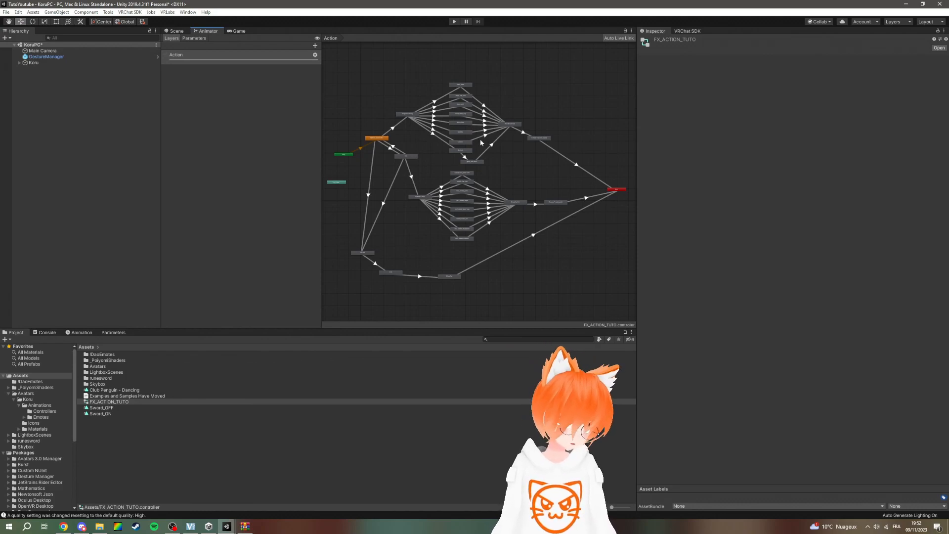
pyautogui.scroll(3, 384, 119)
pyautogui.scroll(4, 467, 196)
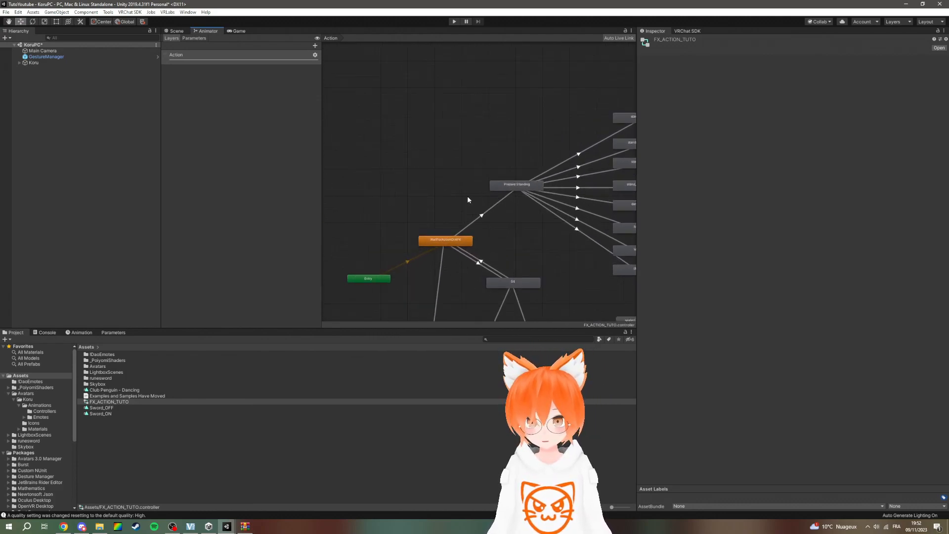
pyautogui.moveTo(451, 190); pyautogui.dragTo(433, 166, button='middle')
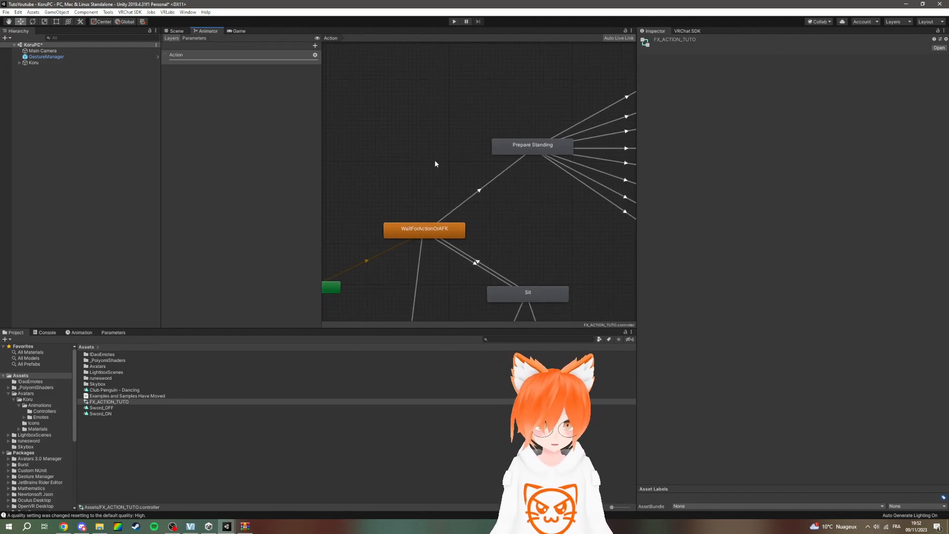
pyautogui.moveTo(446, 178); pyautogui.dragTo(432, 170, button='middle')
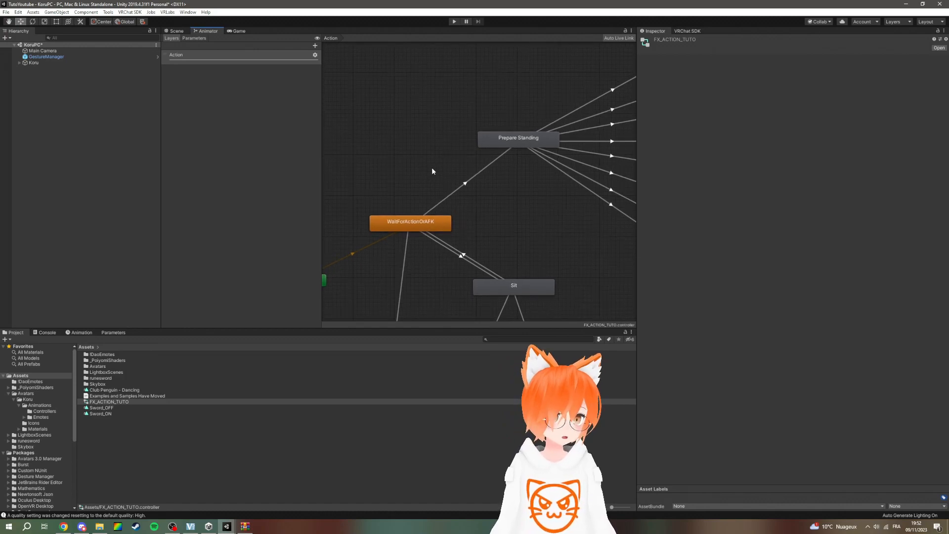
pyautogui.scroll(-2, 443, 165)
pyautogui.click(439, 212)
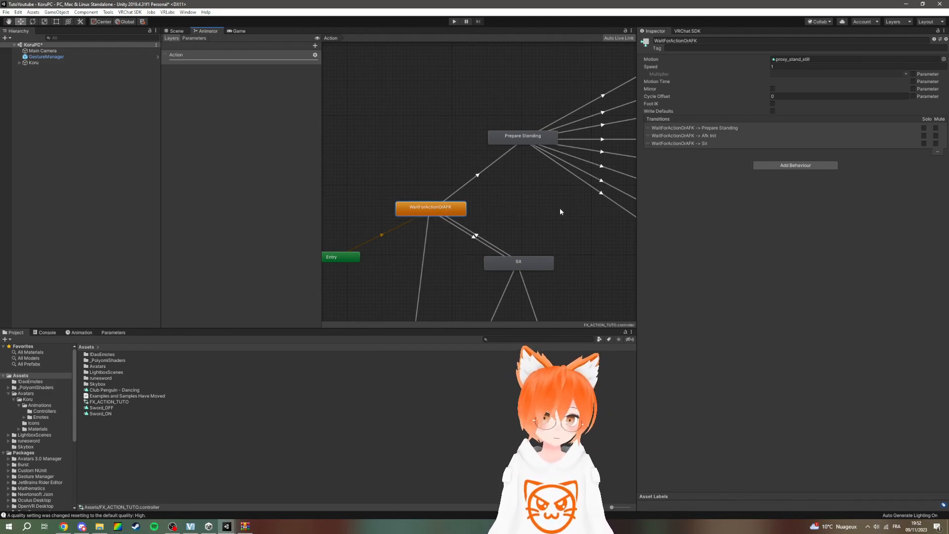
# - Examine the settings and transitions of the Sit, Afk Init and Prepare Standing states in the Action layer
pyautogui.moveTo(564, 211); pyautogui.dragTo(507, 218, button='middle')
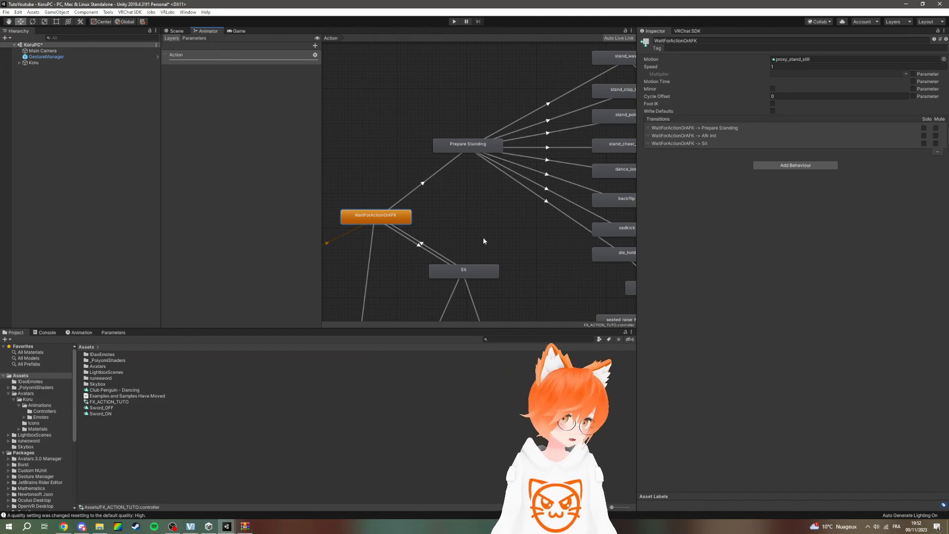
pyautogui.moveTo(512, 235); pyautogui.dragTo(523, 164, button='middle')
pyautogui.click(464, 198)
pyautogui.scroll(-2, 433, 280)
pyautogui.moveTo(433, 280); pyautogui.dragTo(484, 78, button='middle')
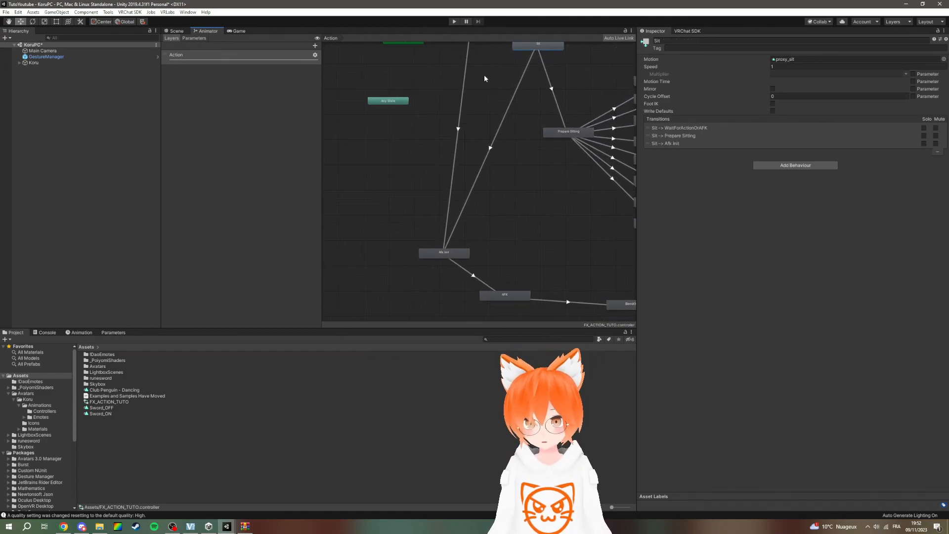
pyautogui.click(464, 249)
pyautogui.scroll(2, 520, 164)
pyautogui.moveTo(476, 162); pyautogui.dragTo(406, 252, button='middle')
pyautogui.click(451, 145)
pyautogui.scroll(-1, 406, 255)
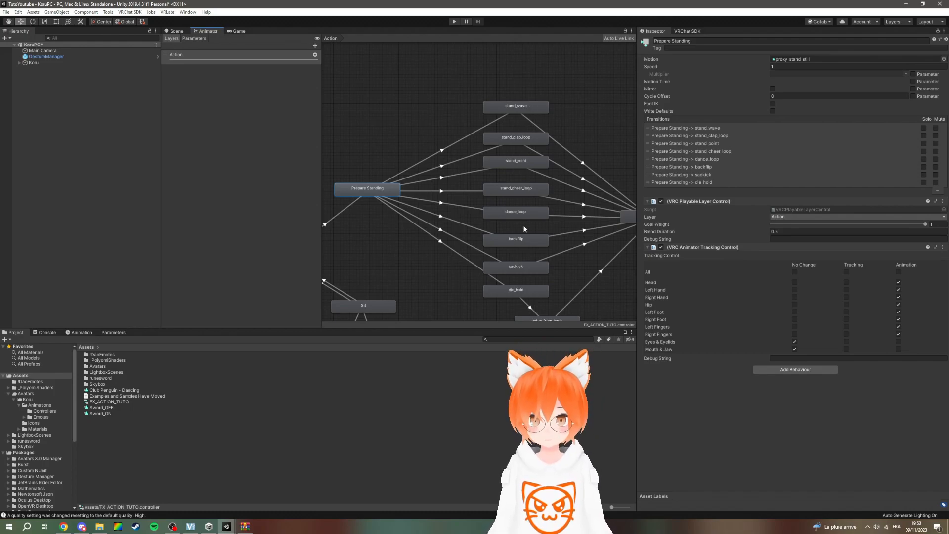
# - Copy the Prepare Standing state and paste the duplicate into an empty area above WaitForActionOrAFK
pyautogui.moveTo(397, 147); pyautogui.dragTo(522, 137, button='middle')
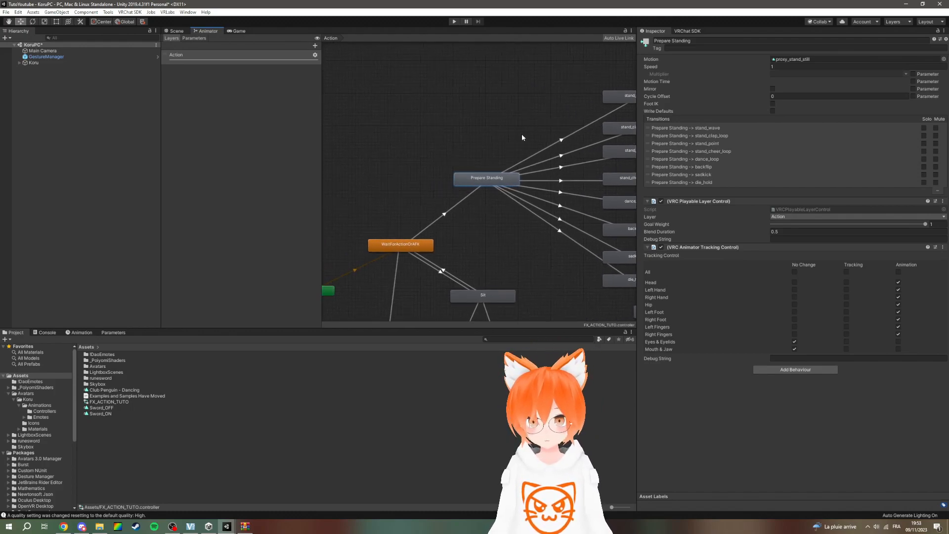
pyautogui.click(447, 176)
pyautogui.click(478, 182)
pyautogui.rightClick(479, 181)
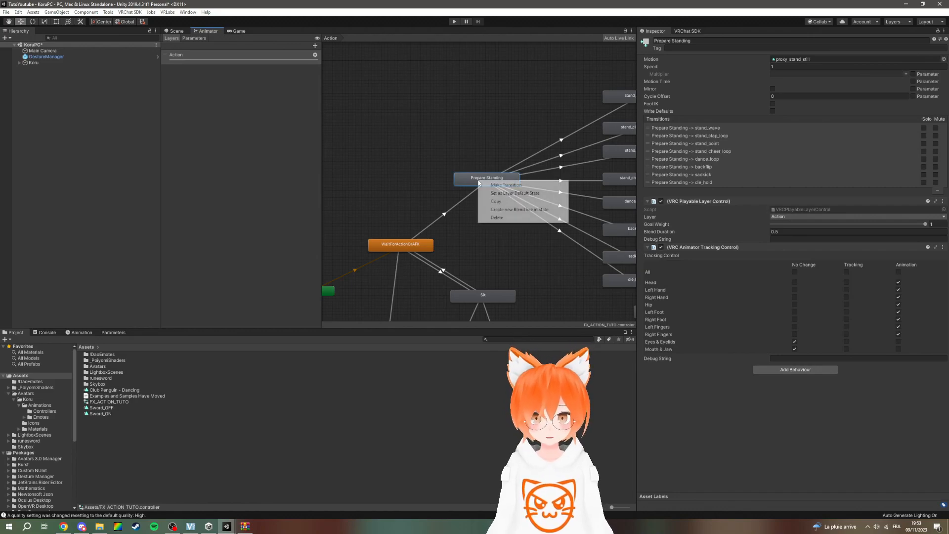
pyautogui.click(495, 201)
pyautogui.rightClick(407, 131)
pyautogui.click(420, 152)
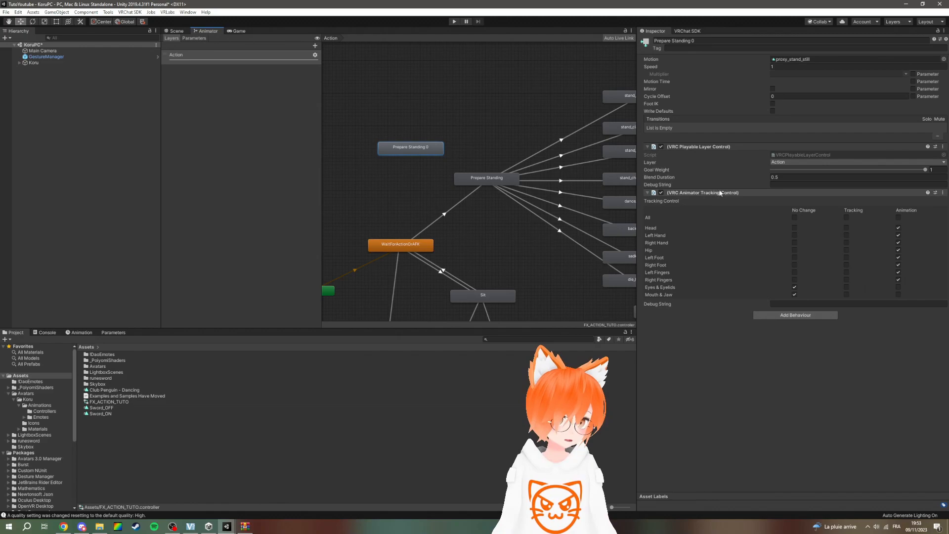
# - Rename the pasted state as Prepare Dancing and reposition it slightly above and beside the Prepare Standing state
pyautogui.rightClick(408, 148)
pyautogui.click(428, 145)
pyautogui.click(731, 40)
pyautogui.write('Prepare Dancing')
pyautogui.click(376, 168)
pyautogui.moveTo(425, 147); pyautogui.dragTo(447, 137)
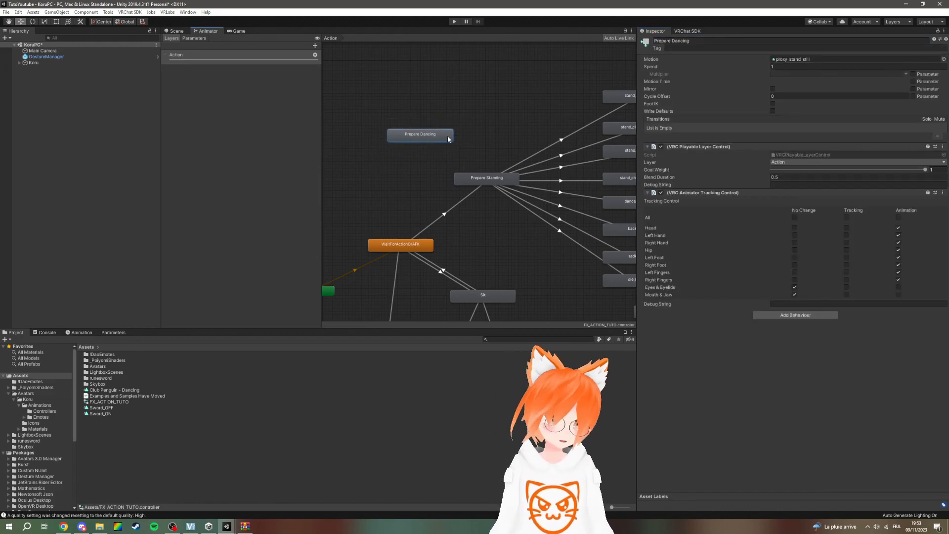
# - Create a transition from WaitForActionOrAFK to Prepare Dancing
pyautogui.click(478, 103)
pyautogui.moveTo(500, 102); pyautogui.dragTo(480, 124, button='middle')
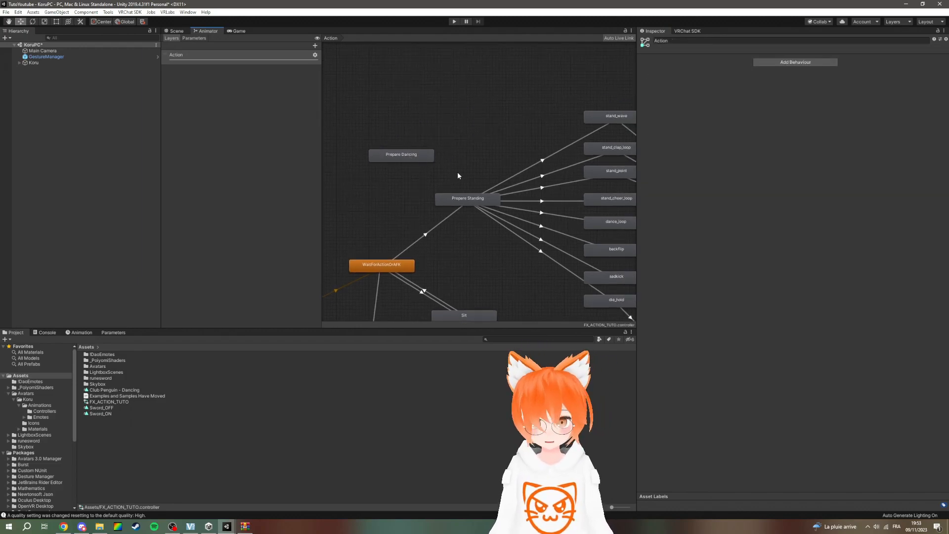
pyautogui.rightClick(378, 266)
pyautogui.click(395, 270)
pyautogui.click(402, 161)
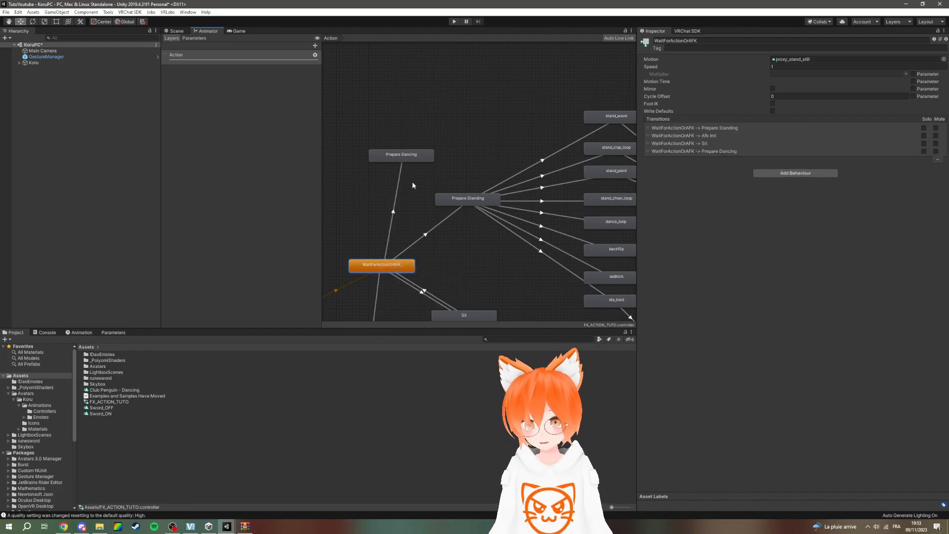
# - Examine the VRCEmote conditions on the transitions from WaitForActionOrAFK to Prepare Standing and from Prepare Standing to stand_wave
pyautogui.click(437, 223)
pyautogui.click(449, 242)
pyautogui.click(431, 230)
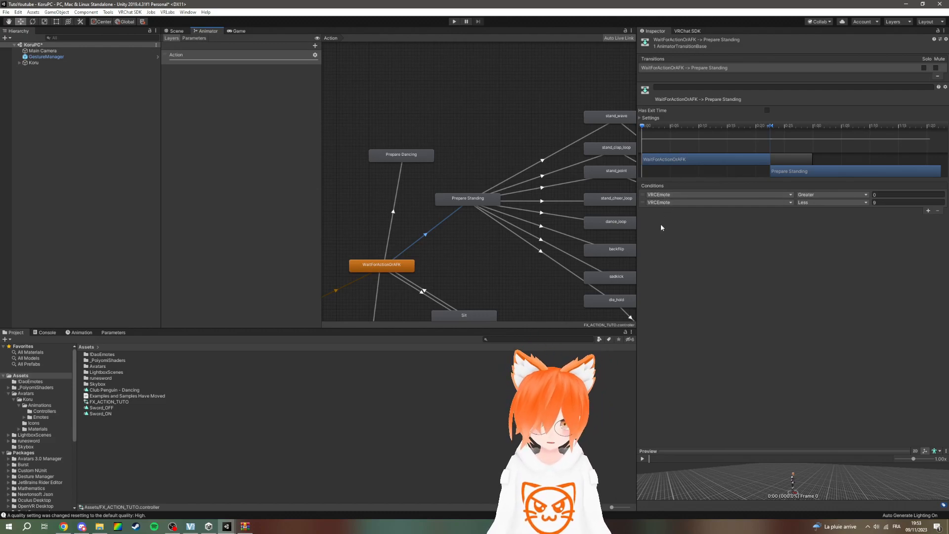
pyautogui.moveTo(562, 123); pyautogui.dragTo(511, 119, button='middle')
pyautogui.click(561, 117)
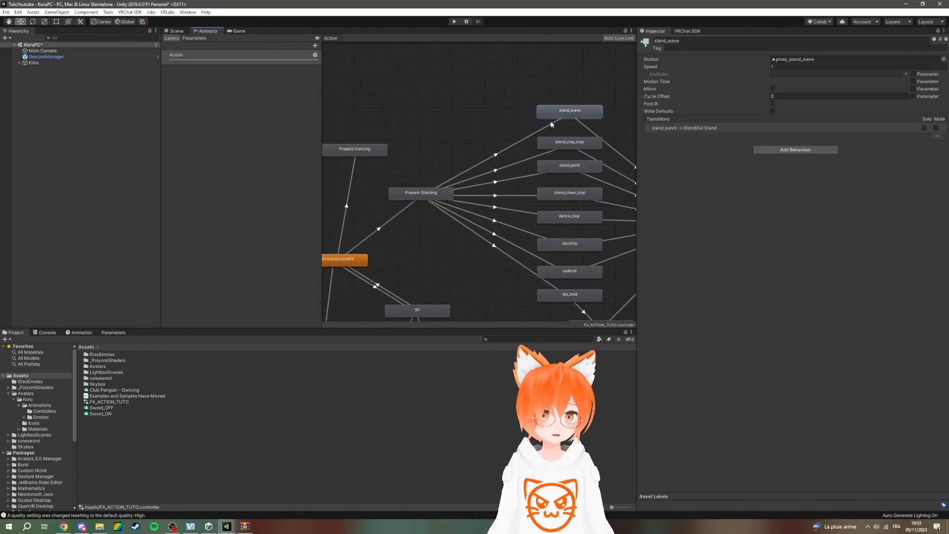
pyautogui.click(553, 118)
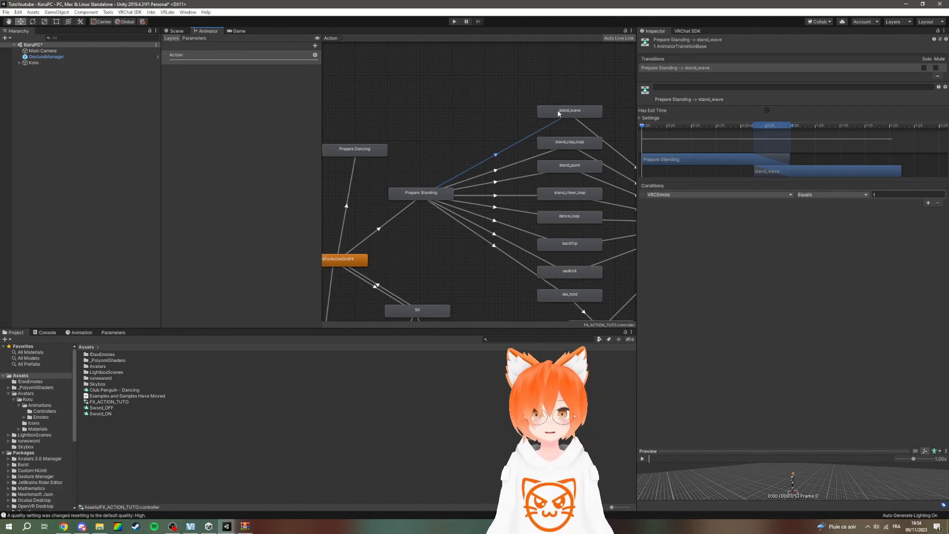
pyautogui.moveTo(341, 176); pyautogui.dragTo(405, 162, button='middle')
pyautogui.click(444, 215)
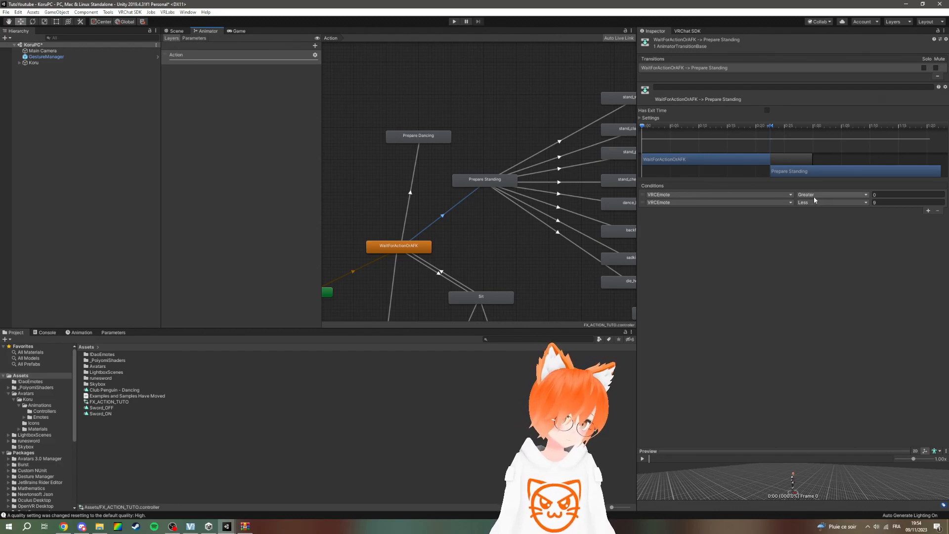
pyautogui.click(874, 203)
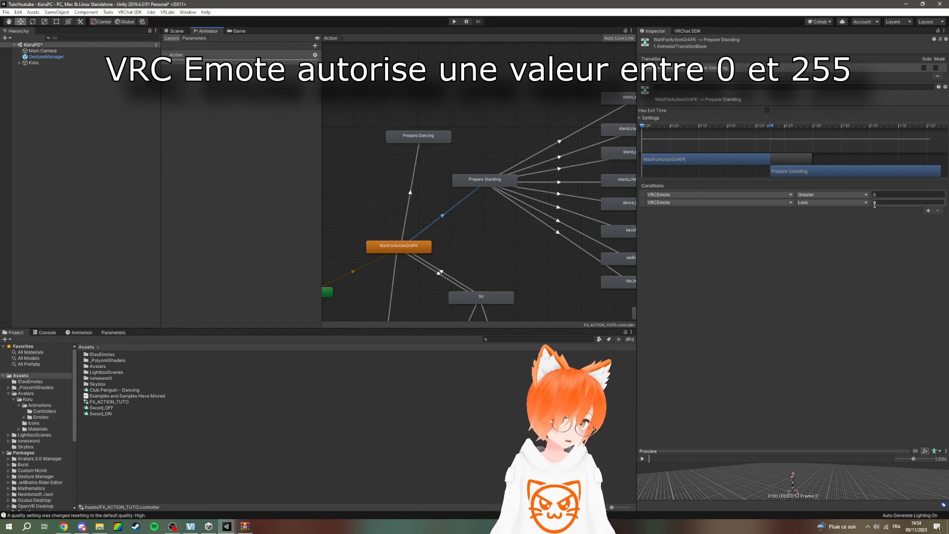
pyautogui.click(874, 195)
pyautogui.press('Return')
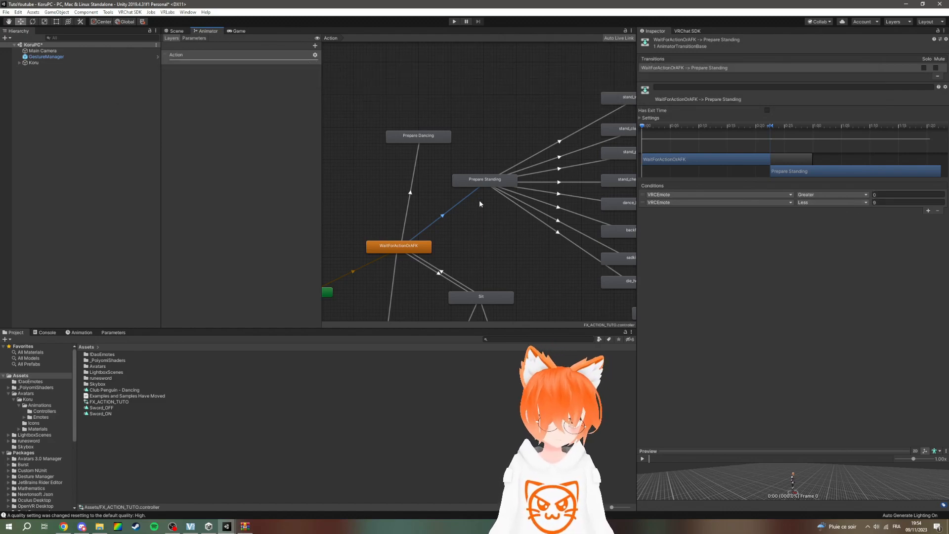
pyautogui.click(485, 180)
# - Add a VRCEmote Greater 9 condition to the transition from WaitForActionOrAFK to Prepare Dancing
pyautogui.click(412, 176)
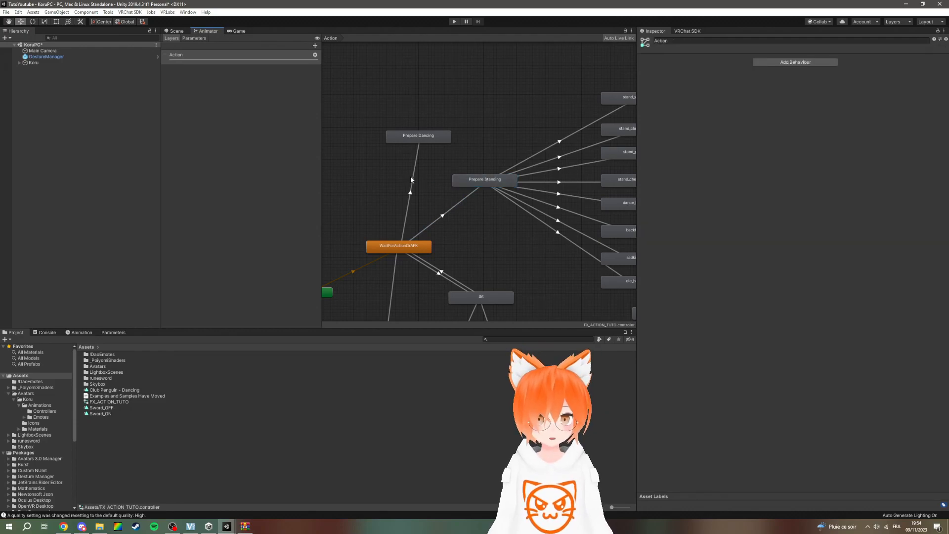
pyautogui.click(928, 203)
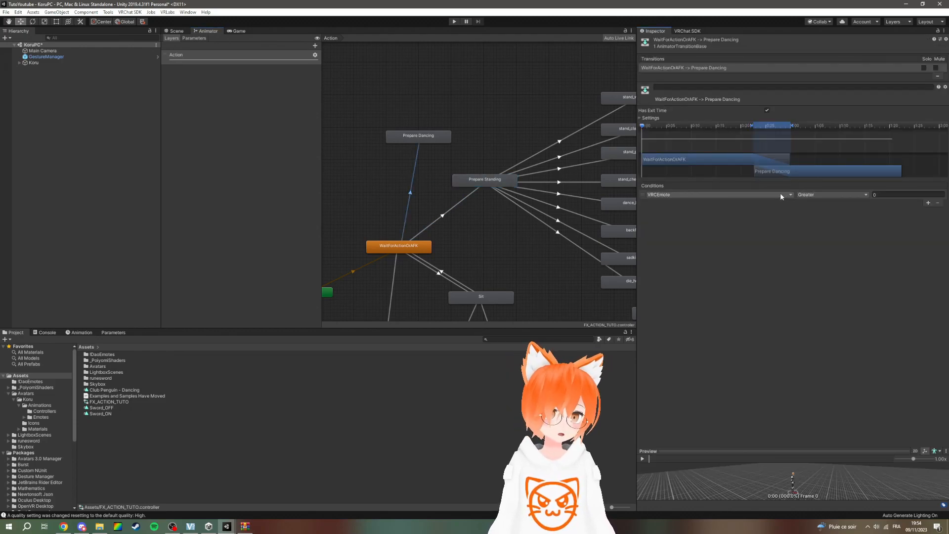
pyautogui.click(830, 195)
pyautogui.click(816, 208)
pyautogui.click(883, 196)
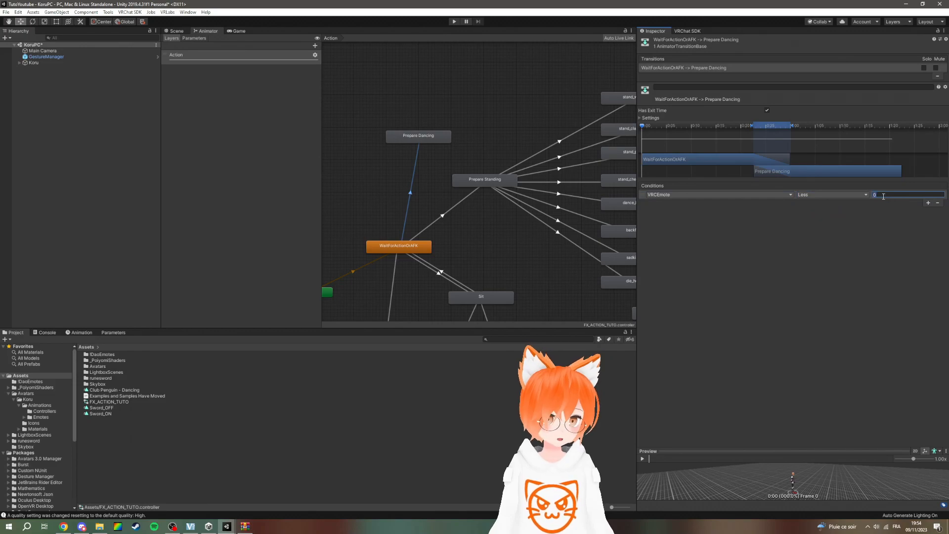
pyautogui.click(828, 195)
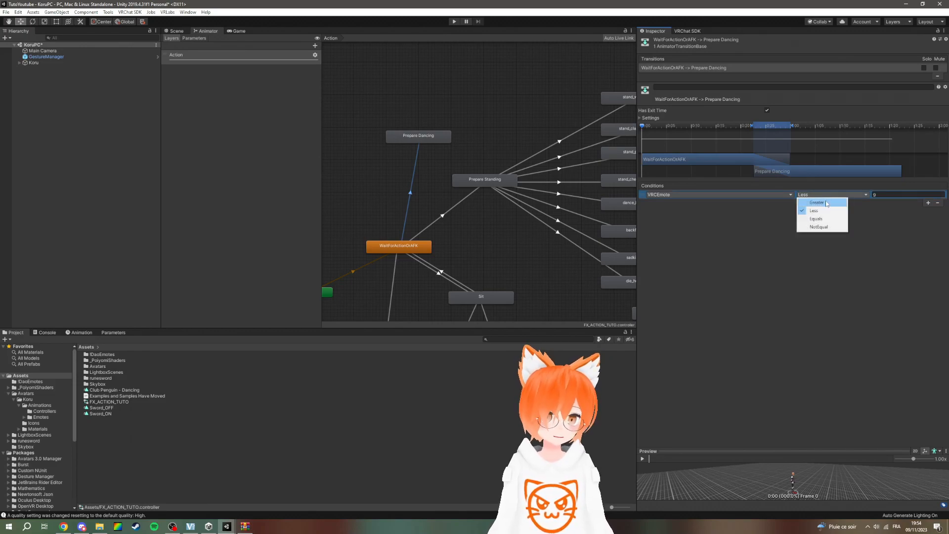
pyautogui.click(821, 219)
pyautogui.click(818, 202)
pyautogui.click(880, 194)
# - Add a second condition, VRCEmote Less 21, to the transition from WaitForActionOrAFK to Prepare Dancing
pyautogui.click(928, 202)
pyautogui.click(830, 202)
pyautogui.click(822, 218)
pyautogui.click(882, 202)
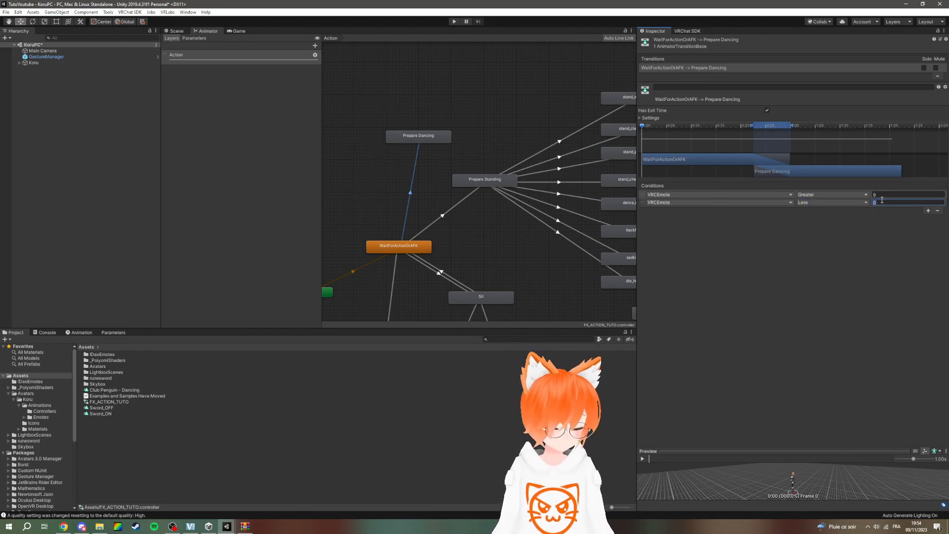
pyautogui.press('Return')
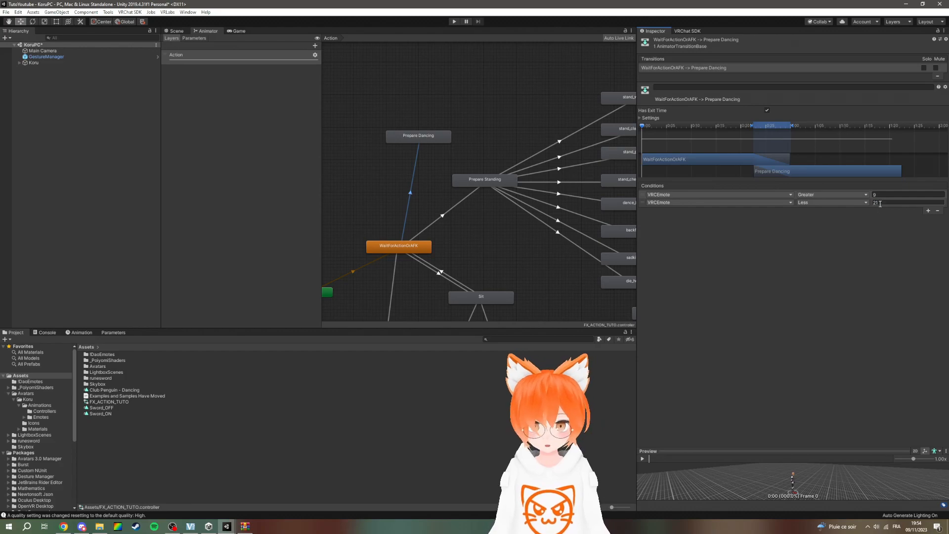
pyautogui.click(426, 171)
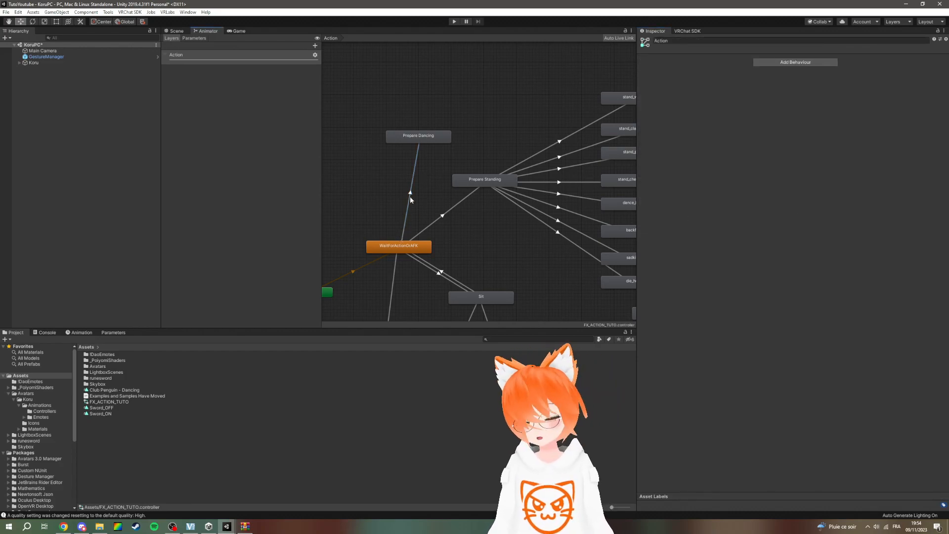
# - Add the Club Penguin - Dancing and Dao Dr LiveseyWalk Middle animations as states, stacked above the Prepare Dancing and Prepare Standing states
pyautogui.click(438, 137)
pyautogui.moveTo(483, 126); pyautogui.dragTo(470, 184, button='middle')
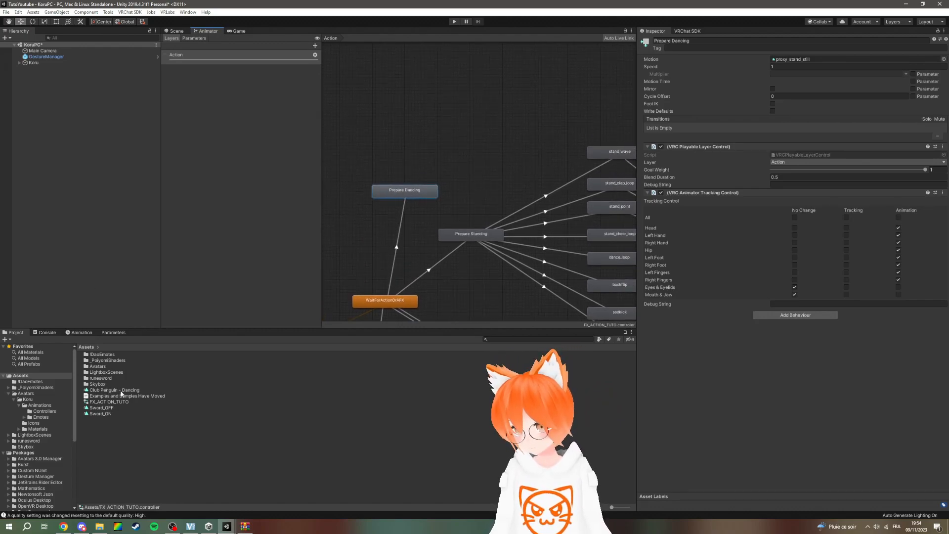
pyautogui.moveTo(119, 390); pyautogui.dragTo(456, 106)
pyautogui.doubleClick(101, 355)
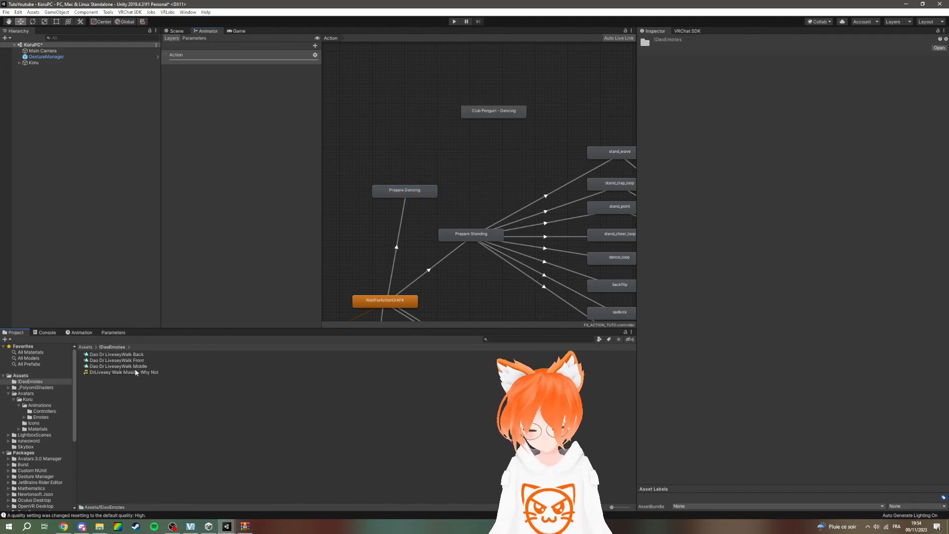
pyautogui.moveTo(139, 367); pyautogui.dragTo(480, 110)
pyautogui.moveTo(495, 143); pyautogui.dragTo(478, 128)
pyautogui.click(496, 109)
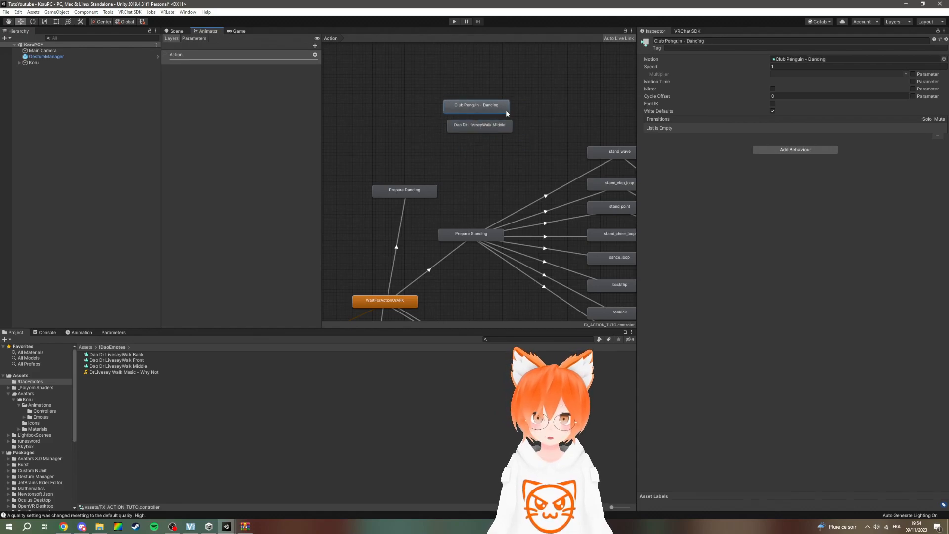
pyautogui.moveTo(538, 125); pyautogui.dragTo(518, 134, button='middle')
pyautogui.moveTo(455, 140); pyautogui.dragTo(465, 138)
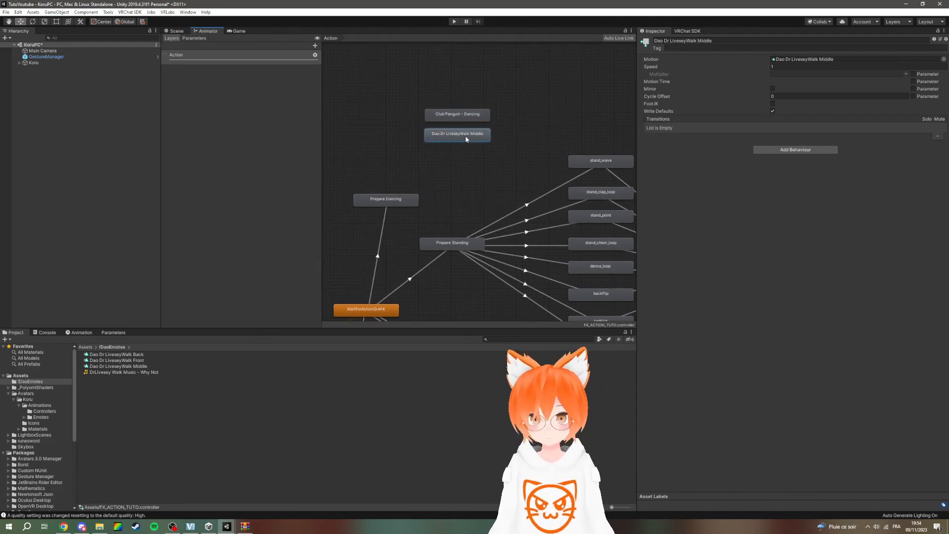
# - Create transitions from Prepare Dancing to Club Penguin - Dancing and to Dao Dr LiveseyWalk Middle
pyautogui.rightClick(400, 201)
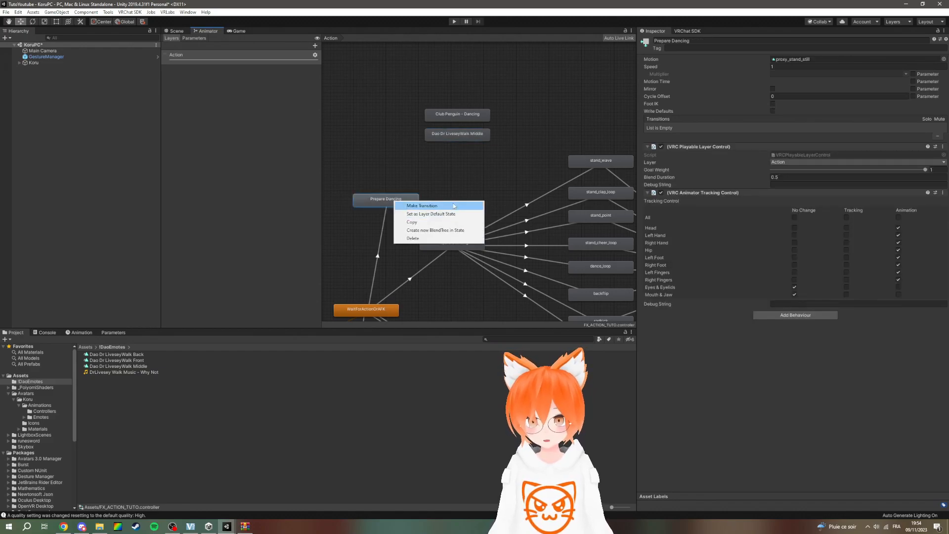
pyautogui.click(413, 204)
pyautogui.click(434, 115)
pyautogui.rightClick(396, 201)
pyautogui.click(413, 207)
pyautogui.click(441, 137)
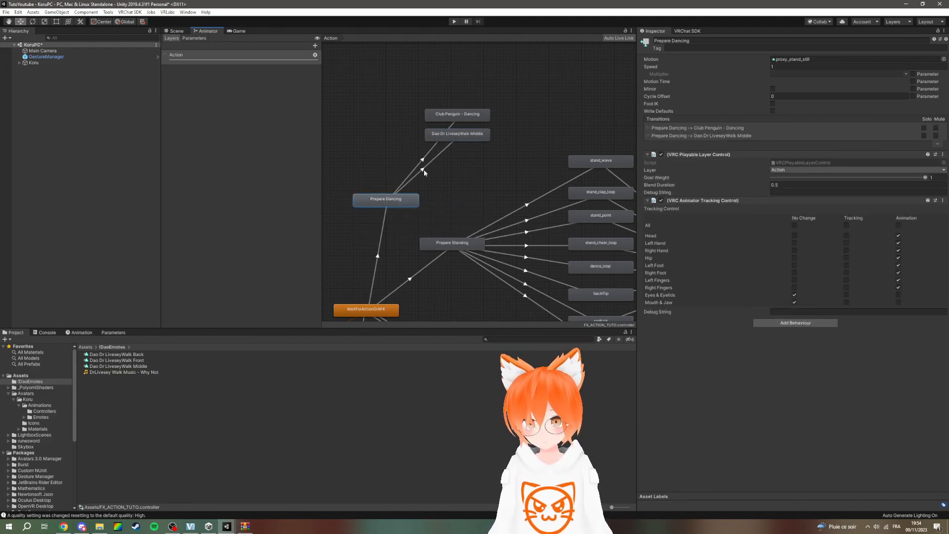
# - Rearrange the dancing branch above the standing branch, with the two dance states stacked to the right of Prepare Dancing
pyautogui.click(452, 133)
pyautogui.moveTo(451, 132); pyautogui.dragTo(582, 120)
pyautogui.moveTo(457, 115); pyautogui.dragTo(575, 89)
pyautogui.moveTo(396, 200); pyautogui.dragTo(479, 115)
pyautogui.moveTo(574, 88); pyautogui.dragTo(574, 100)
pyautogui.moveTo(518, 155); pyautogui.dragTo(450, 184, button='middle')
# - Add a VRCEmote Equals 10 condition to the transition from Prepare Dancing to Club Penguin - Dancing
pyautogui.click(453, 141)
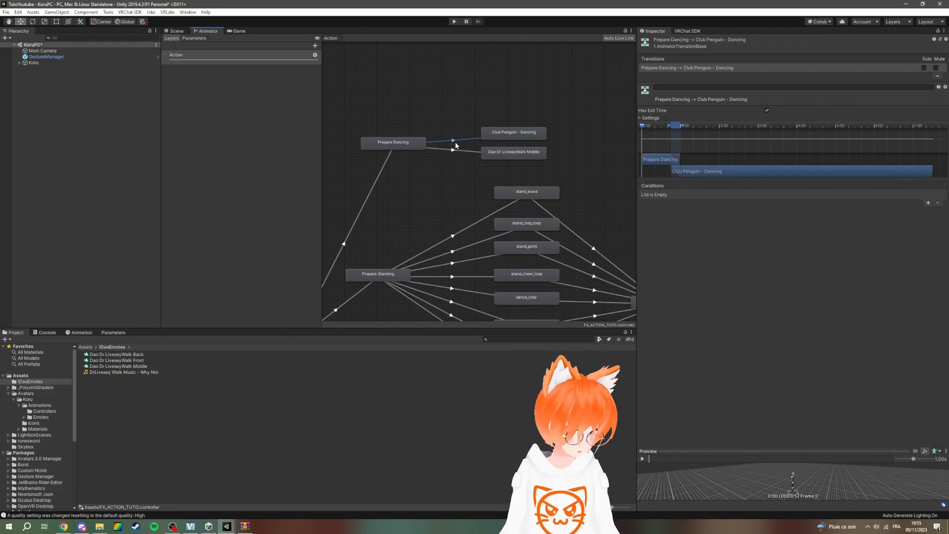
pyautogui.click(927, 203)
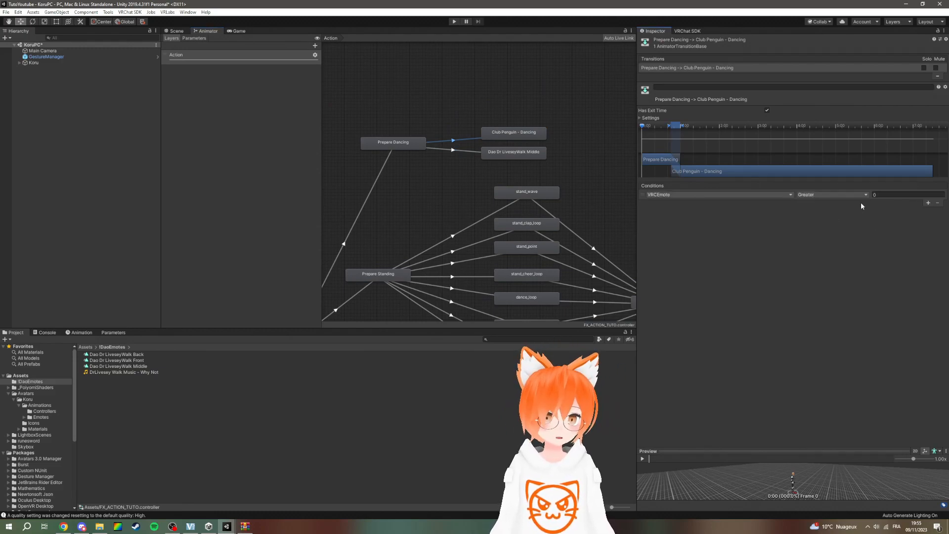
pyautogui.click(806, 195)
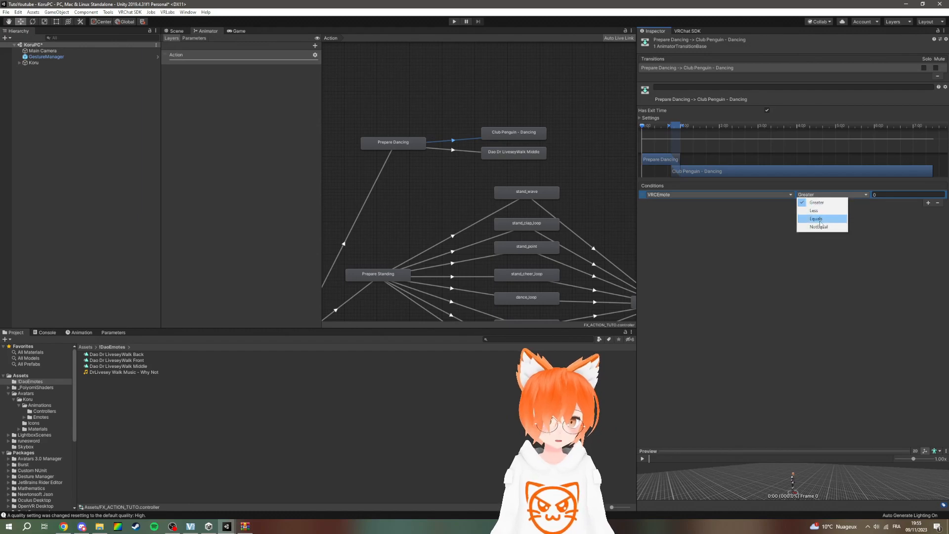
pyautogui.click(819, 220)
pyautogui.click(888, 194)
pyautogui.write('10')
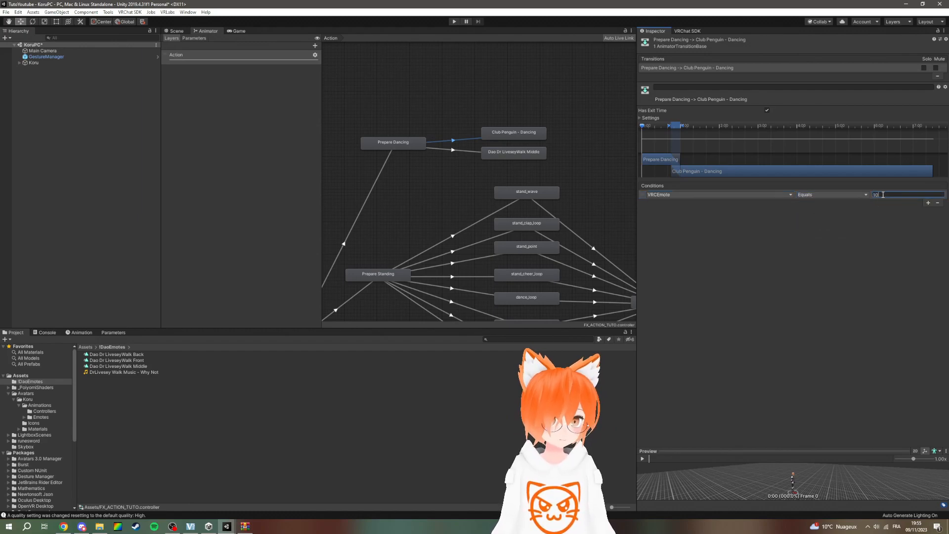
# - Add a VRCEmote Equals 11 condition to the transition from Prepare Dancing to Dao Dr LiveseyWalk Middle
pyautogui.click(460, 151)
pyautogui.click(820, 195)
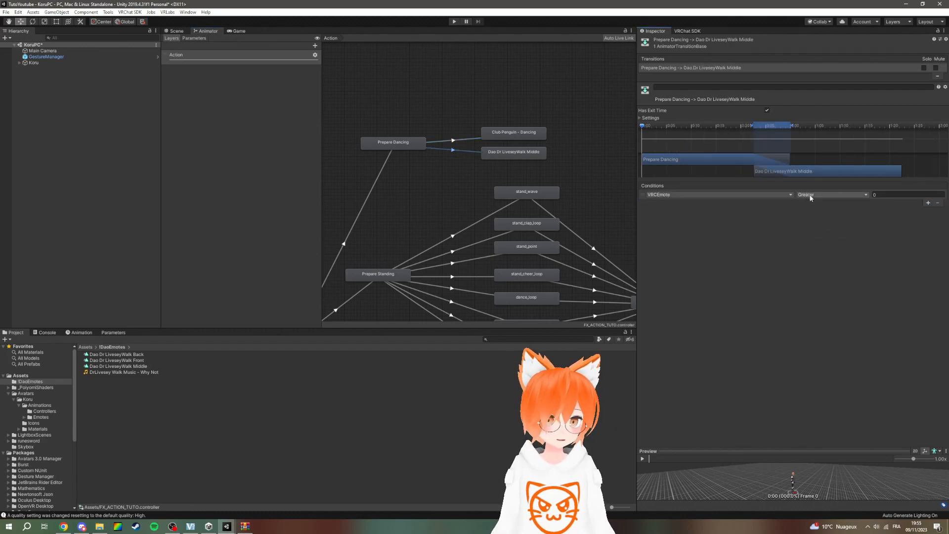
pyautogui.click(825, 220)
pyautogui.click(888, 194)
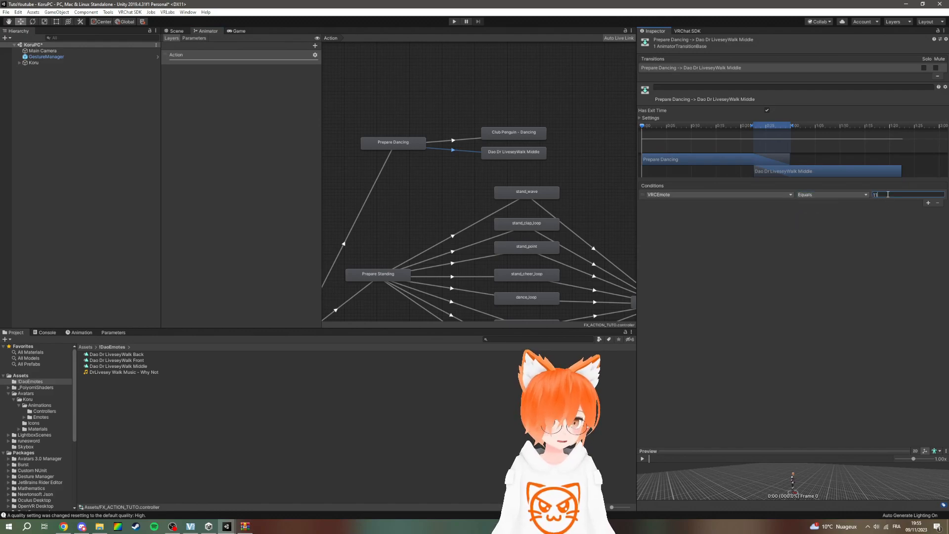
pyautogui.click(492, 132)
pyautogui.click(471, 147)
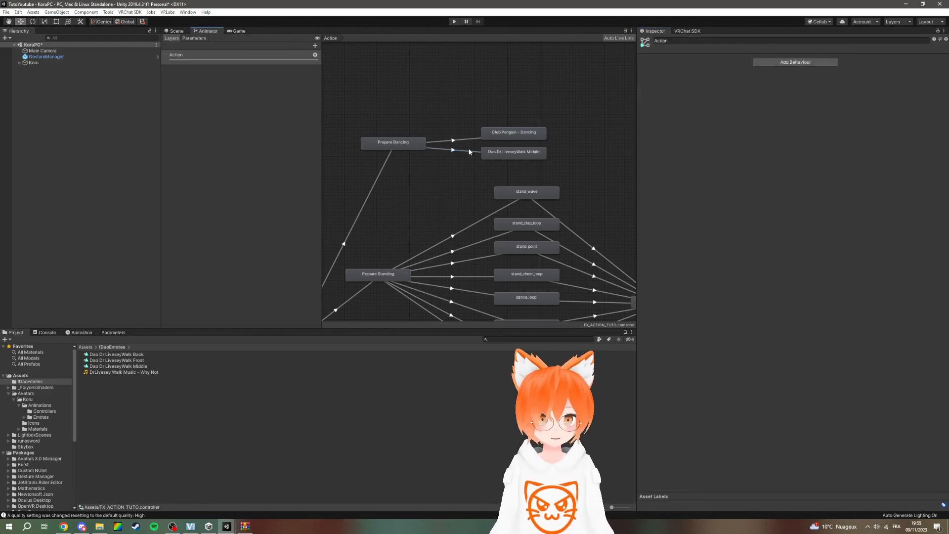
# - Create transitions from Dao Dr LiveseyWalk Middle and Club Penguin - Dancing to BlendOut Stand
pyautogui.moveTo(614, 186); pyautogui.dragTo(491, 137, button='middle')
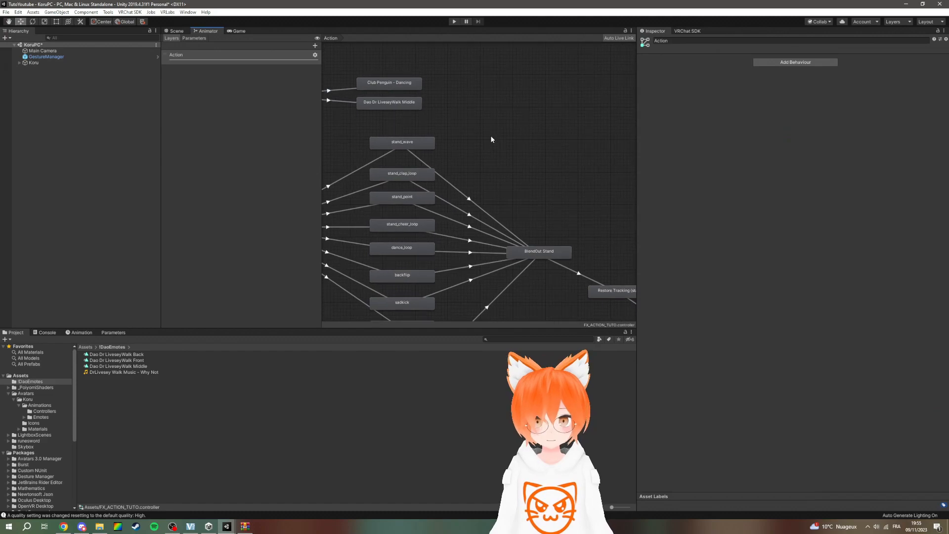
pyautogui.rightClick(406, 102)
pyautogui.click(431, 106)
pyautogui.click(544, 251)
pyautogui.click(402, 83)
pyautogui.rightClick(401, 83)
pyautogui.click(426, 86)
pyautogui.click(541, 251)
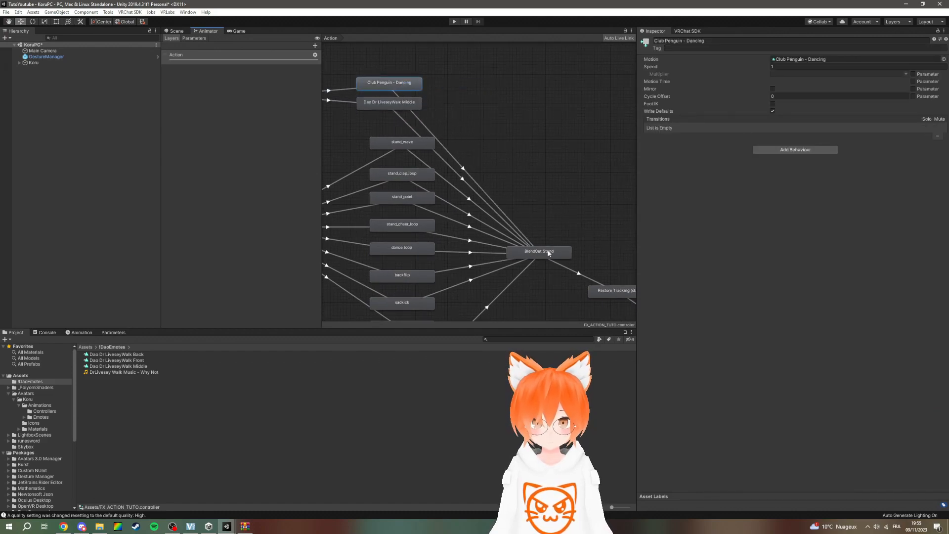
# - Add a VRCEmote NotEqual 11 condition to the transition from Dao Dr LiveseyWalk Middle to BlendOut Stand
pyautogui.click(460, 175)
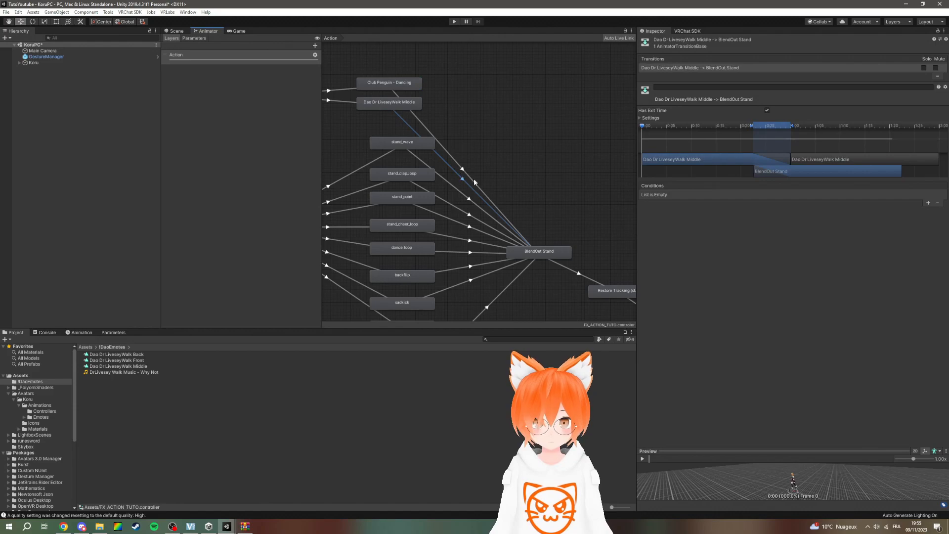
pyautogui.click(928, 203)
pyautogui.click(832, 194)
pyautogui.click(821, 227)
pyautogui.click(886, 195)
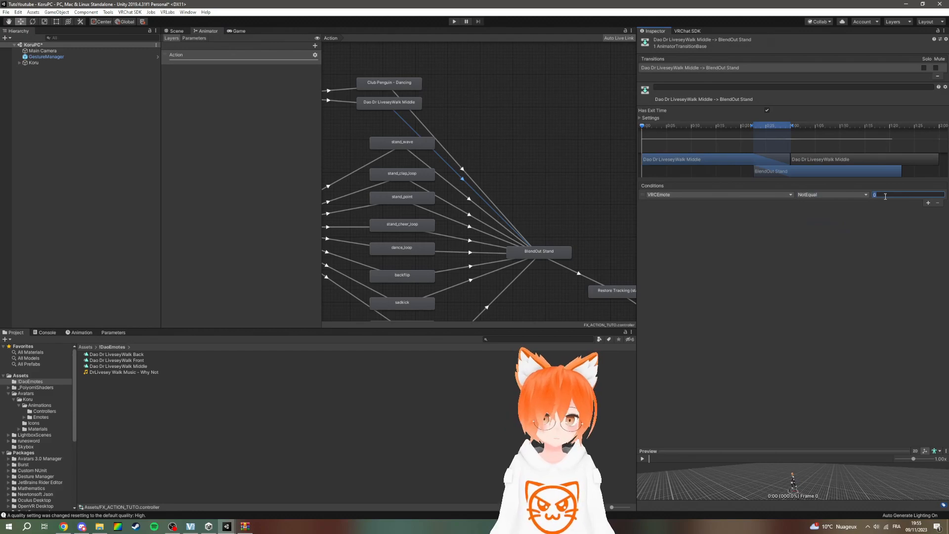
pyautogui.click(498, 130)
# - Add a VRCEmote NotEqual 10 condition to the transition from Club Penguin - Dancing to BlendOut Stand
pyautogui.click(441, 144)
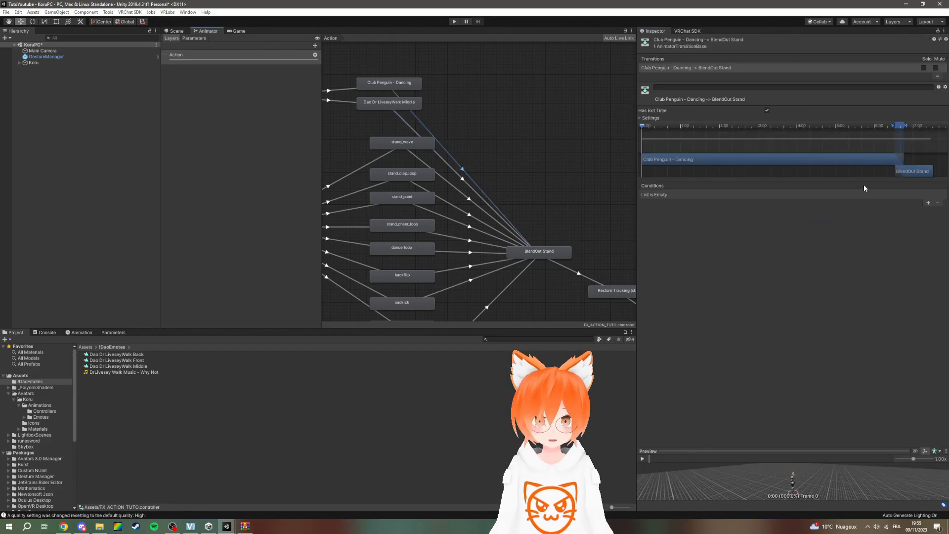
pyautogui.click(810, 195)
pyautogui.click(831, 227)
pyautogui.click(887, 196)
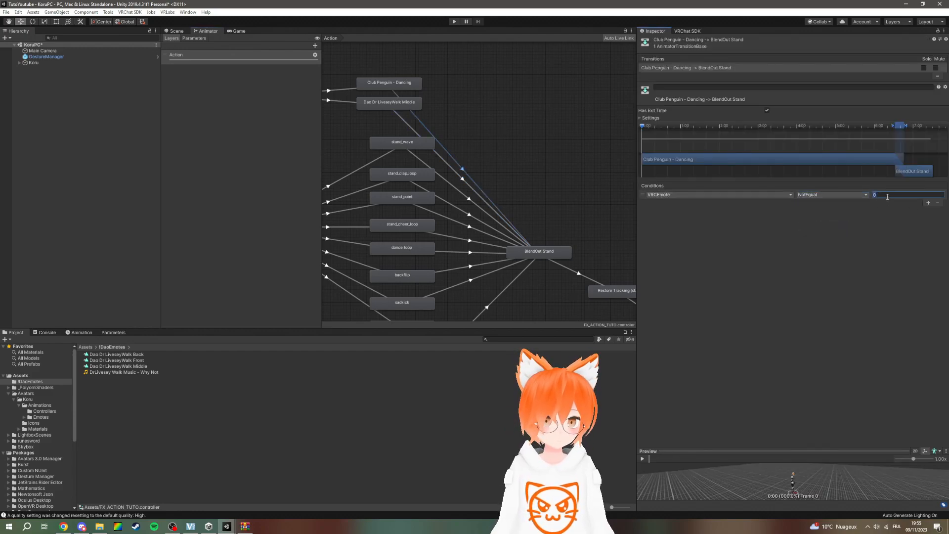
pyautogui.write('10')
# - Move the Club Penguin - Dancing and Dao Dr LiveseyWalk Middle states further right and apart so their transitions to BlendOut Stand separate
pyautogui.click(488, 102)
pyautogui.moveTo(358, 87); pyautogui.dragTo(448, 99)
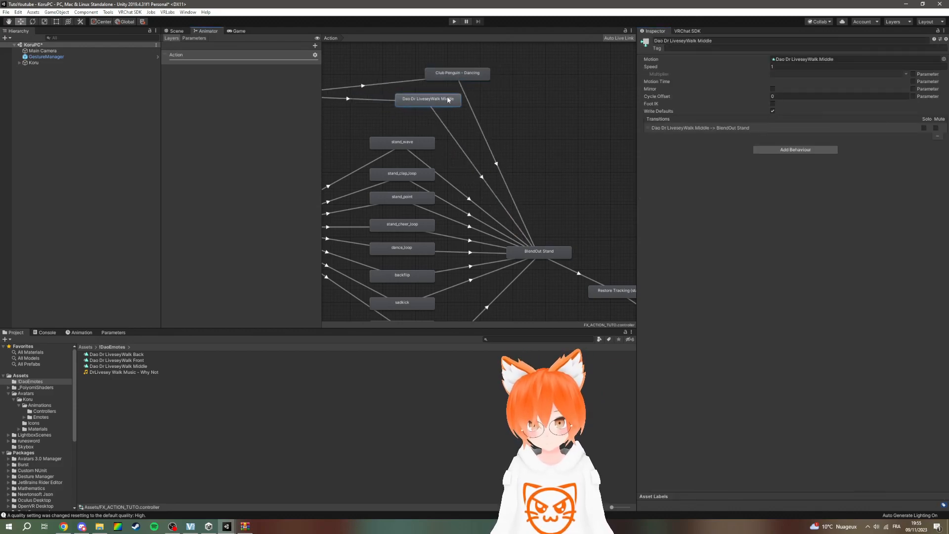
pyautogui.click(439, 122)
# - Review the dancing branch's transition conditions from WaitForActionOrAFK through Prepare Dancing and Club Penguin - Dancing to BlendOut Stand
pyautogui.moveTo(432, 133); pyautogui.dragTo(535, 136, button='middle')
pyautogui.scroll(-1, 535, 136)
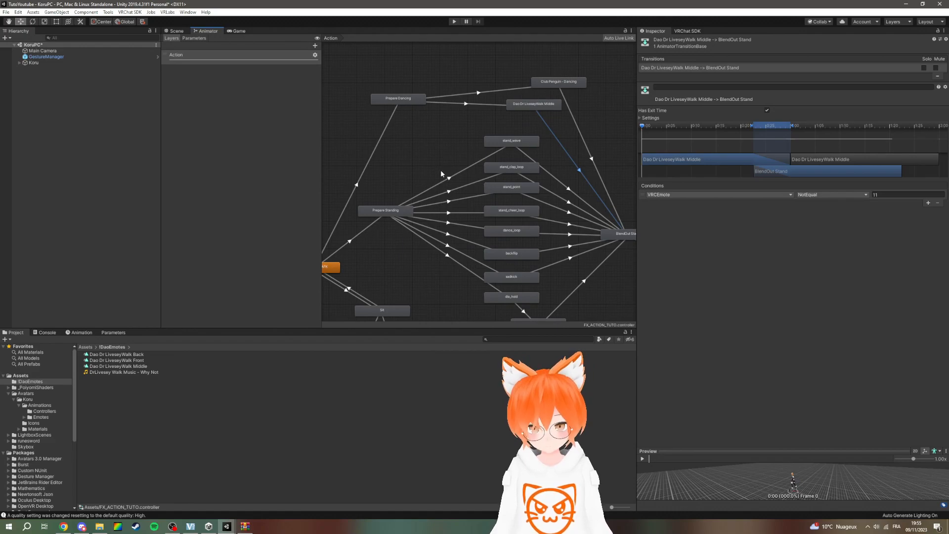
pyautogui.scroll(-1, 404, 258)
pyautogui.moveTo(407, 258); pyautogui.dragTo(415, 249, button='middle')
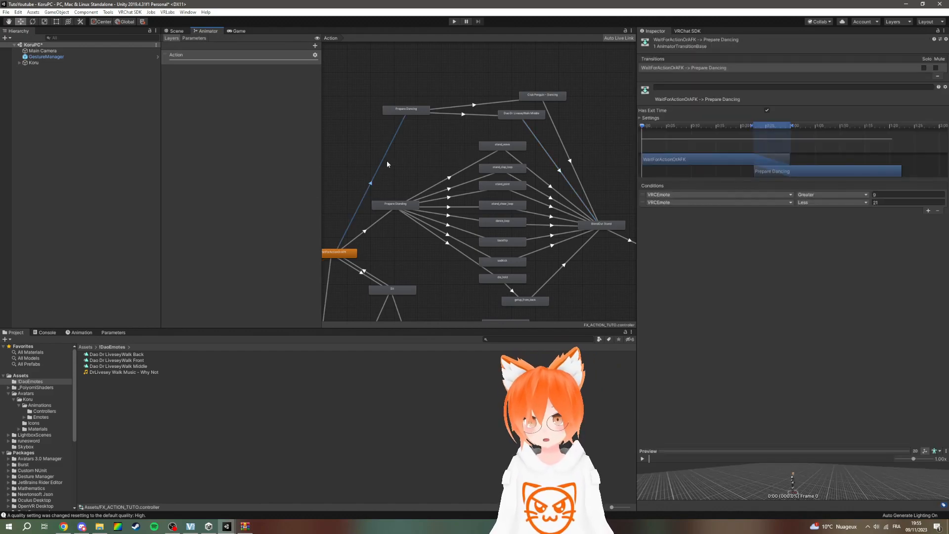
pyautogui.click(409, 110)
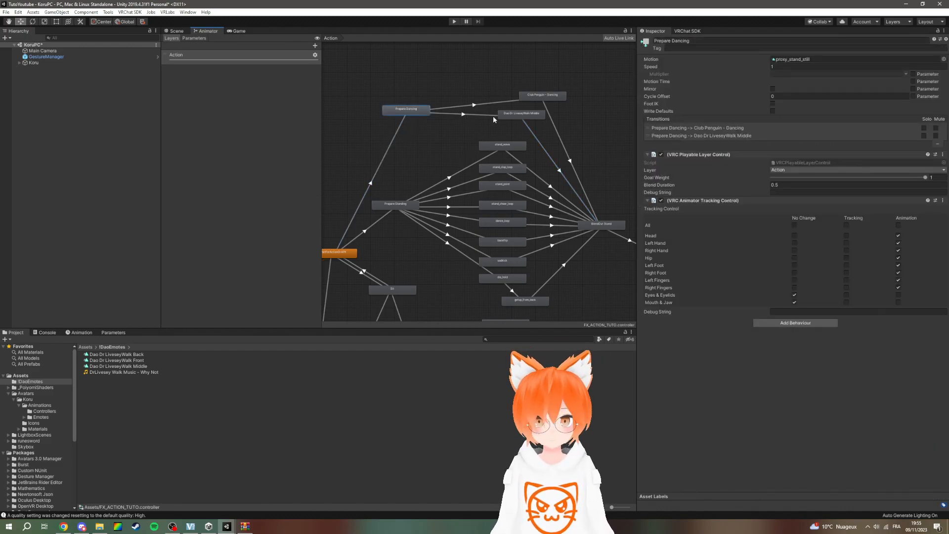
pyautogui.click(530, 98)
pyautogui.click(505, 101)
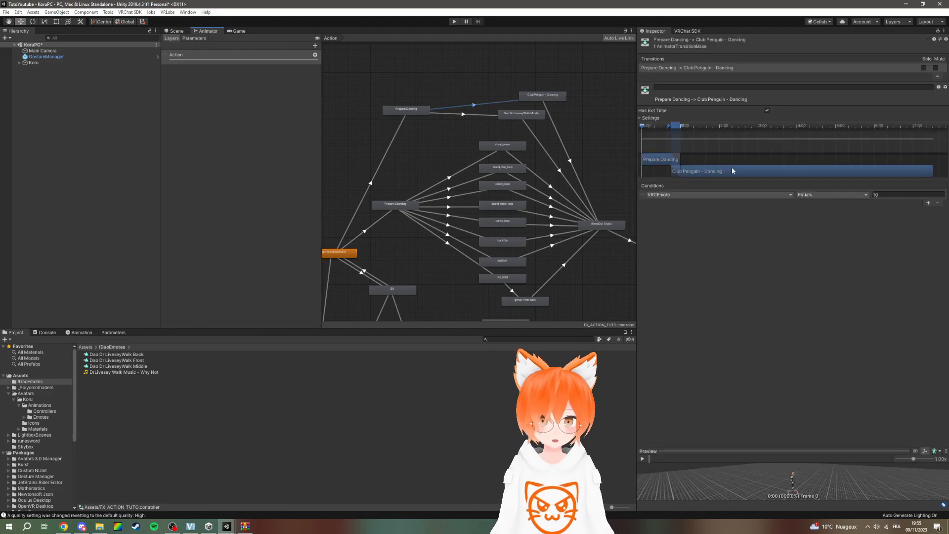
pyautogui.scroll(-1, 595, 143)
pyautogui.click(527, 144)
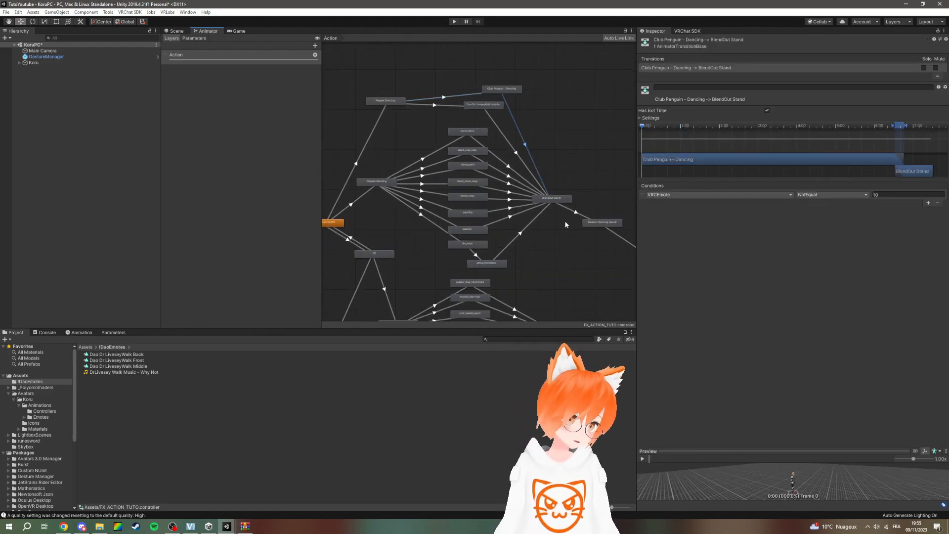
pyautogui.scroll(2, 586, 146)
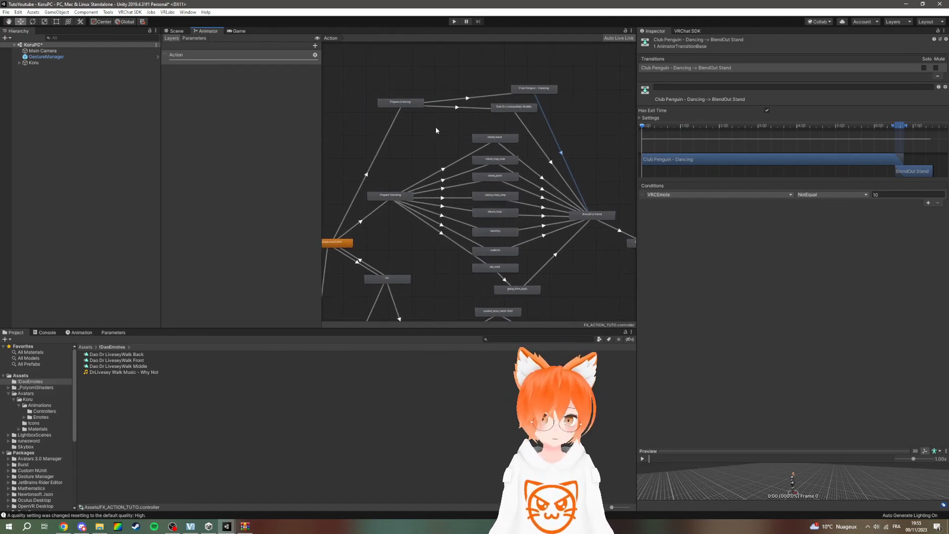
pyautogui.click(590, 106)
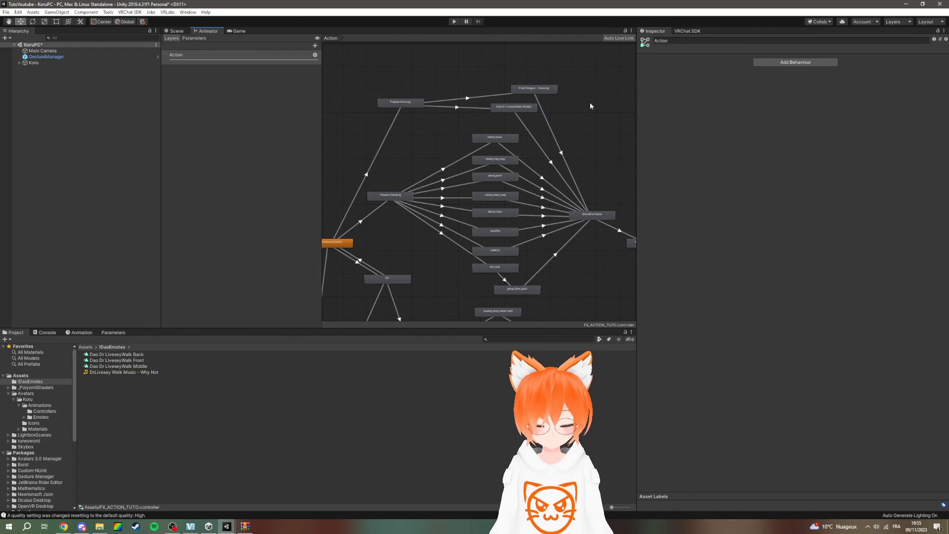
# - Disable Has Exit Time and set the Transition Duration to 0 on the transition from WaitForActionOrAFK to Prepare Dancing
pyautogui.click(379, 152)
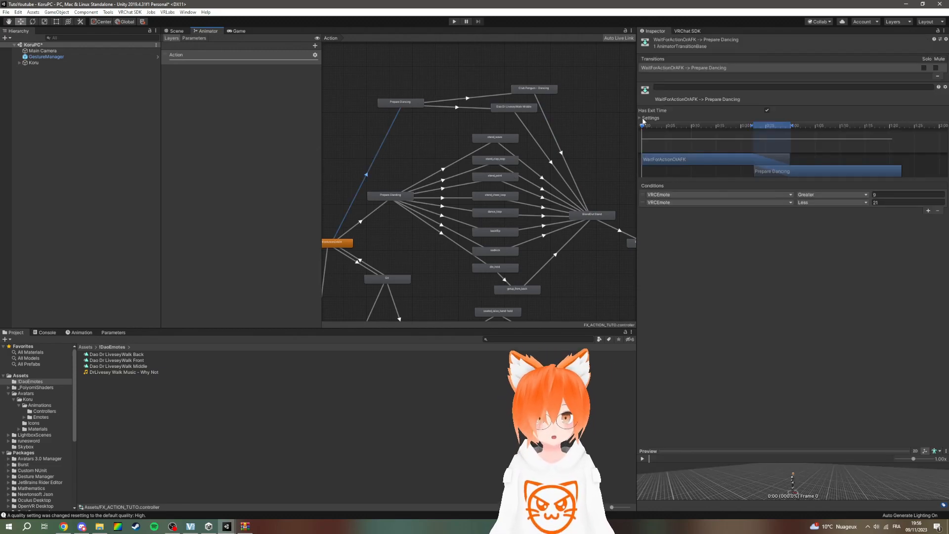
pyautogui.click(641, 117)
pyautogui.click(766, 110)
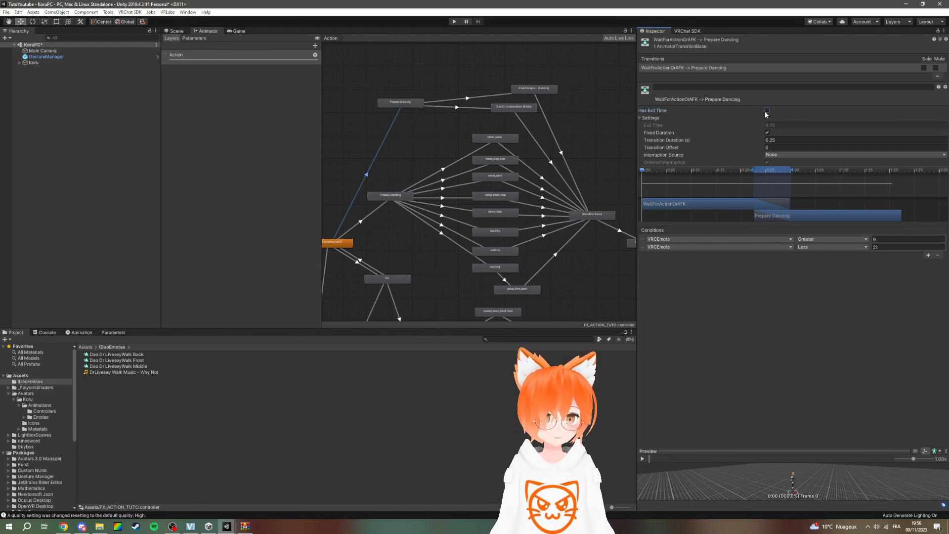
pyautogui.click(368, 217)
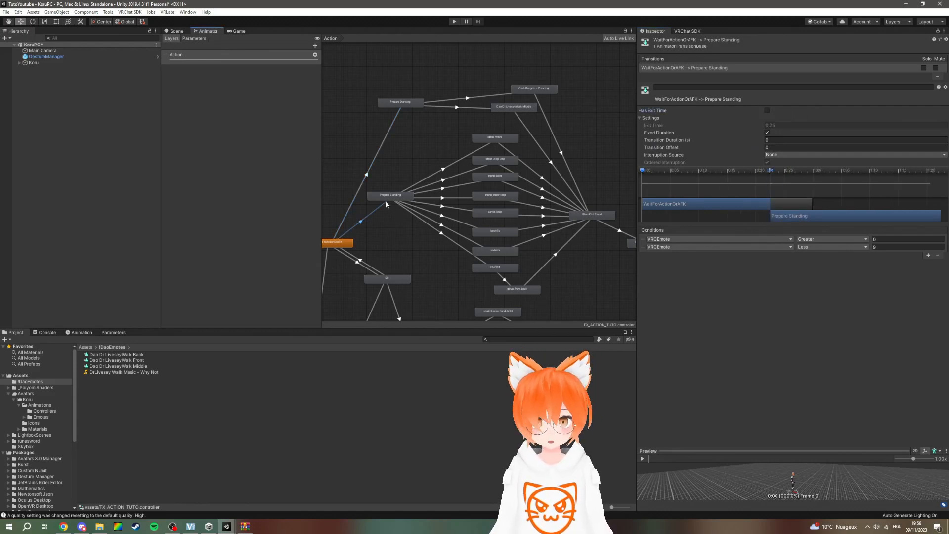
pyautogui.click(366, 175)
pyautogui.click(781, 140)
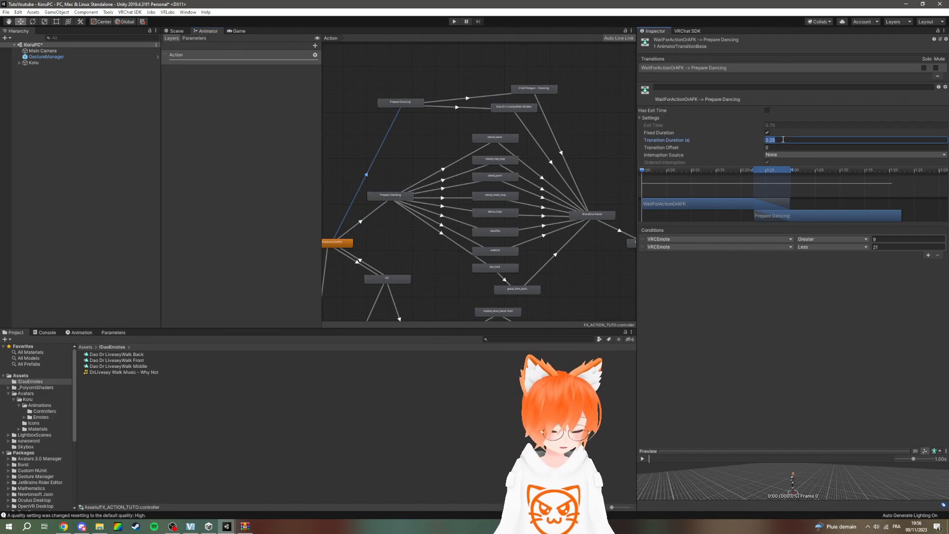
pyautogui.write('0')
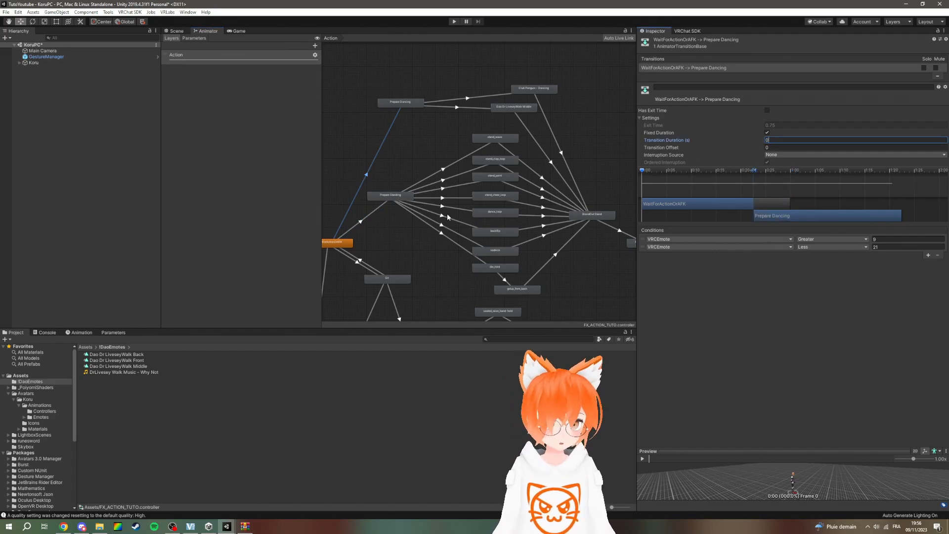
# - Disable Has Exit Time on both transitions out of Prepare Dancing and set the Dao Dr LiveseyWalk Middle transition's duration to 0
pyautogui.click(461, 101)
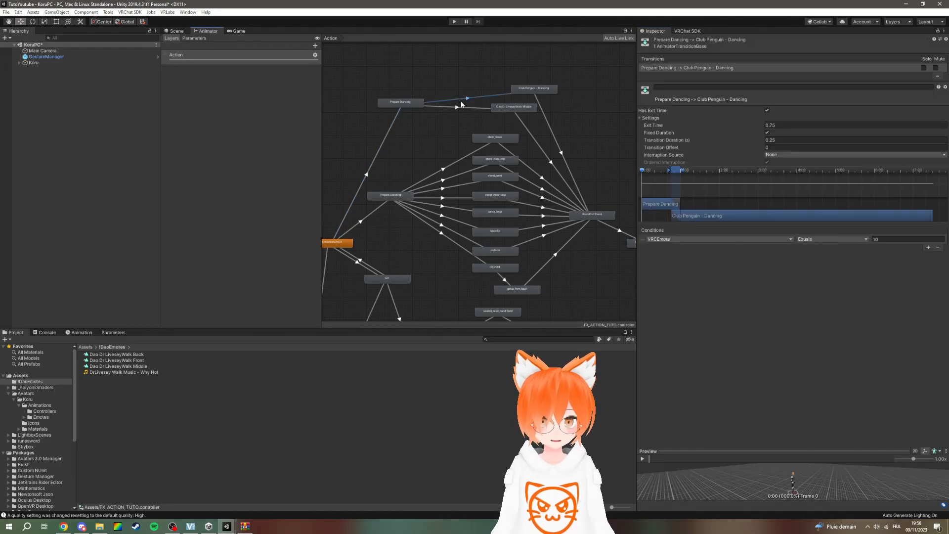
pyautogui.click(767, 110)
pyautogui.click(459, 108)
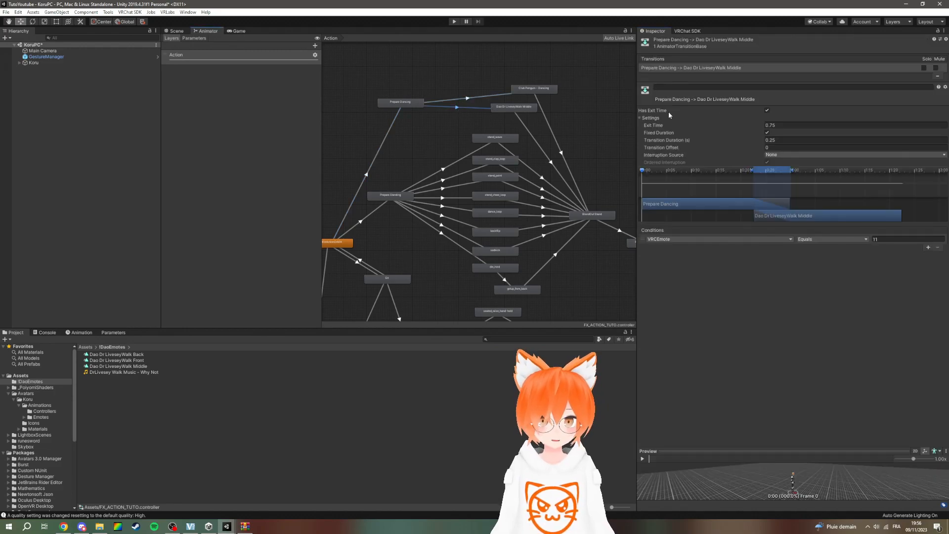
pyautogui.click(767, 110)
pyautogui.click(791, 140)
pyautogui.write('0')
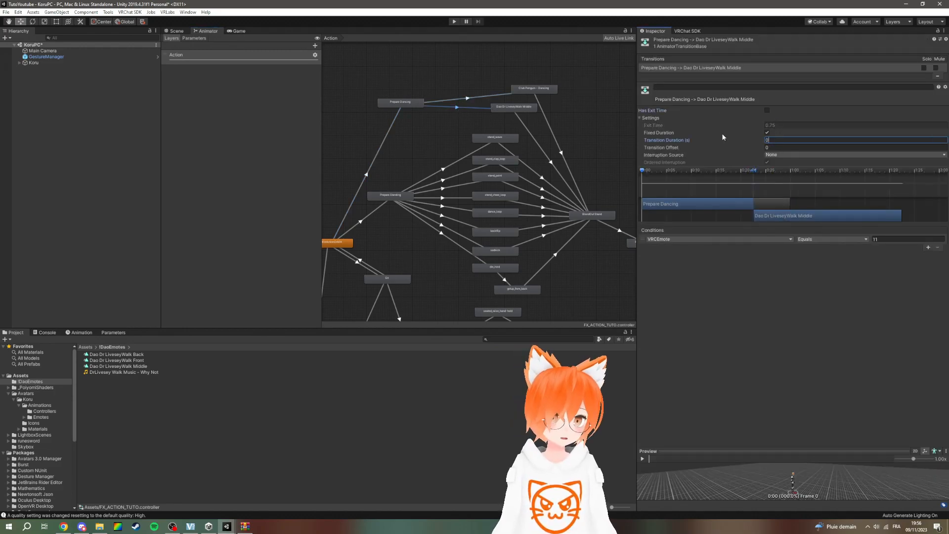
pyautogui.click(469, 99)
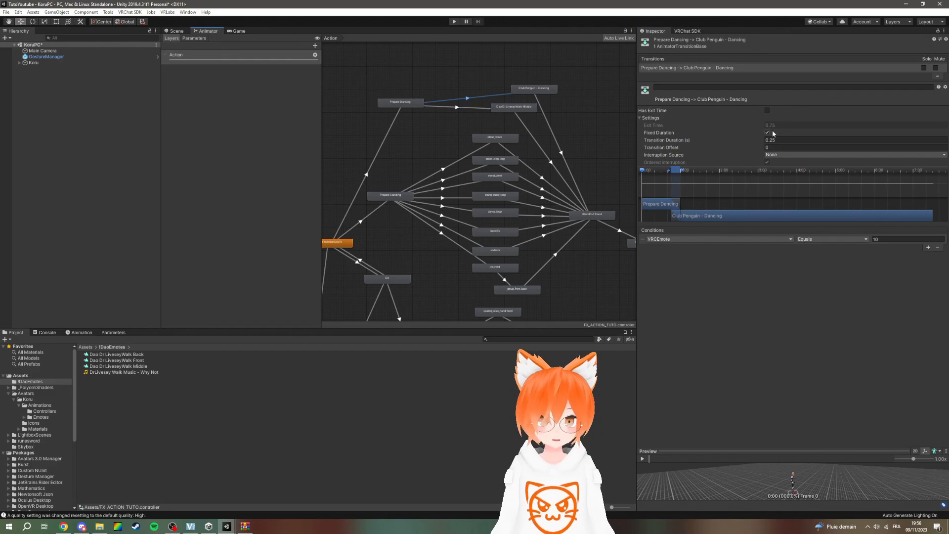
pyautogui.click(596, 137)
pyautogui.click(481, 149)
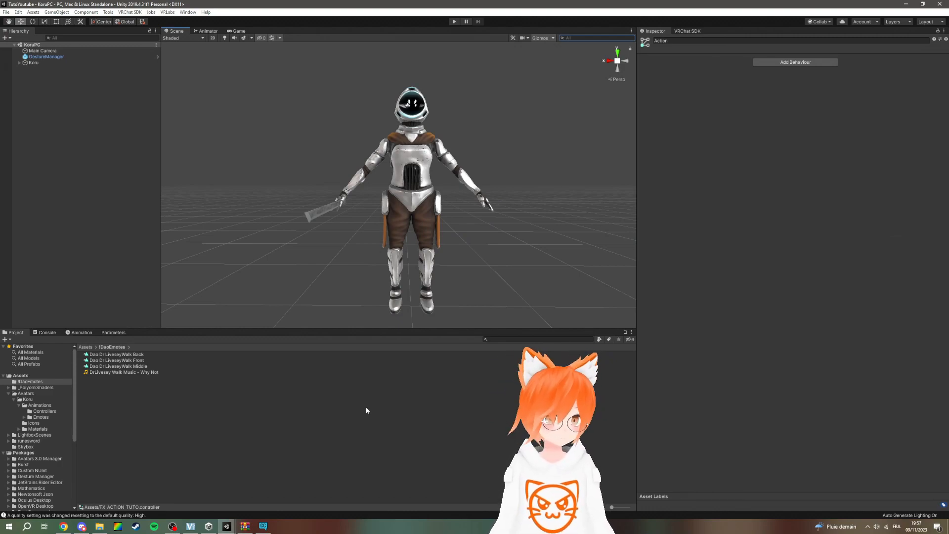
# - Switch to CreatorCompanion and view the TutoYoutube project's package list, including Gesture Manager, before returning to Unity
pyautogui.click(271, 527)
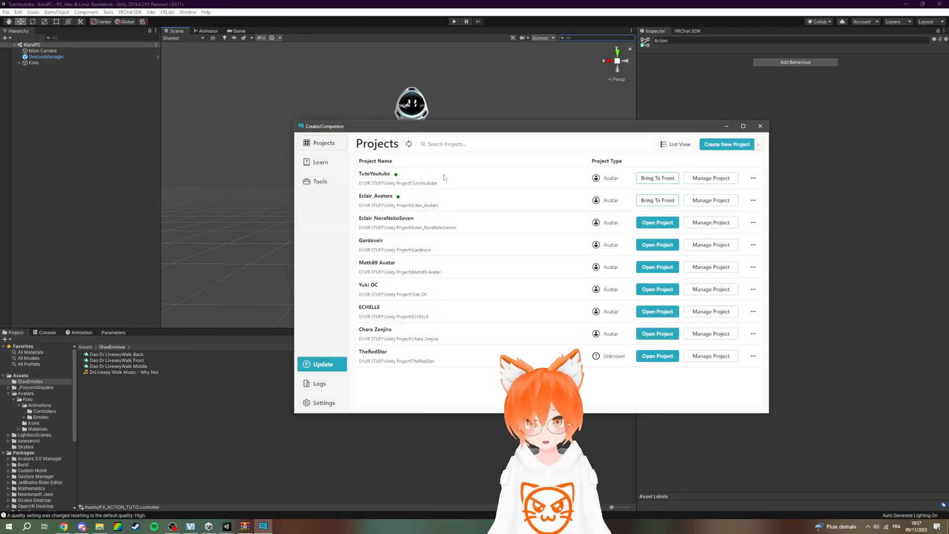
pyautogui.click(704, 179)
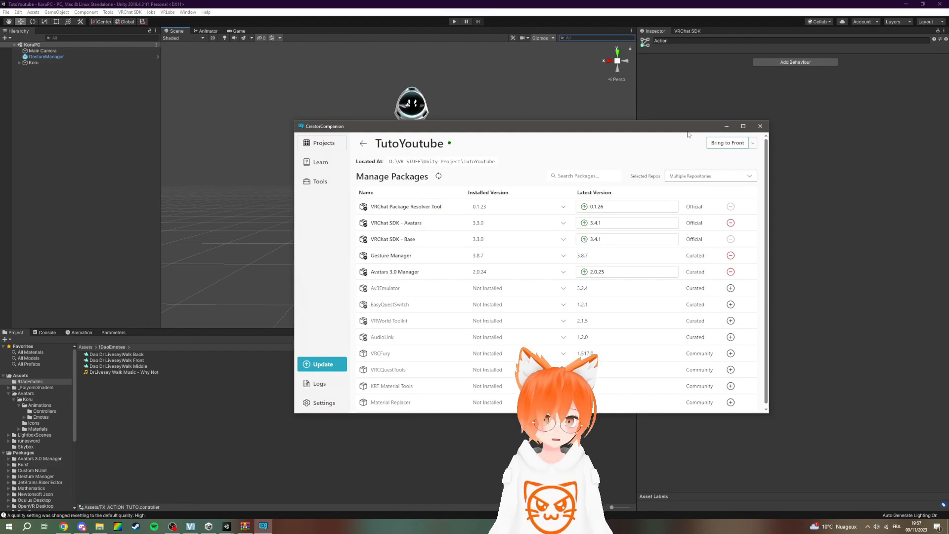
pyautogui.click(733, 93)
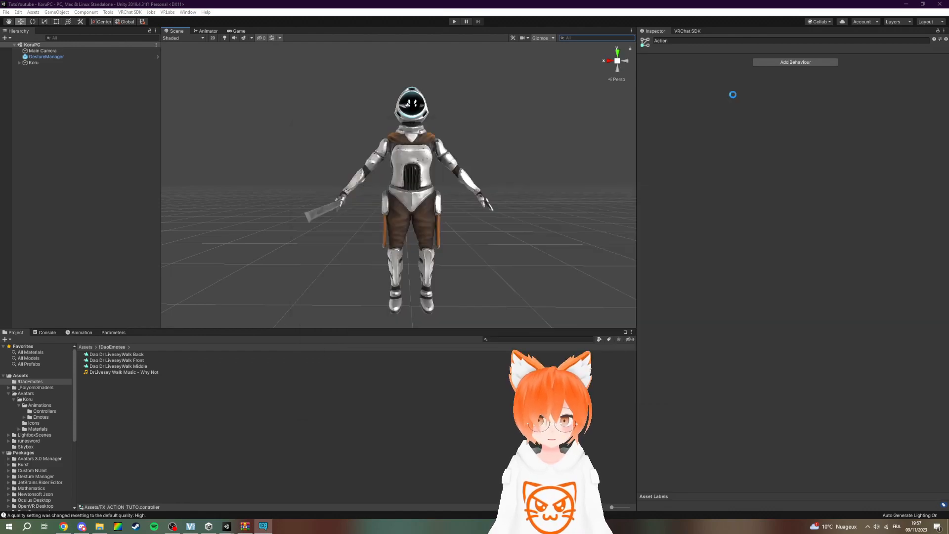
# - Add a Gesture Manager Emulator to the scene and delete the duplicate GestureManager object
pyautogui.click(107, 12)
pyautogui.click(139, 21)
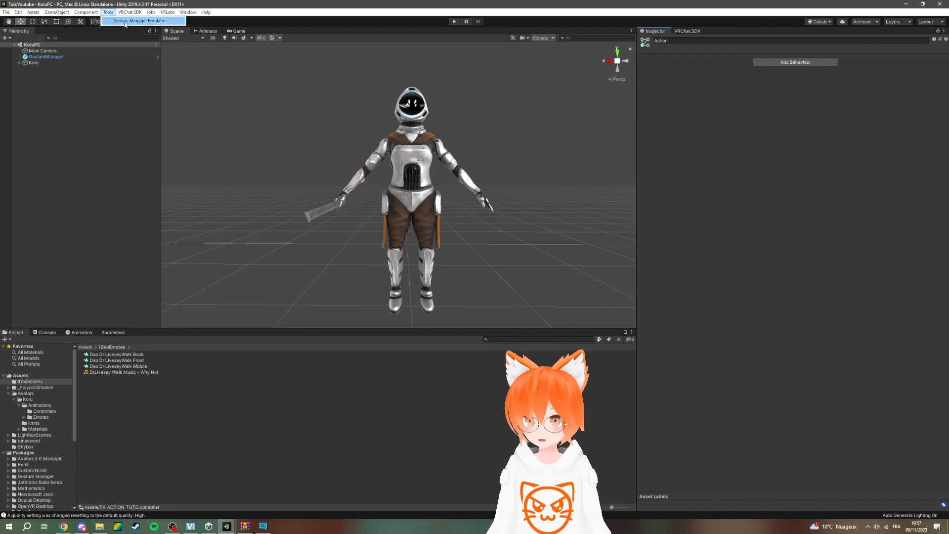
pyautogui.click(59, 58)
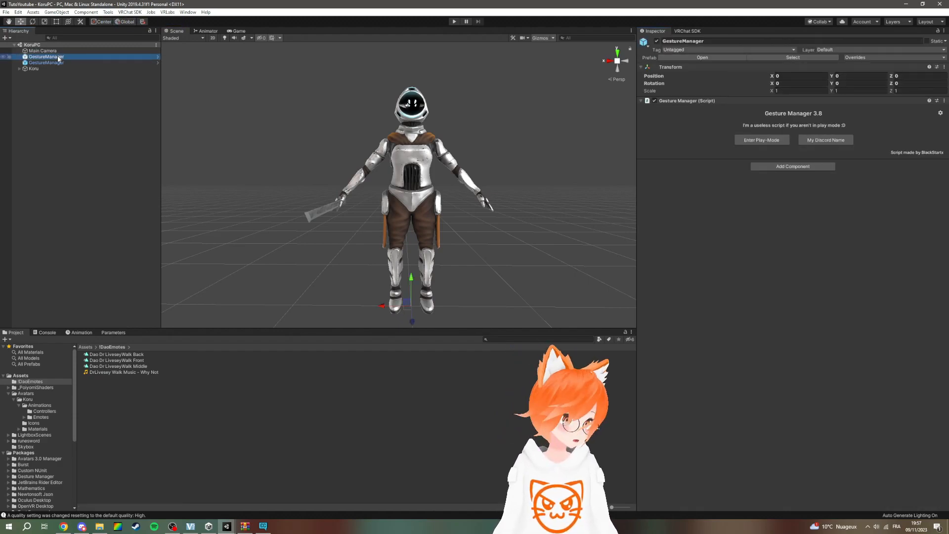
pyautogui.press('Delete')
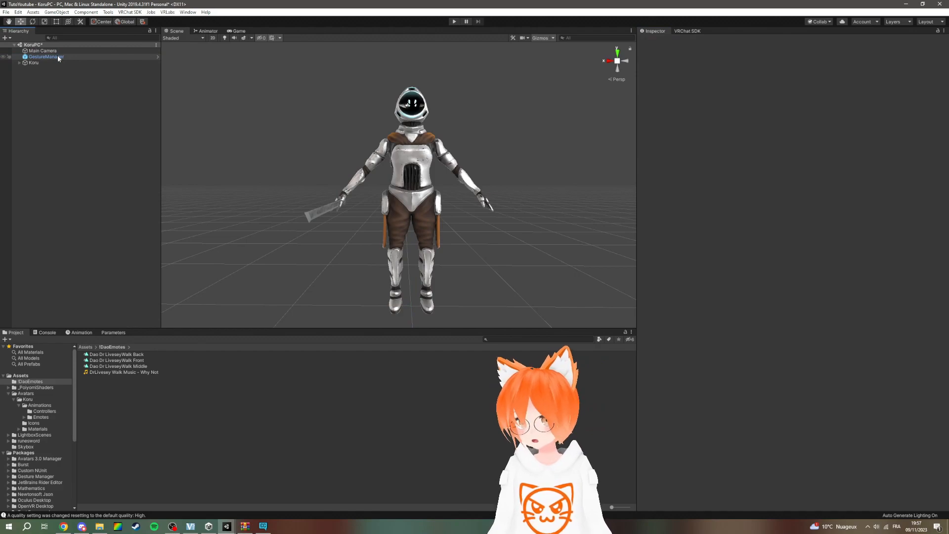
# - Run the scene in Play mode, check the avatar's Expressions in GestureManager's radial menu, and stop Play mode
pyautogui.click(57, 56)
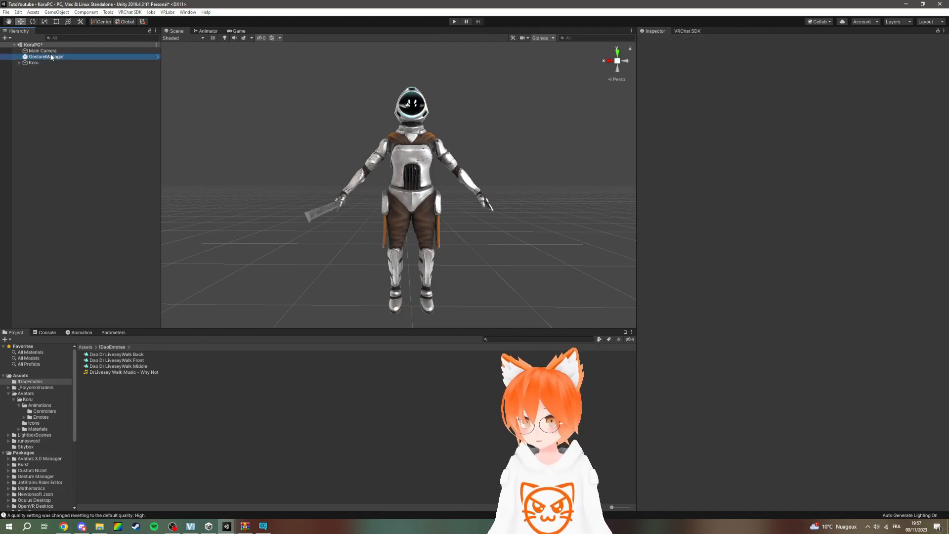
pyautogui.click(454, 21)
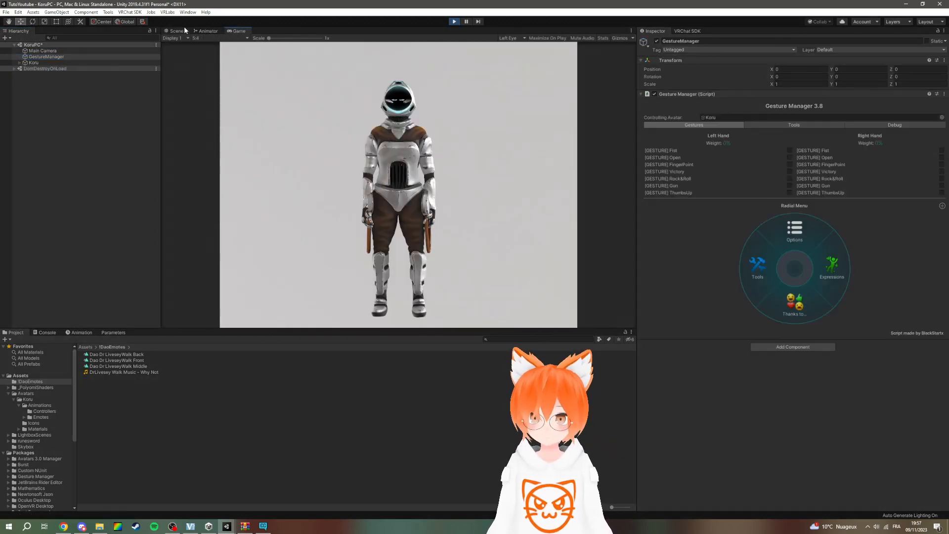
pyautogui.click(176, 31)
pyautogui.click(54, 57)
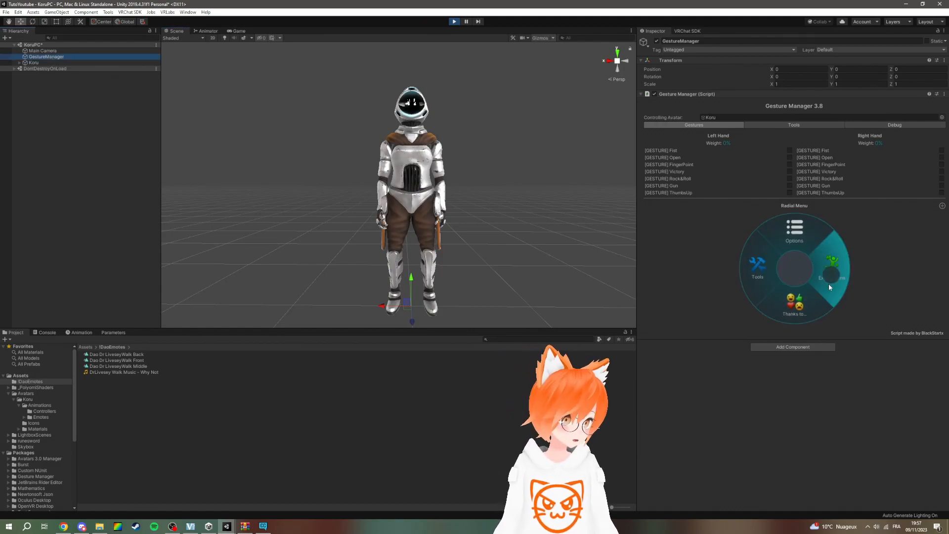
pyautogui.click(832, 267)
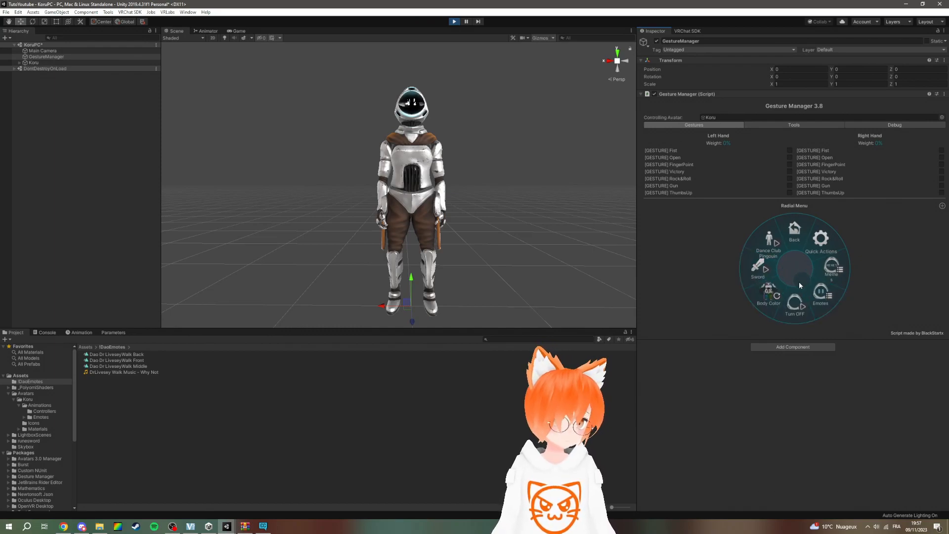
pyautogui.click(745, 268)
pyautogui.click(790, 294)
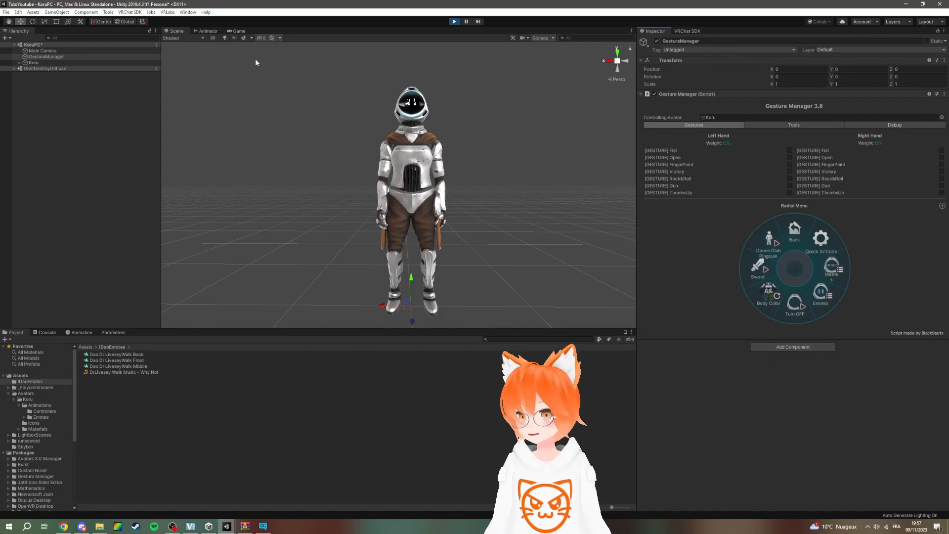
pyautogui.hotkey('ctrl', 'p')
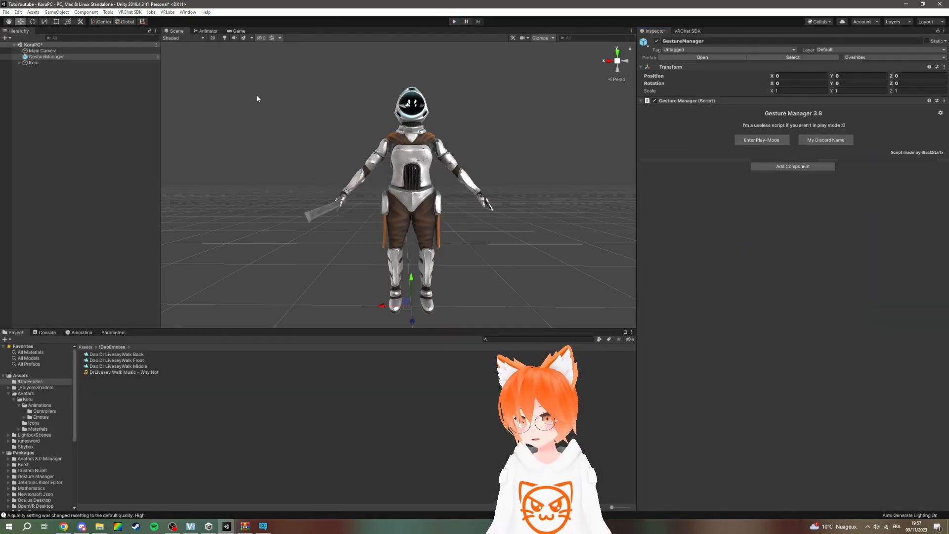
# - Add a control named Dr Liveslay to the Koru avatar's KoruExpressionMenu
pyautogui.click(34, 62)
pyautogui.click(793, 424)
pyautogui.click(111, 395)
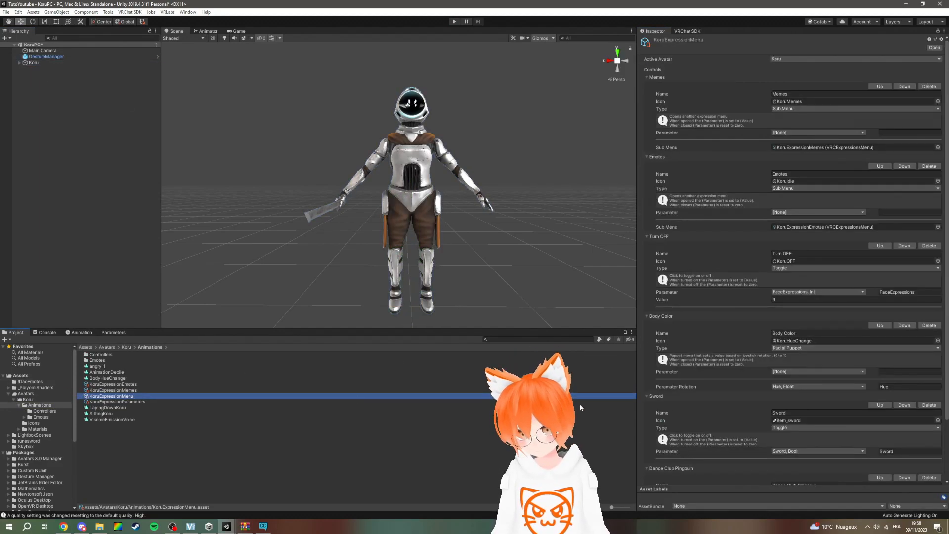
pyautogui.scroll(-5, 744, 360)
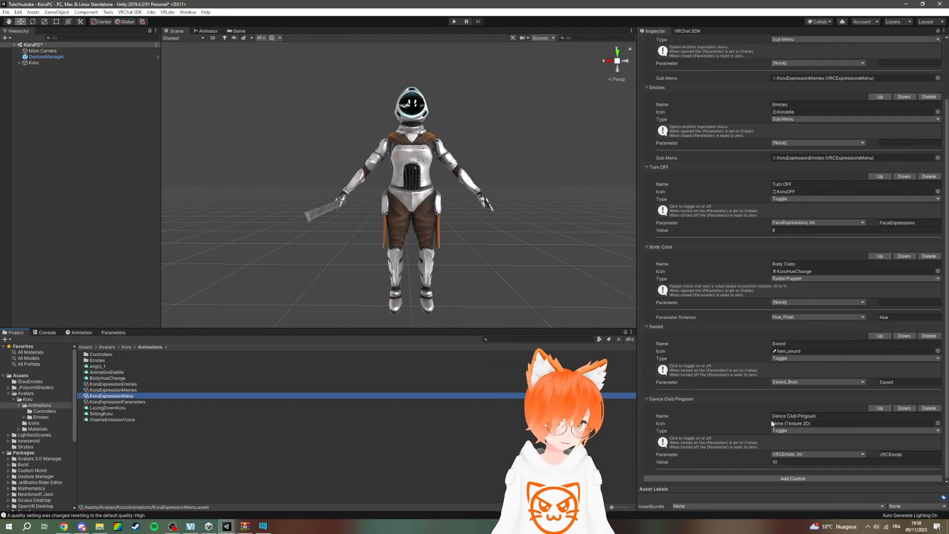
pyautogui.click(787, 479)
pyautogui.scroll(-1, 752, 425)
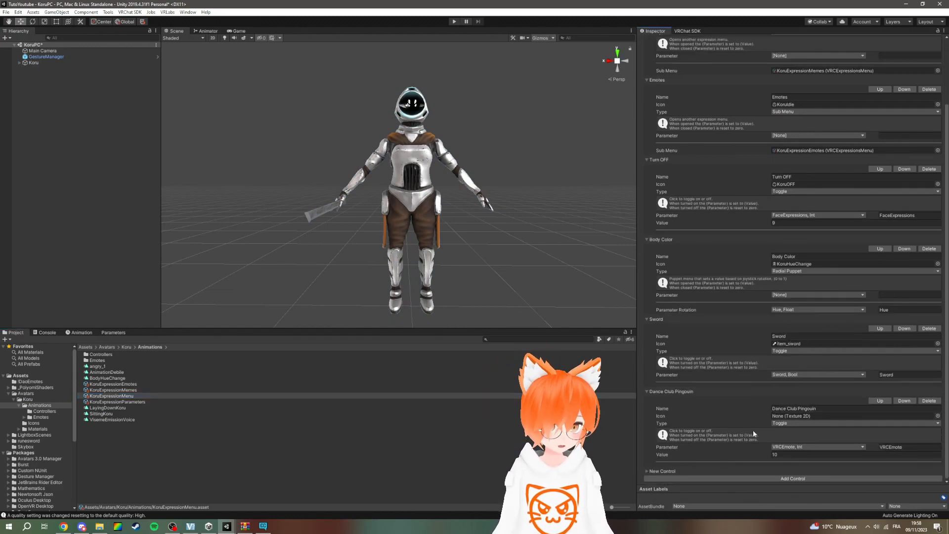
pyautogui.click(646, 469)
pyautogui.scroll(-5, 741, 445)
pyautogui.click(801, 423)
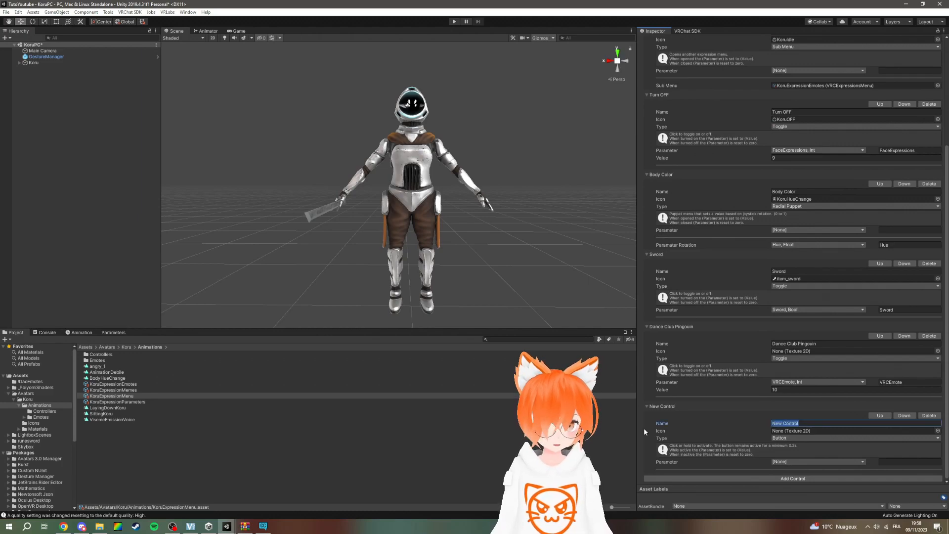
pyautogui.write('D')
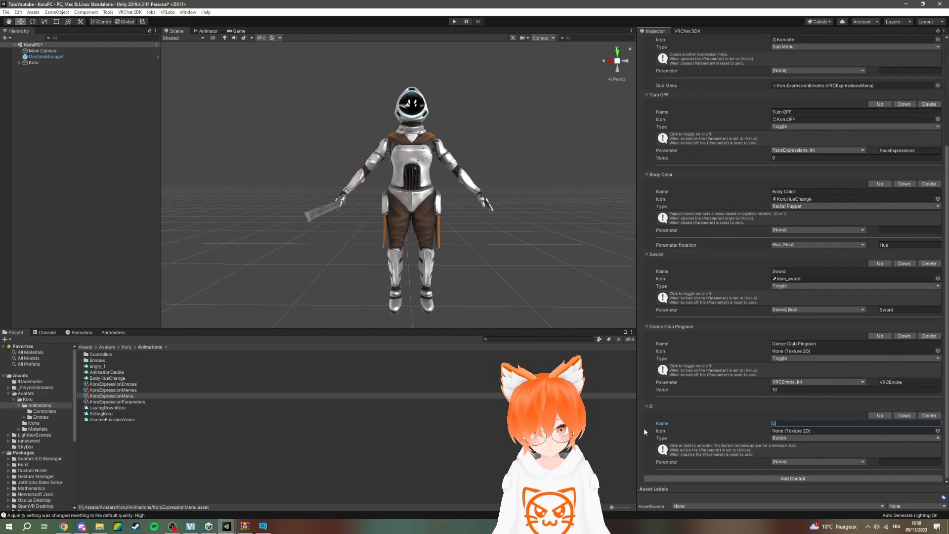
pyautogui.write('r Liveslay')
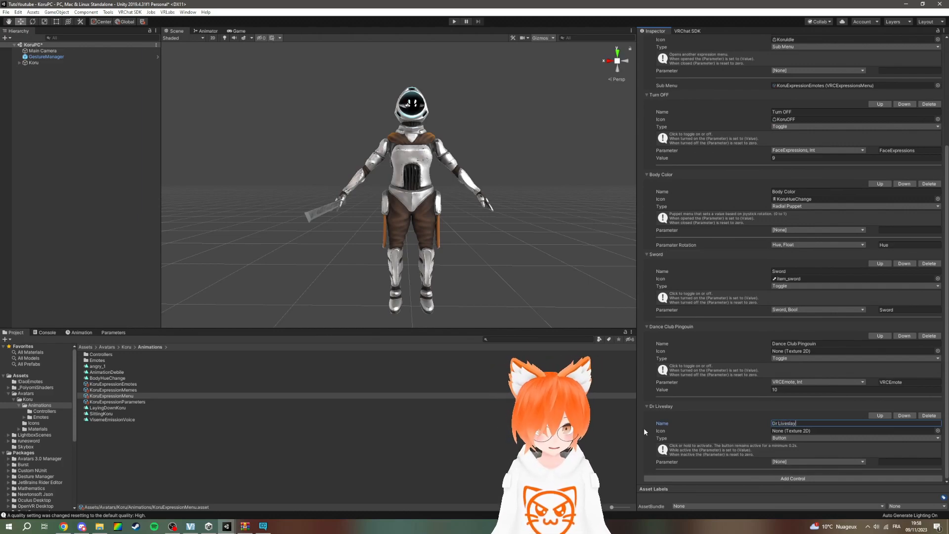
# - Configure the Dr Liveslay control as a Toggle driving the VRCEmote Int parameter with value 11
pyautogui.click(789, 438)
pyautogui.click(790, 447)
pyautogui.click(796, 462)
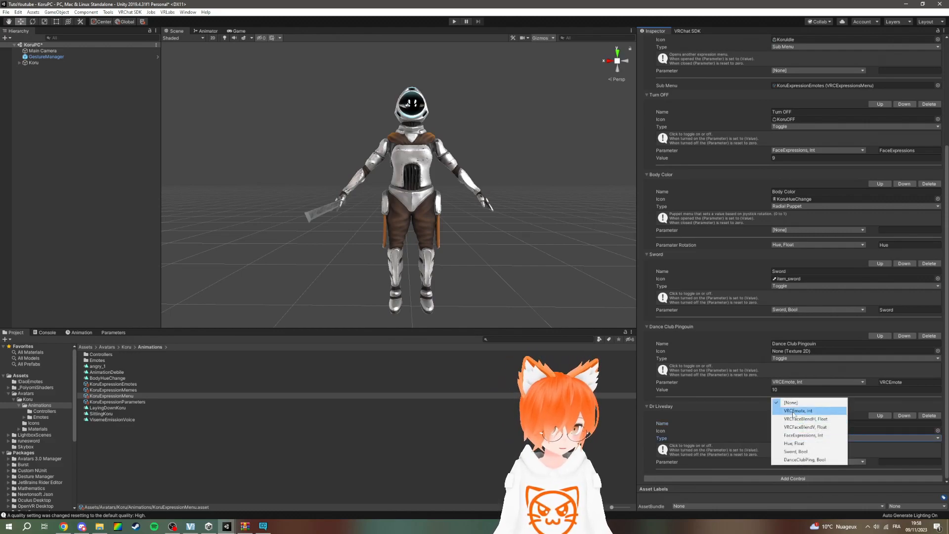
pyautogui.click(798, 410)
pyautogui.click(795, 469)
pyautogui.write('11')
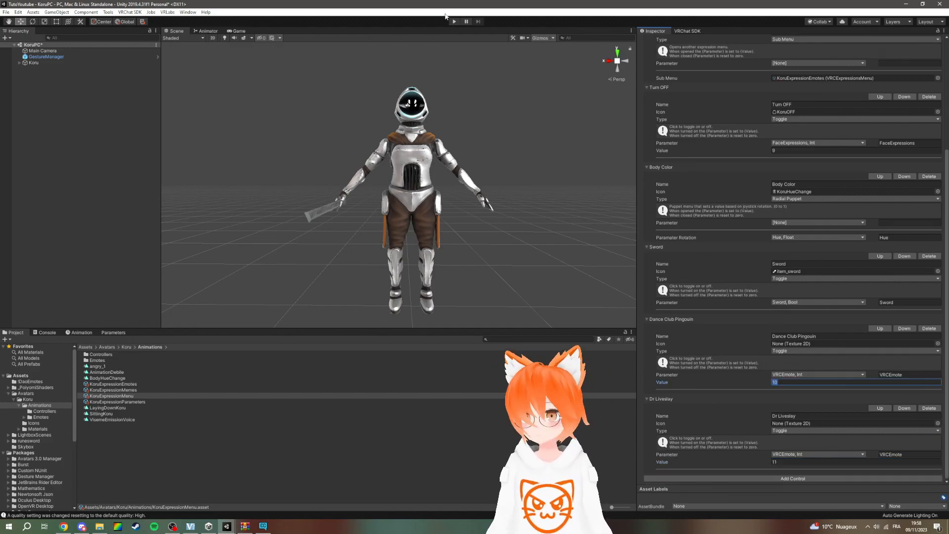
# - Run the scene in Play mode and test the Dance Club Pingouin and Dr Liveslay emotes from GestureManager's radial menu
pyautogui.click(454, 22)
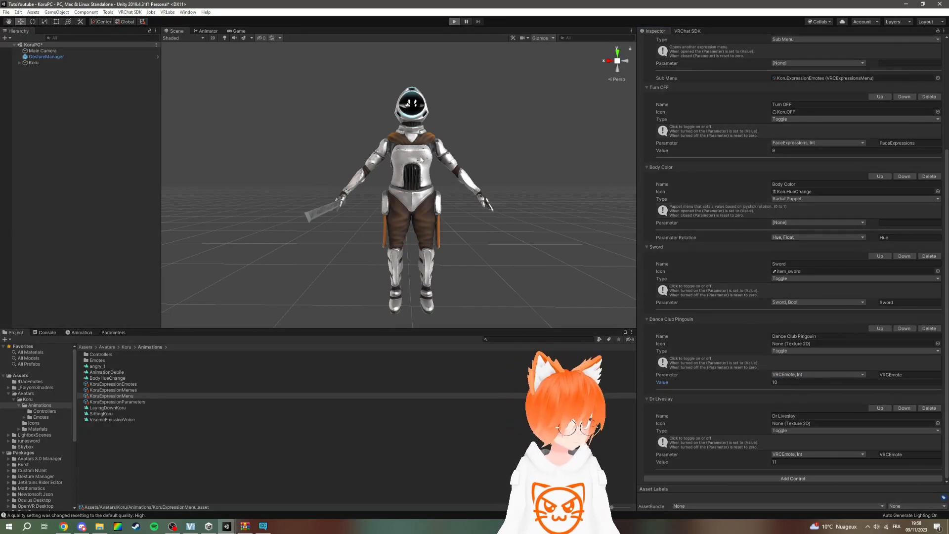
pyautogui.click(64, 56)
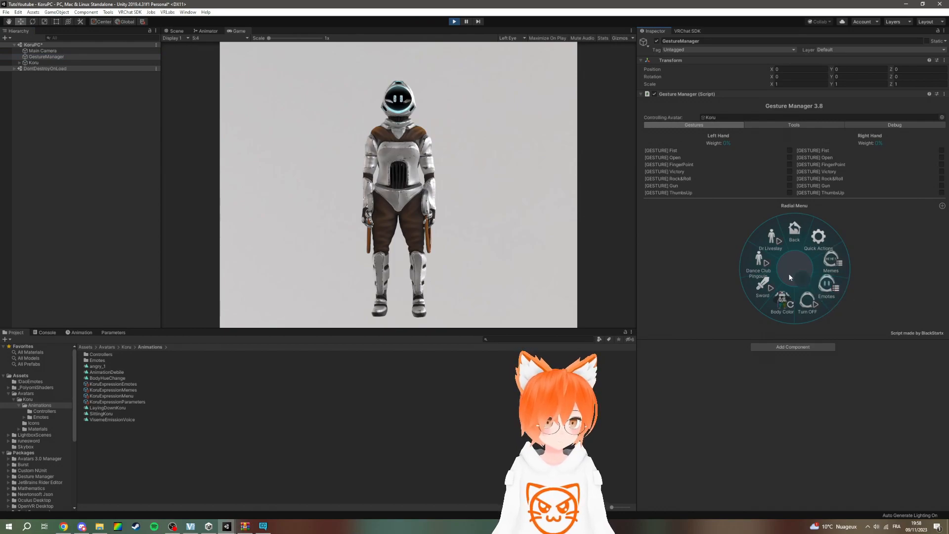
pyautogui.click(754, 267)
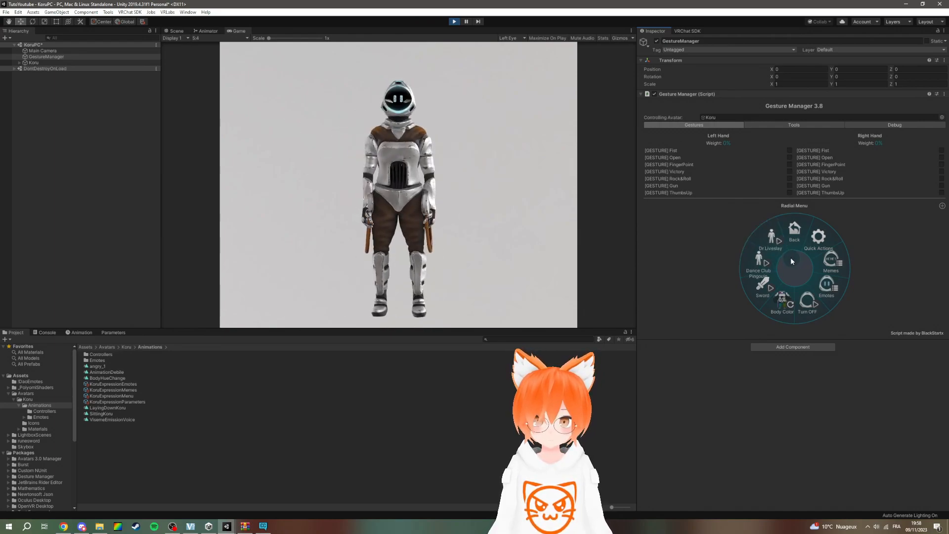
pyautogui.click(767, 234)
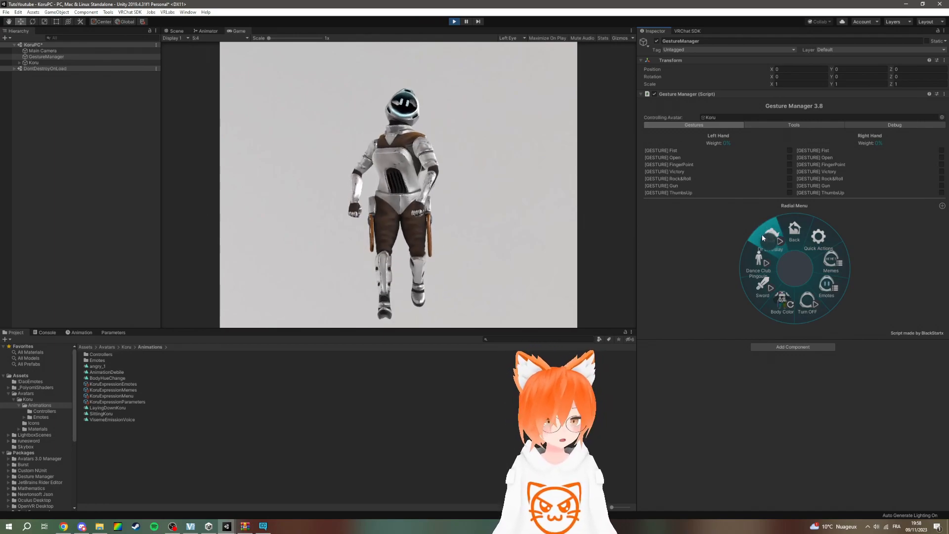
pyautogui.click(762, 234)
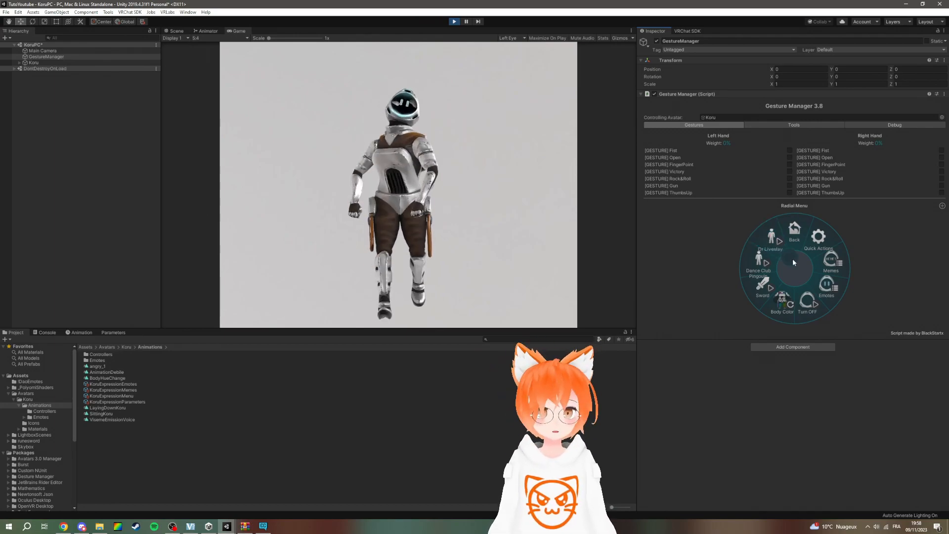
# - Examine the Action layer's state graph during Play mode, from the sitting branch up to the Prepare Dancing branch
pyautogui.click(210, 31)
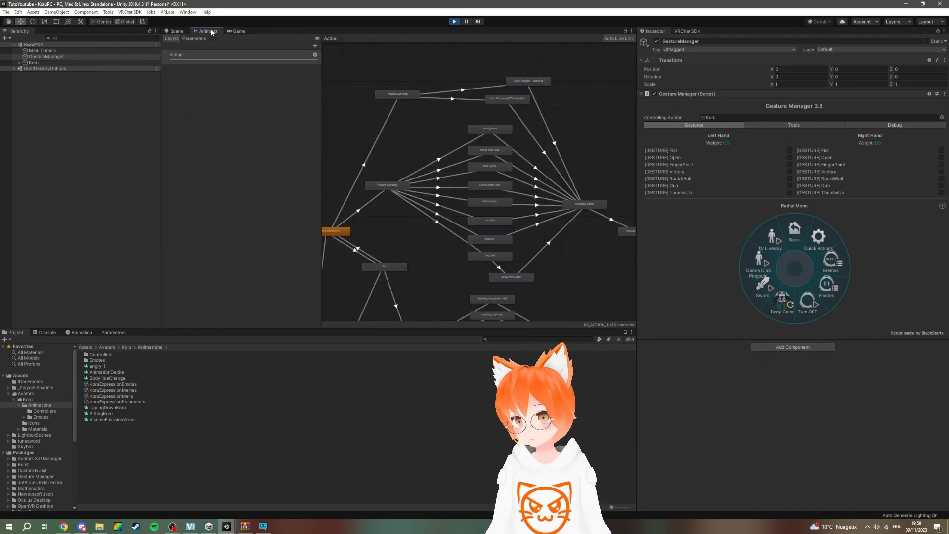
pyautogui.scroll(5, 420, 240)
pyautogui.moveTo(421, 222); pyautogui.dragTo(418, 94, button='middle')
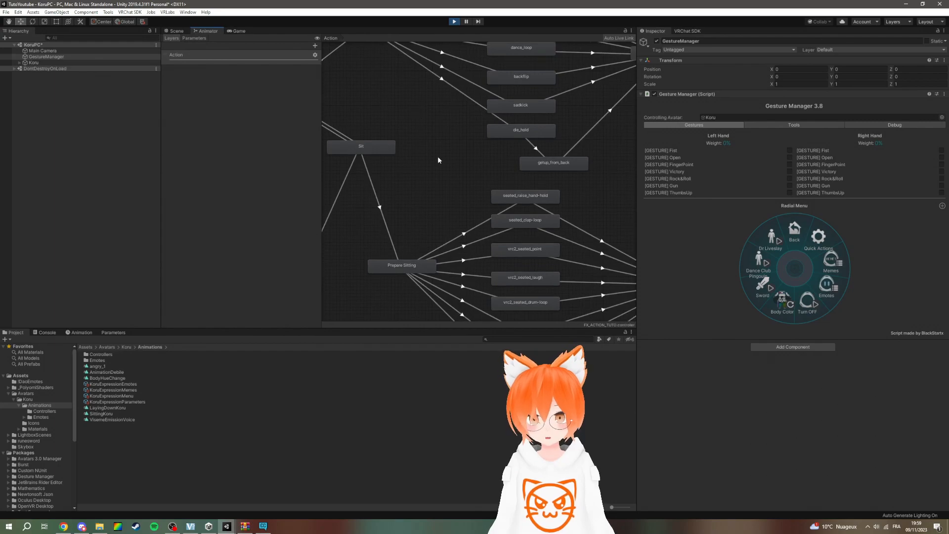
pyautogui.moveTo(437, 155); pyautogui.dragTo(439, 130, button='middle')
pyautogui.moveTo(425, 175); pyautogui.dragTo(432, 228, button='middle')
pyautogui.moveTo(454, 193); pyautogui.dragTo(432, 242, button='middle')
pyautogui.moveTo(415, 179); pyautogui.dragTo(450, 216, button='middle')
pyautogui.scroll(-3, 454, 231)
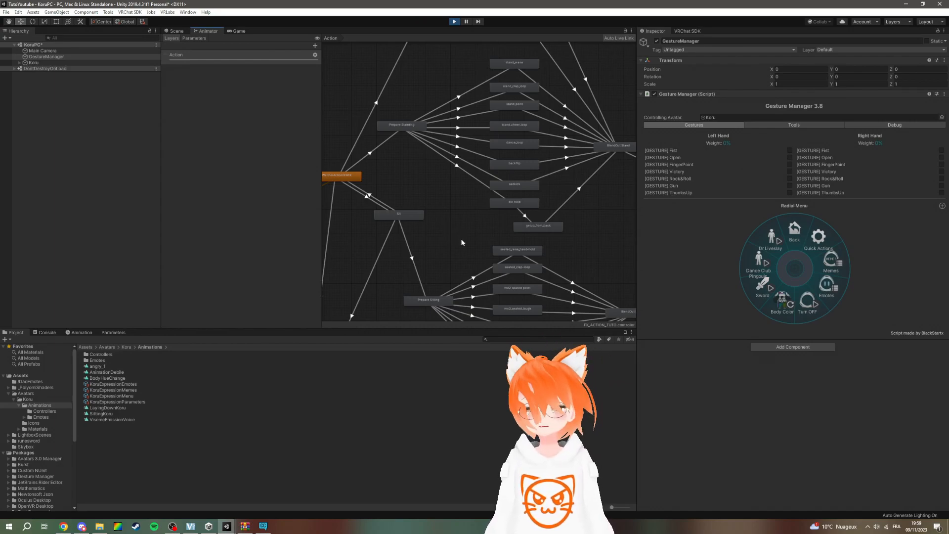
pyautogui.moveTo(462, 227); pyautogui.dragTo(485, 289, button='middle')
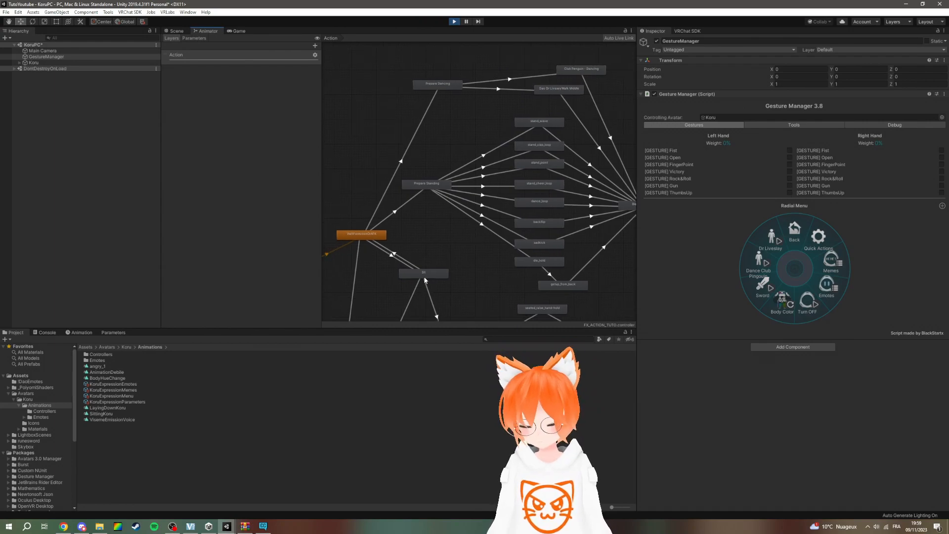
pyautogui.scroll(-3, 489, 275)
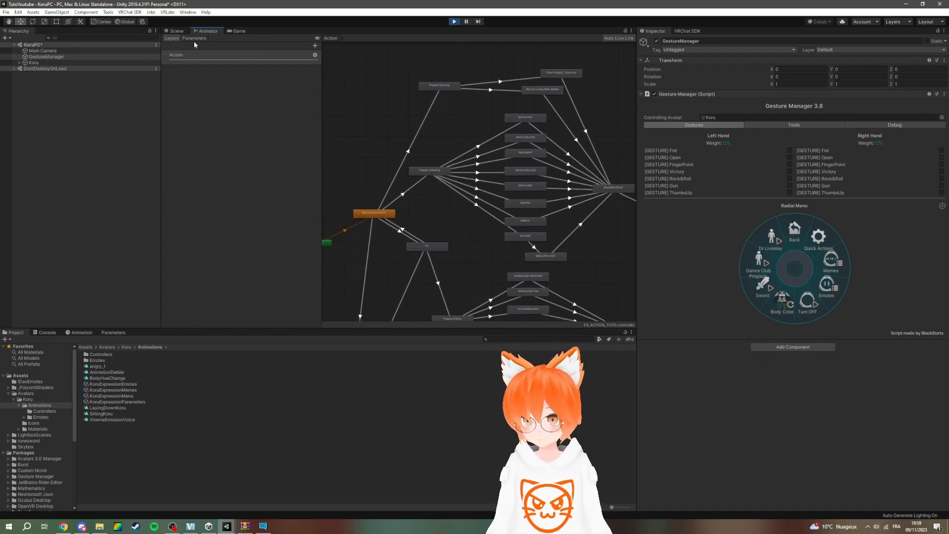
# - Switch to the Eclair_Avatars project and open the GoLocoActionWD controller of Eclair_NoraNeko_PC (BACKUP) in the Animator
pyautogui.click(177, 31)
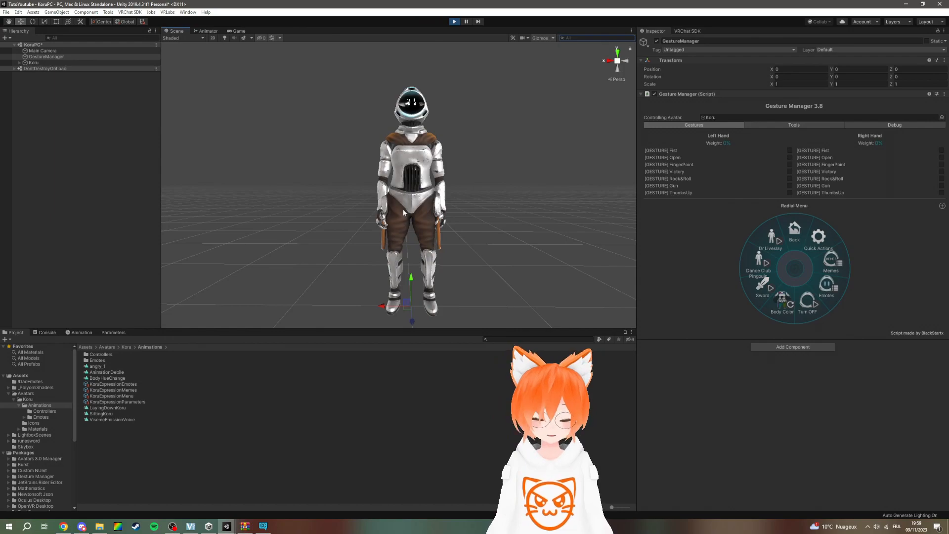
pyautogui.click(227, 527)
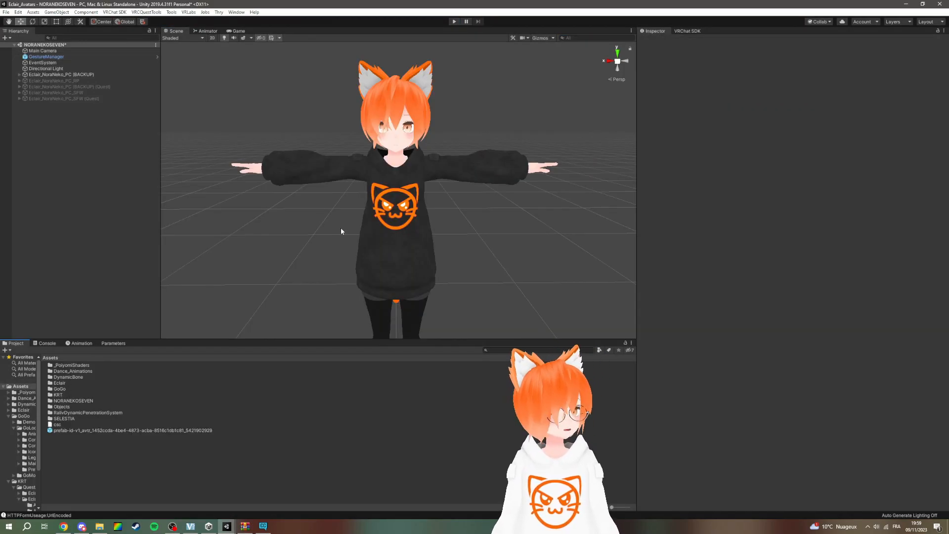
pyautogui.click(94, 75)
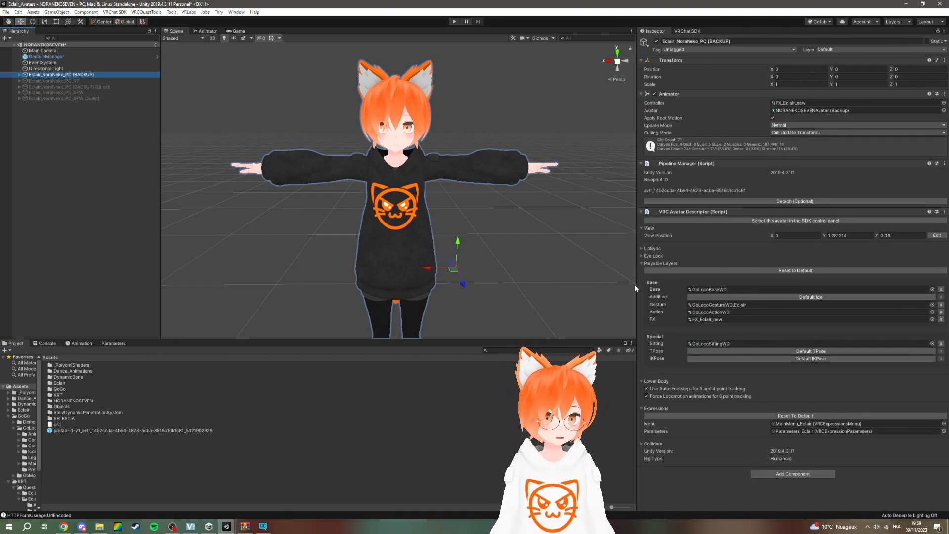
pyautogui.click(704, 312)
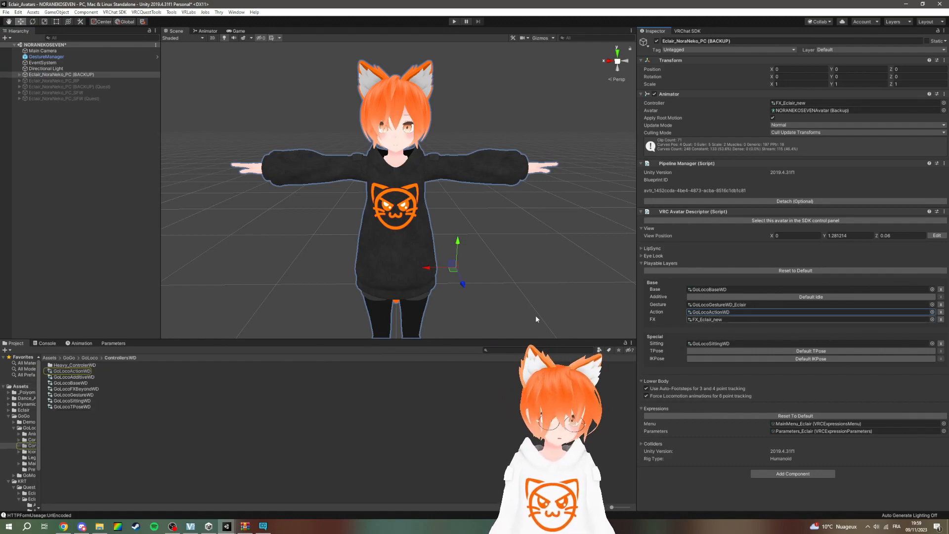
pyautogui.click(71, 373)
pyautogui.click(204, 30)
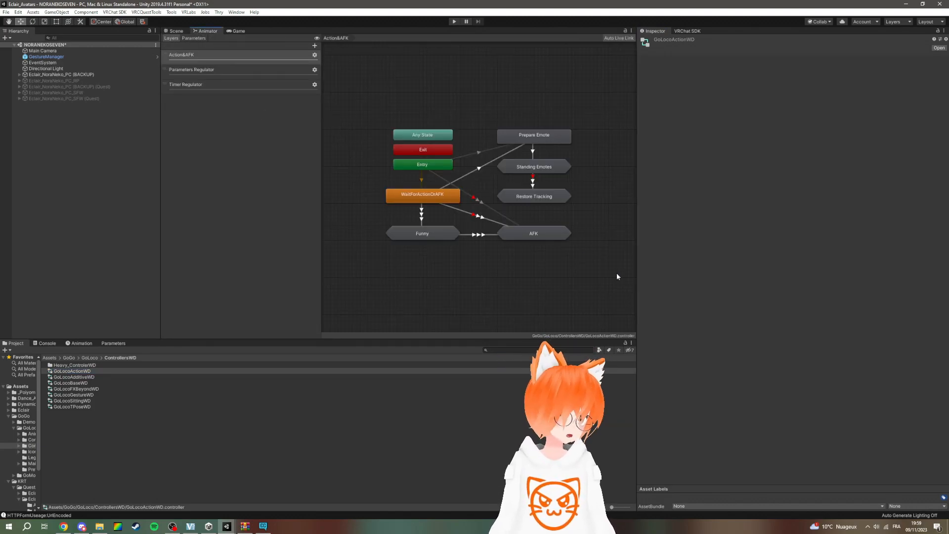
# - Examine the Standing Emotes sub-state machine of the Action&AFK layer, including its numbered emote groups and the 1-8 states
pyautogui.moveTo(587, 173); pyautogui.dragTo(570, 178, button='middle')
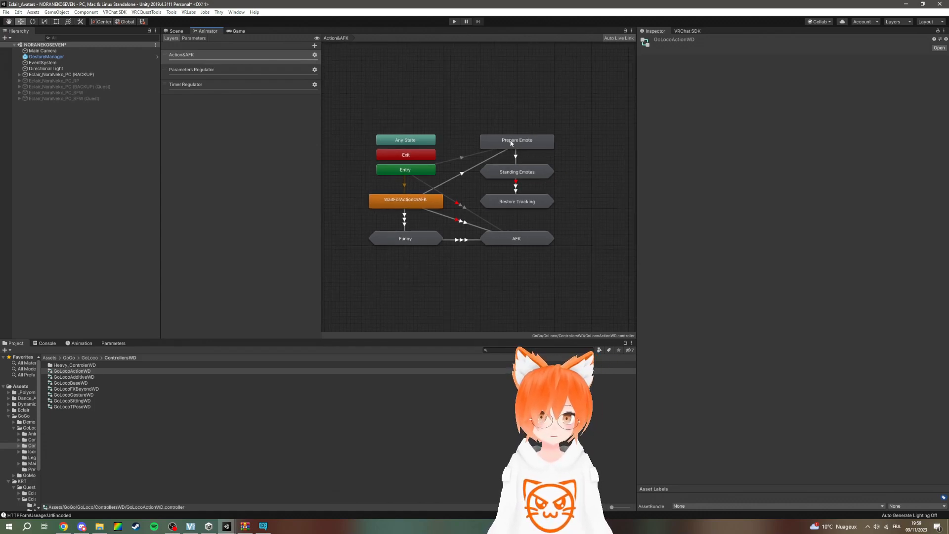
pyautogui.click(525, 170)
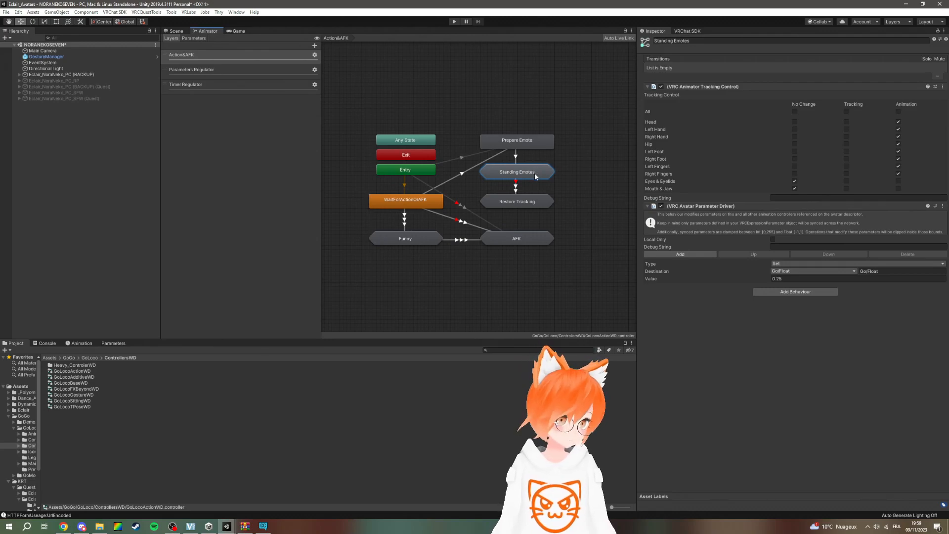
pyautogui.doubleClick(535, 173)
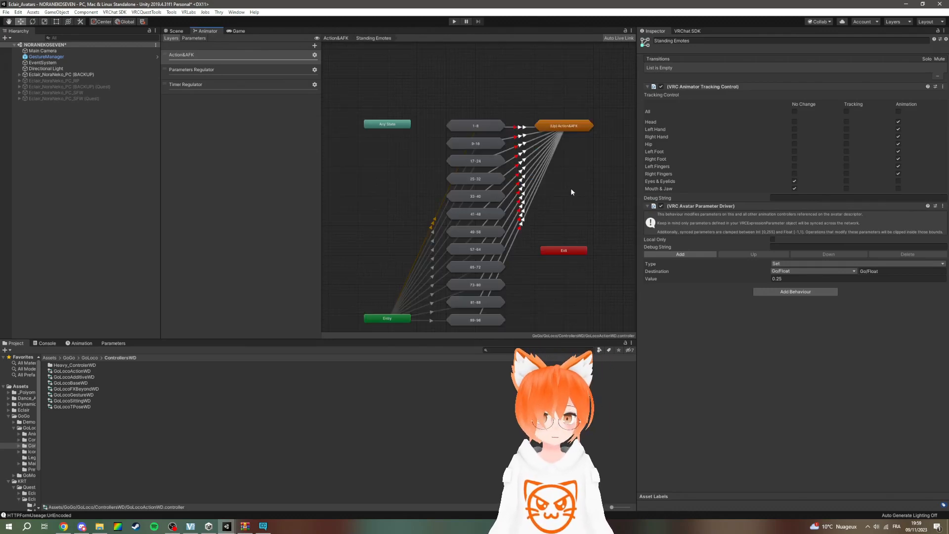
pyautogui.scroll(-1, 570, 188)
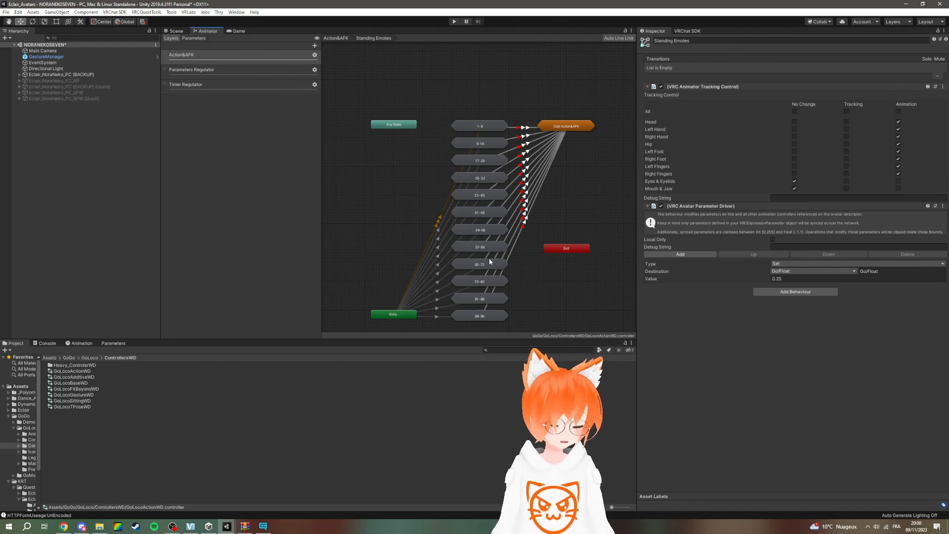
pyautogui.scroll(2, 554, 200)
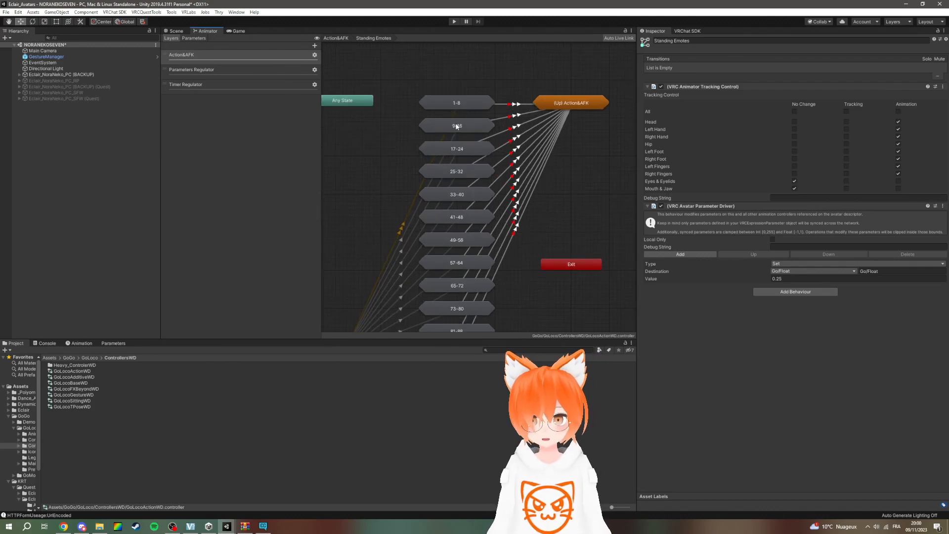
pyautogui.doubleClick(454, 110)
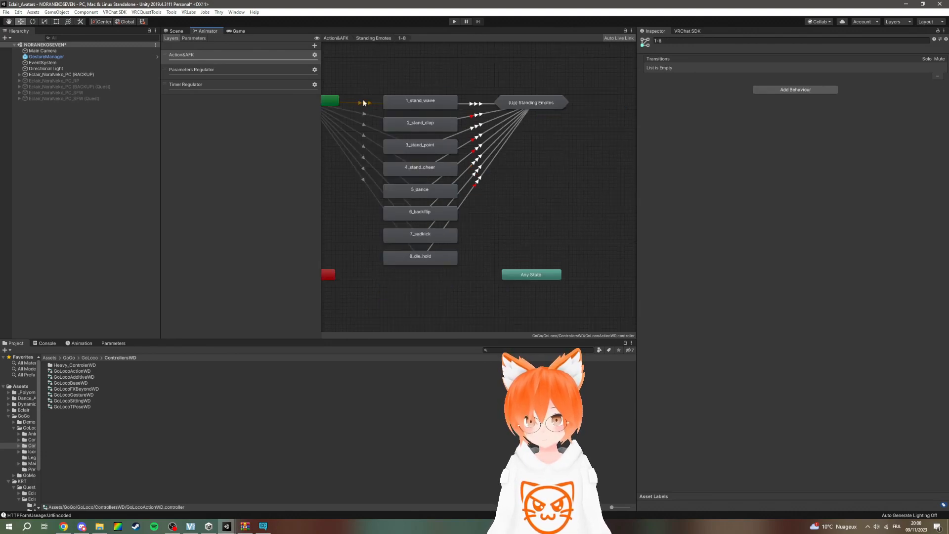
pyautogui.doubleClick(558, 114)
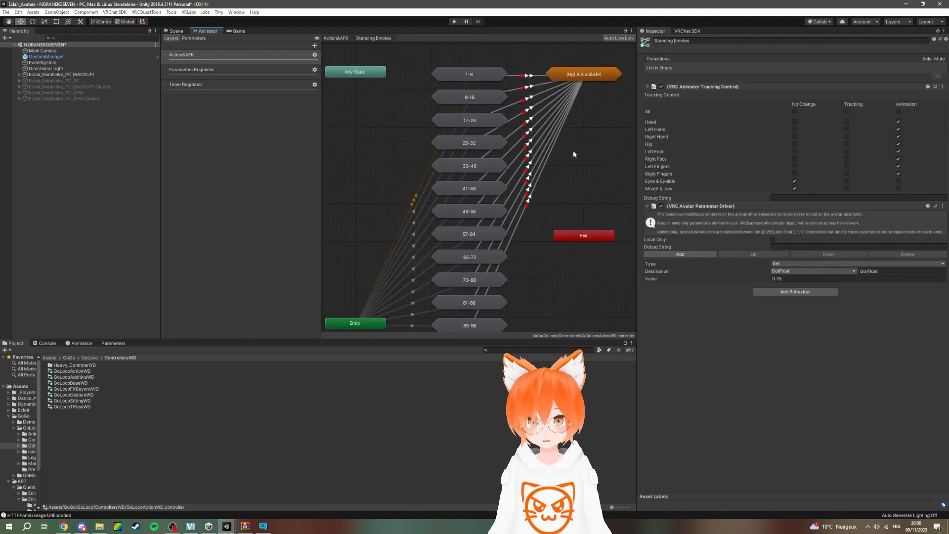
pyautogui.moveTo(571, 155); pyautogui.dragTo(588, 129, button='middle')
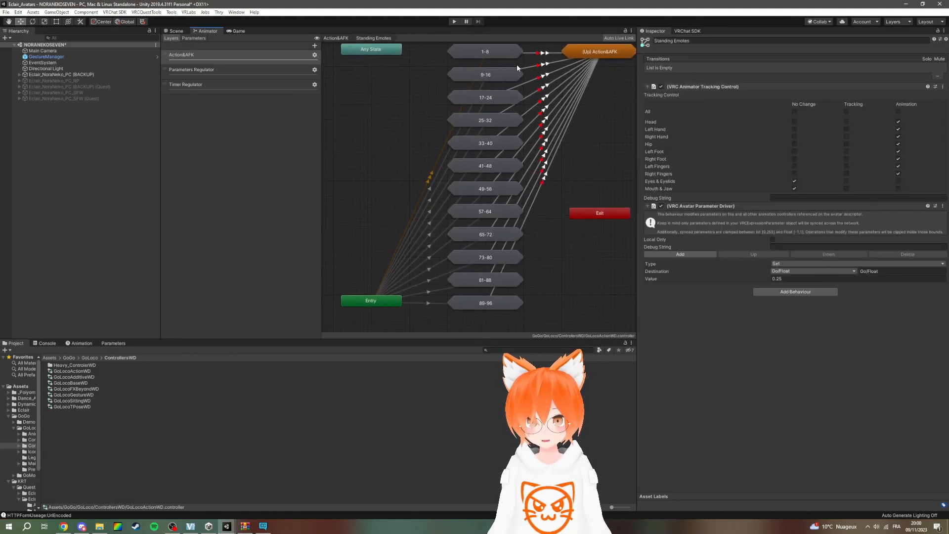
# - Inspect the motions of states 9 to 15 in the 9-16 group and locate state 12's animation clip in the project
pyautogui.doubleClick(480, 79)
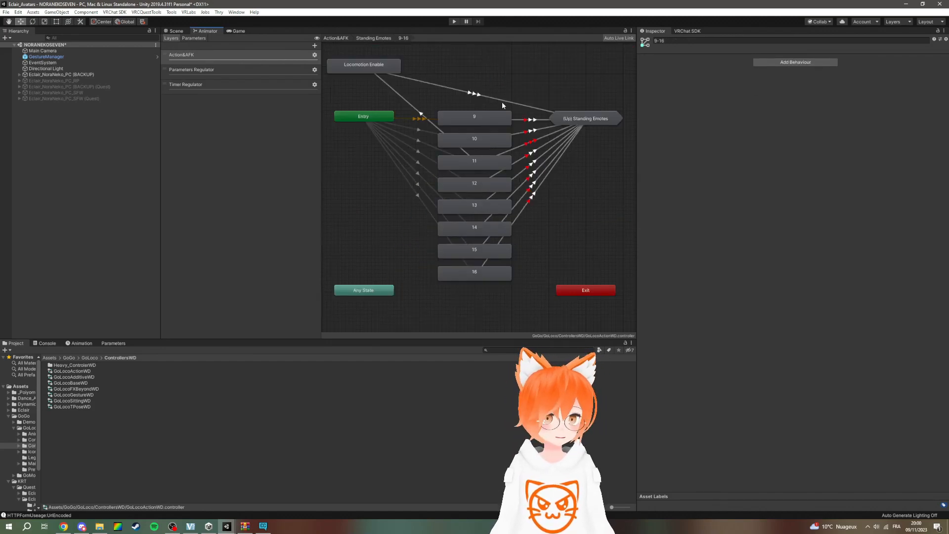
pyautogui.click(494, 122)
pyautogui.click(493, 139)
pyautogui.click(497, 123)
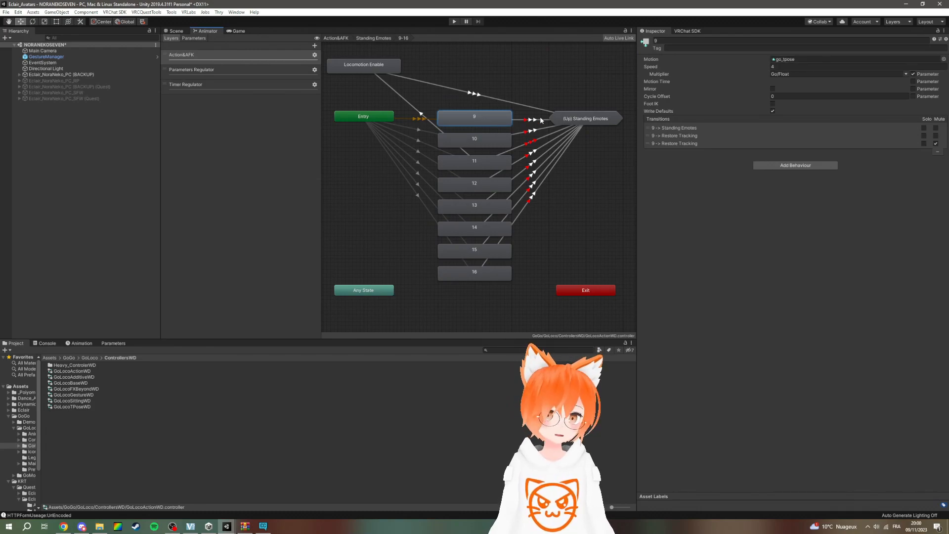
pyautogui.click(482, 161)
pyautogui.click(484, 187)
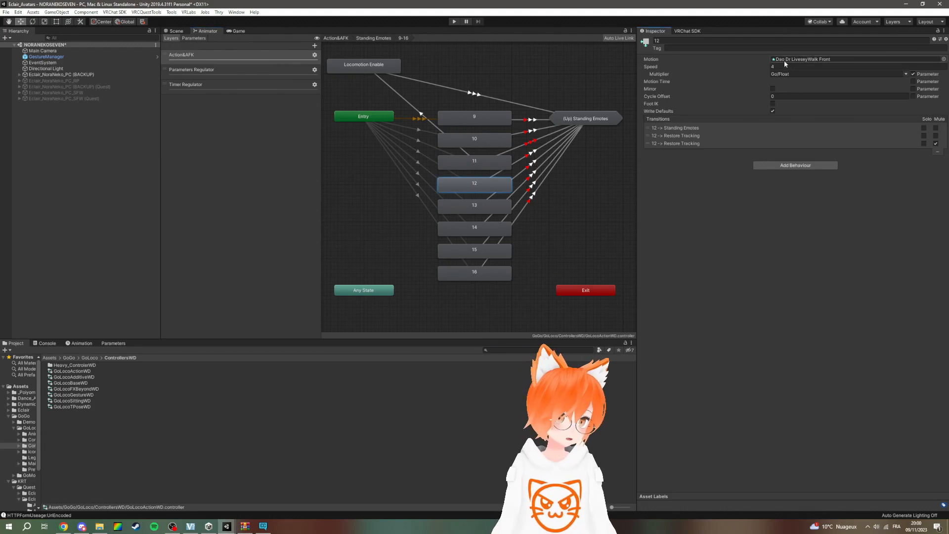
pyautogui.click(800, 59)
pyautogui.click(482, 205)
pyautogui.click(482, 228)
pyautogui.click(483, 249)
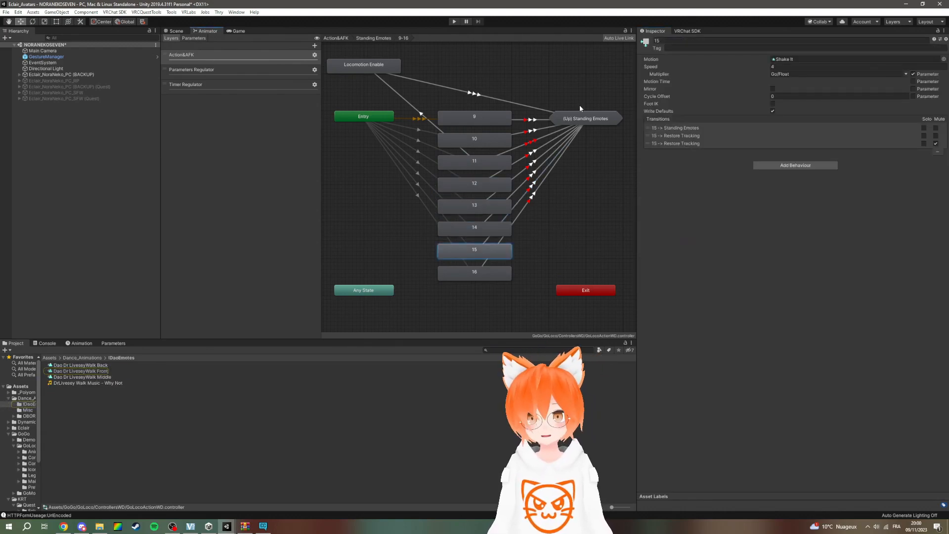
# - Assign the Dao Dr LiveseyWalk Front clip as the motion of state 25 in the 25-32 standing emotes group
pyautogui.doubleClick(579, 120)
pyautogui.doubleClick(482, 117)
pyautogui.click(482, 97)
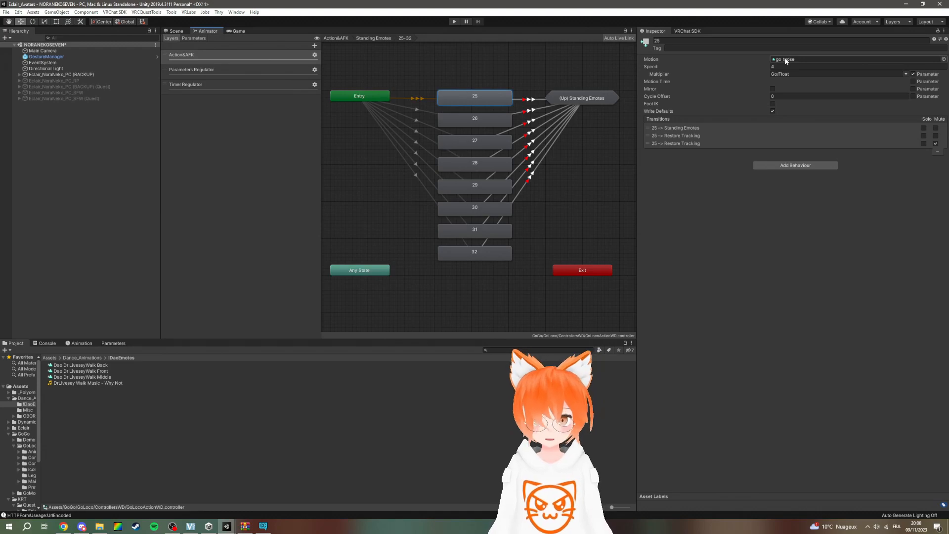
pyautogui.moveTo(81, 371); pyautogui.dragTo(790, 59)
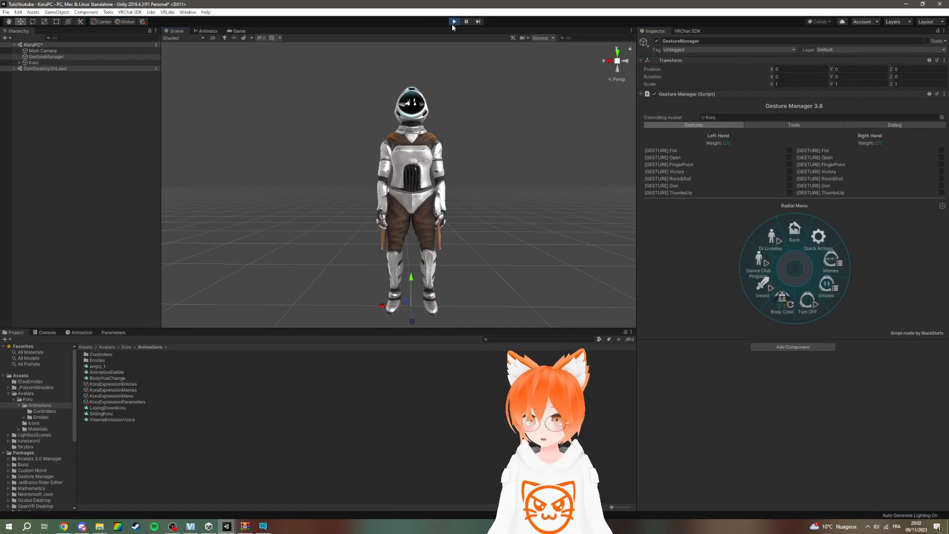
# - Stop Play mode in the KoruPC scene, and build and publish the Koru avatar for Windows with the VRChat SDK
pyautogui.click(454, 21)
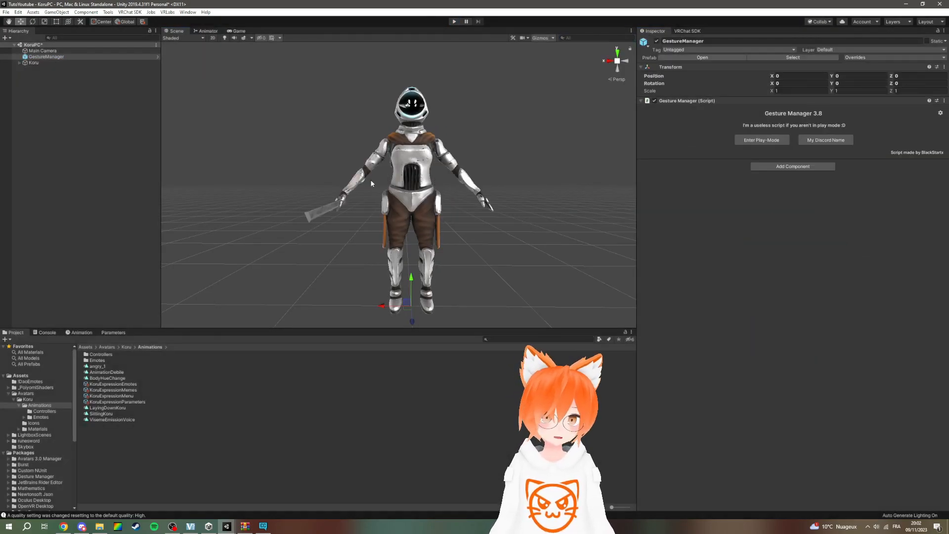
pyautogui.click(693, 31)
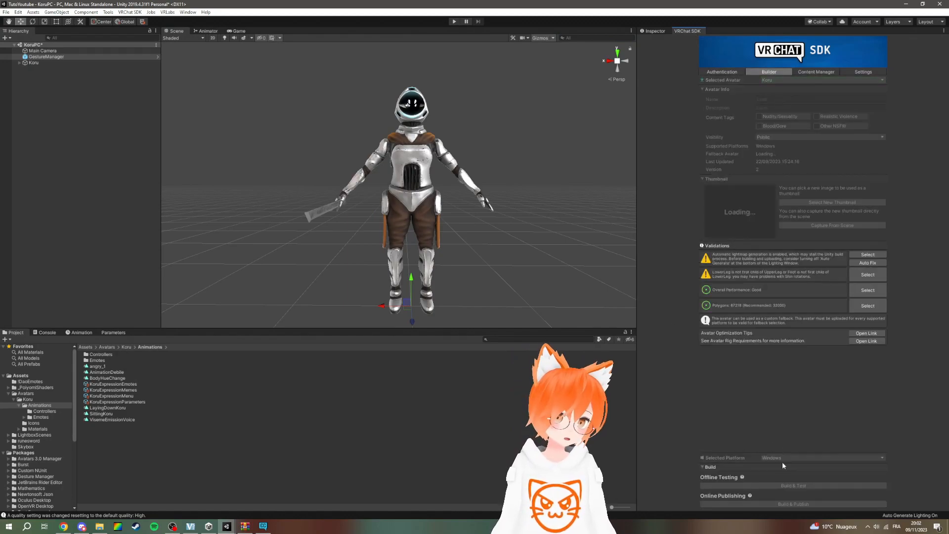
pyautogui.click(39, 63)
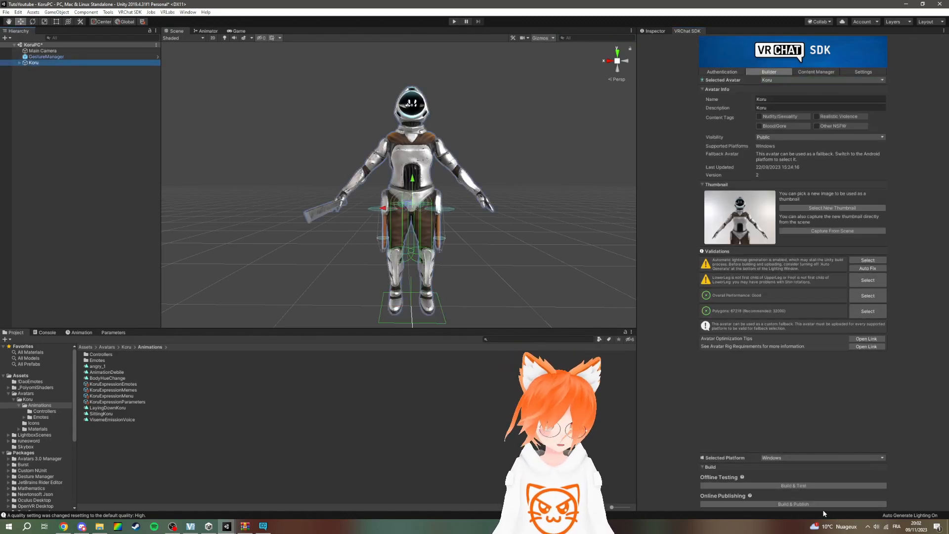
pyautogui.click(795, 504)
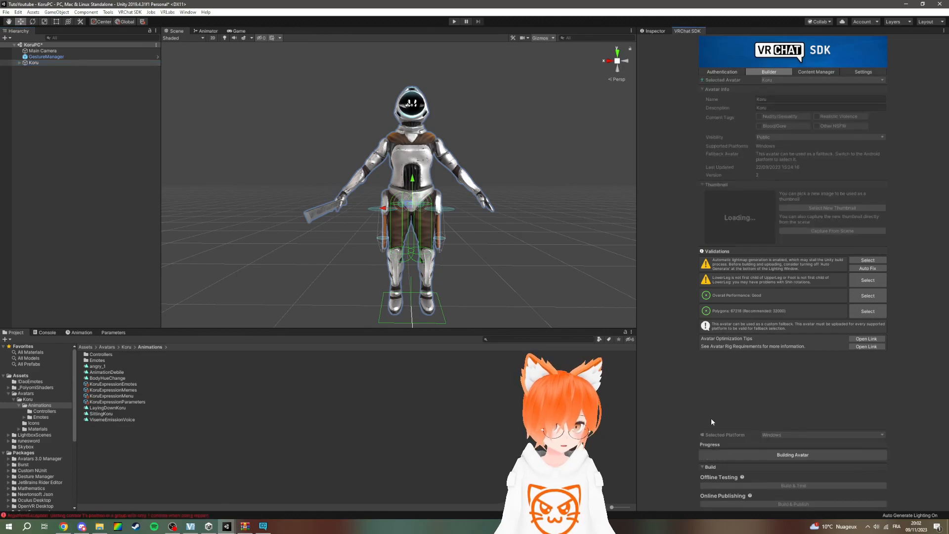
# - Launch VRChat and test the Dr Liveslay emote on the Koru avatar from the in-game expressions menu
pyautogui.click(868, 527)
pyautogui.rightClick(860, 482)
pyautogui.click(747, 335)
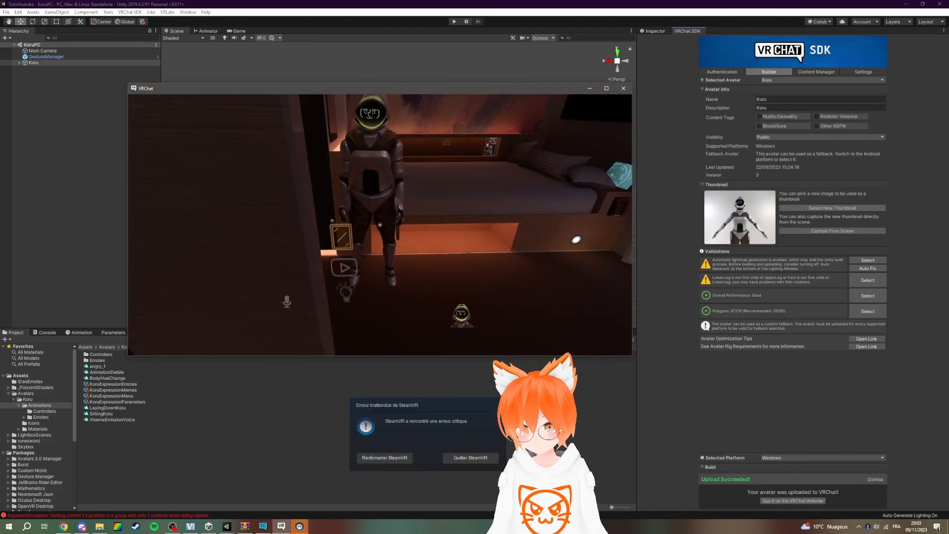
pyautogui.press('r')
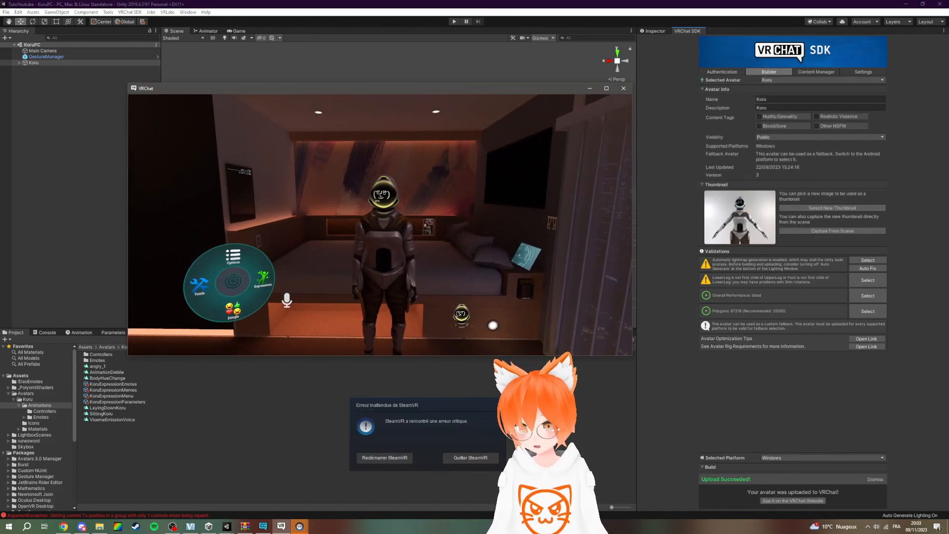
pyautogui.click(219, 282)
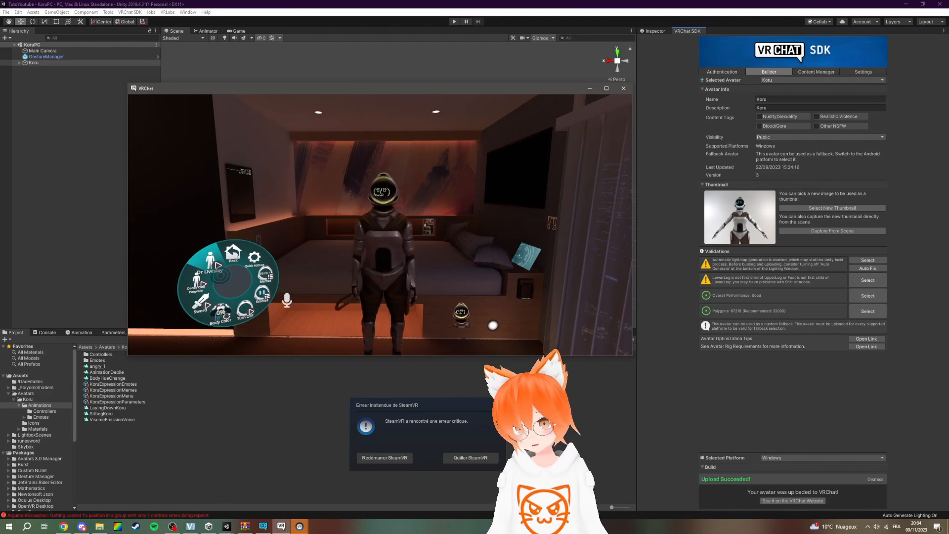
pyautogui.click(223, 274)
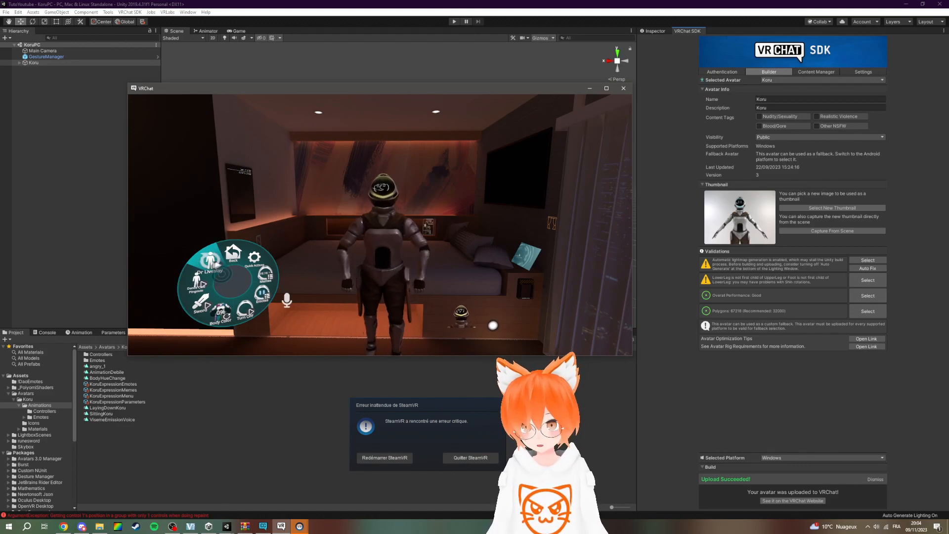
pyautogui.press('r')
pyautogui.press('w')
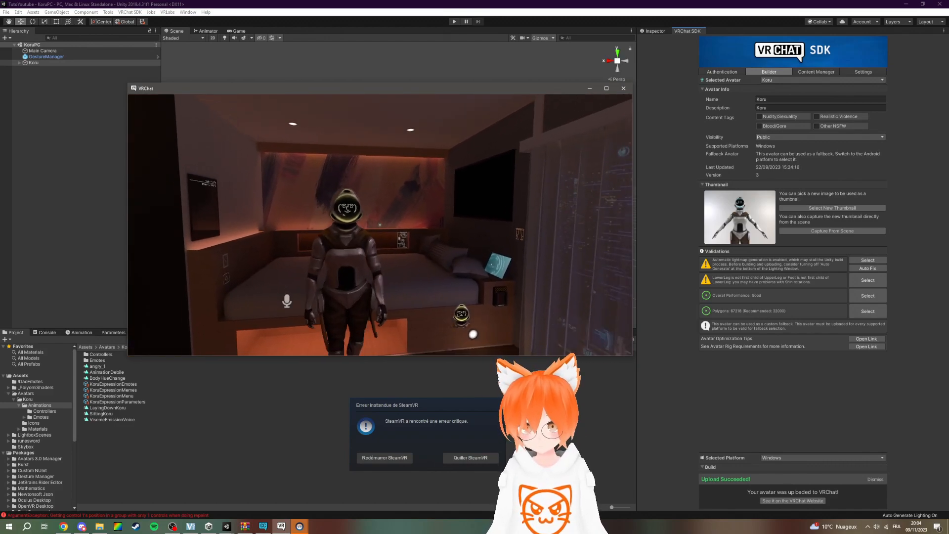
pyautogui.click(303, 475)
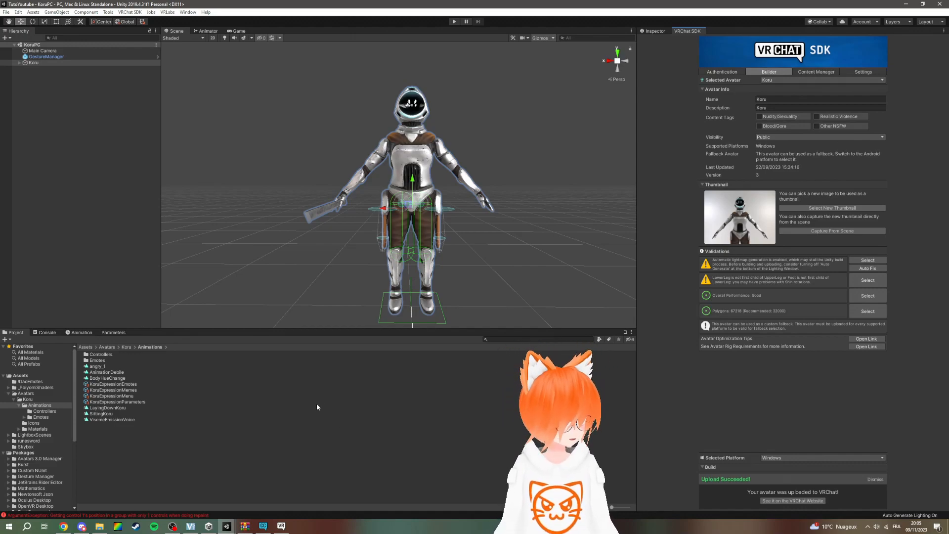
# - Create an empty GameObject as a direct child of the Koru avatar
pyautogui.click(29, 62)
pyautogui.click(20, 62)
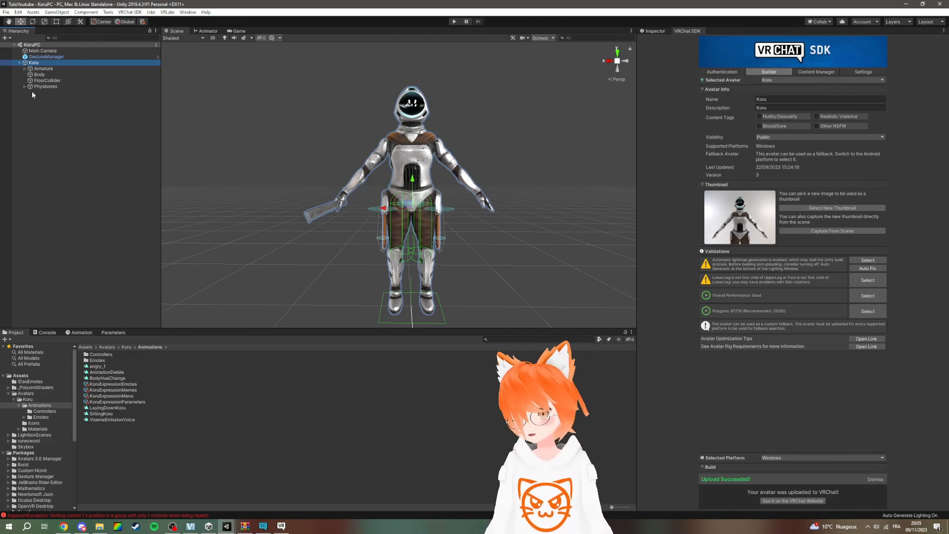
pyautogui.rightClick(39, 64)
pyautogui.press('Escape')
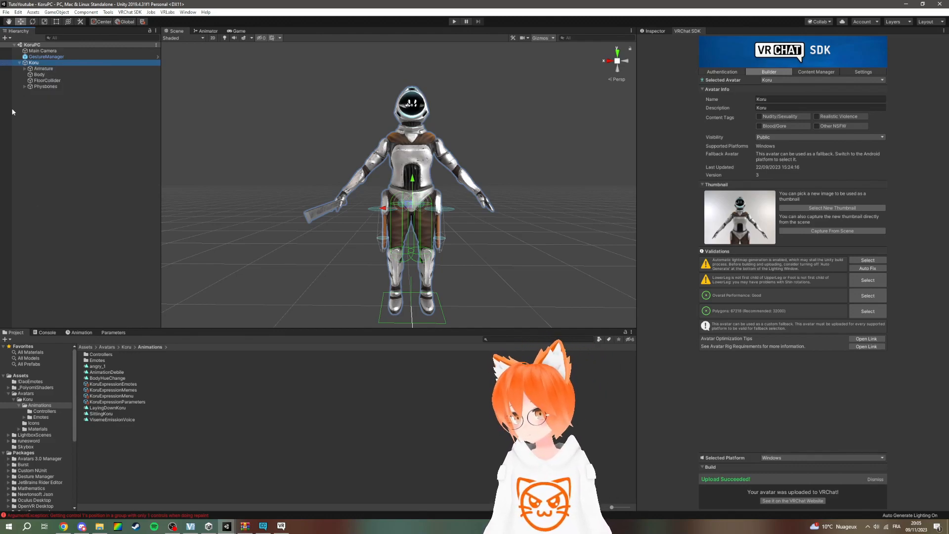
pyautogui.rightClick(33, 64)
pyautogui.press('Escape')
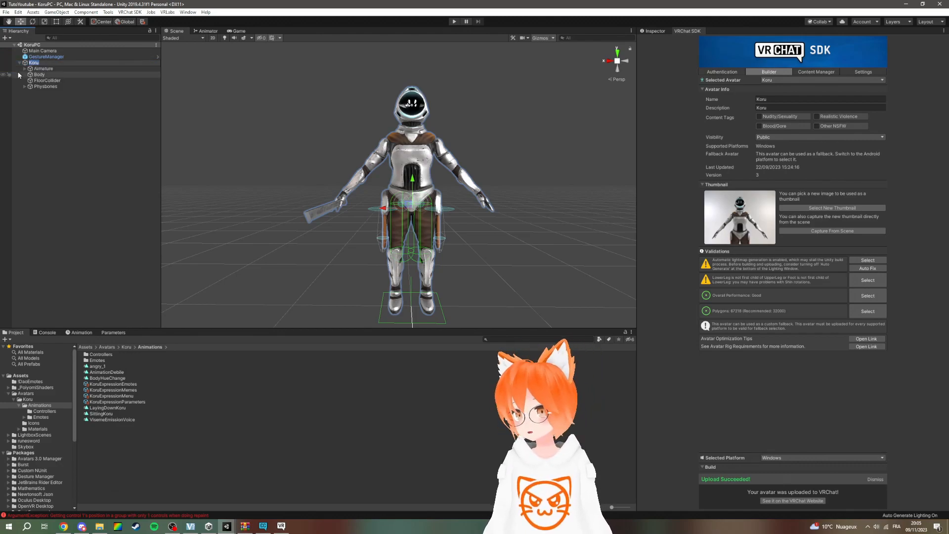
pyautogui.rightClick(26, 67)
pyautogui.click(42, 137)
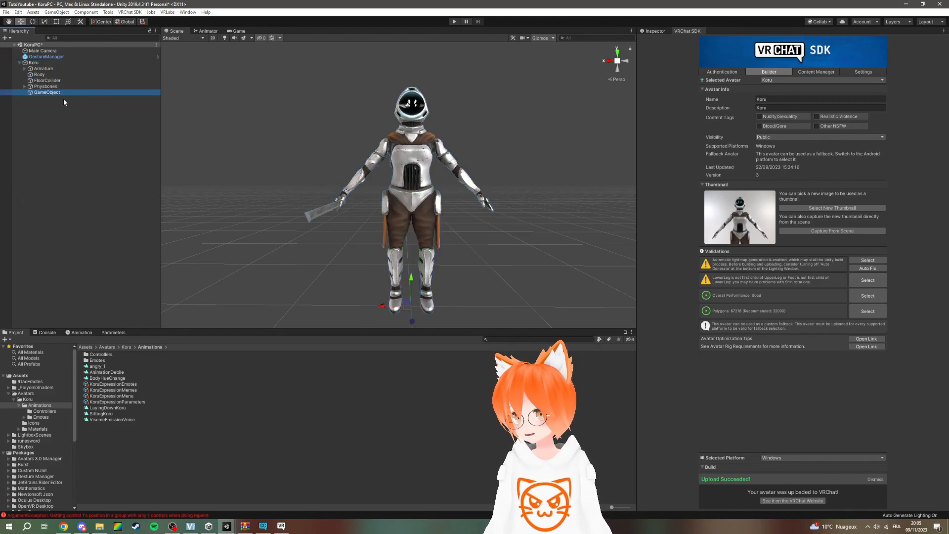
# - Rename the empty GameObject under the Koru avatar as Audio
pyautogui.click(36, 62)
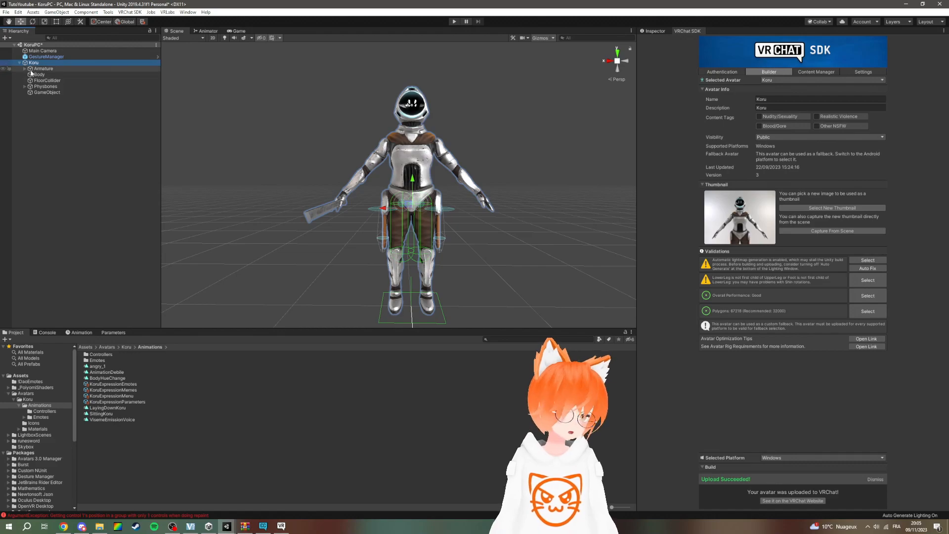
pyautogui.rightClick(43, 92)
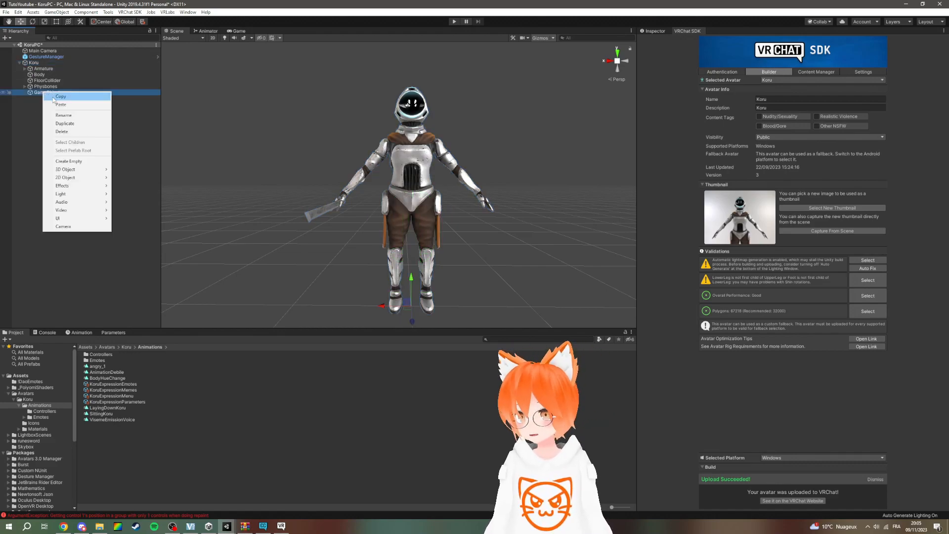
pyautogui.click(68, 115)
pyautogui.write('A')
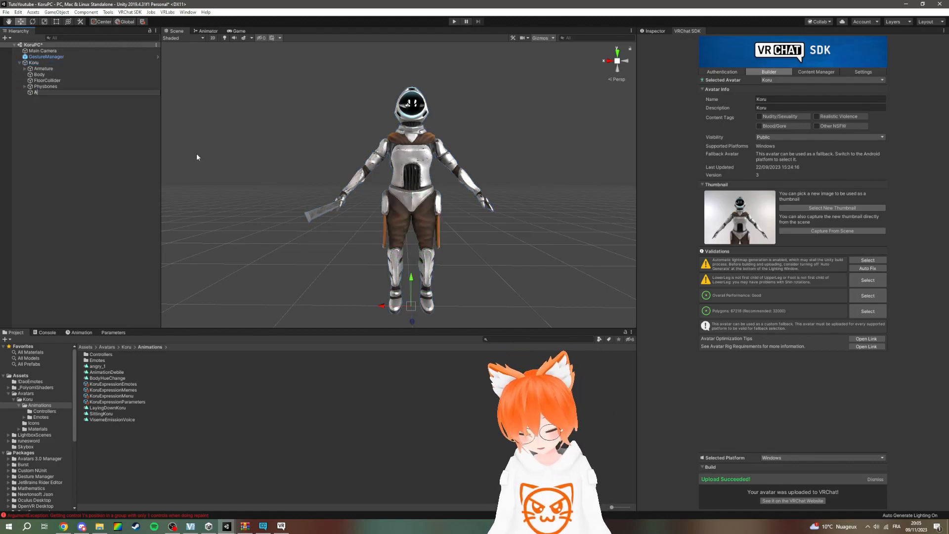
pyautogui.write('udio')
pyautogui.press('Return')
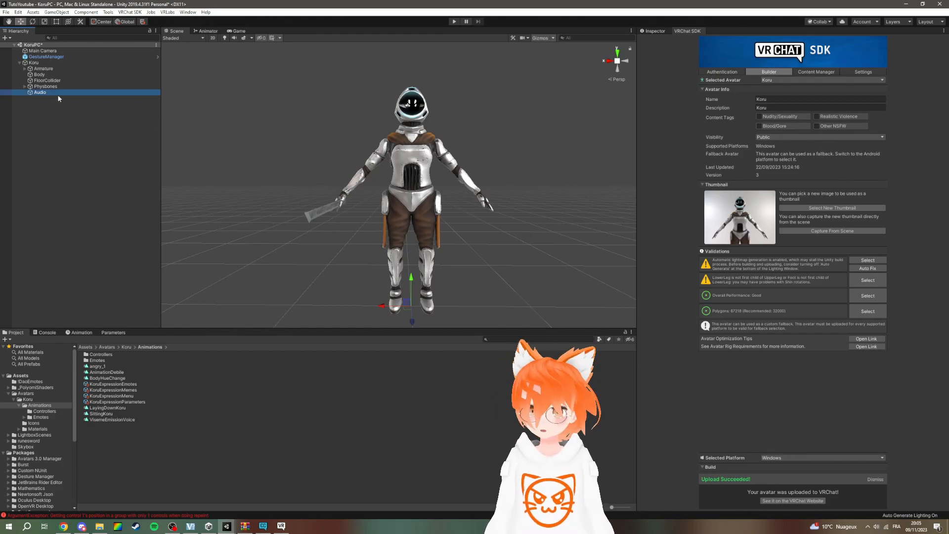
# - Add an Audio Source as a child of the Audio object and raise it to a Y position of about 1.107
pyautogui.rightClick(41, 93)
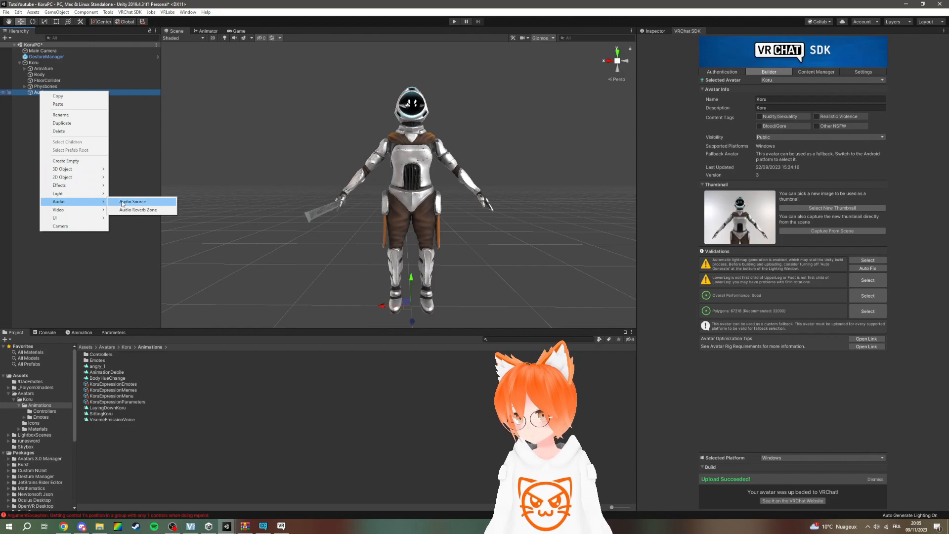
pyautogui.click(123, 202)
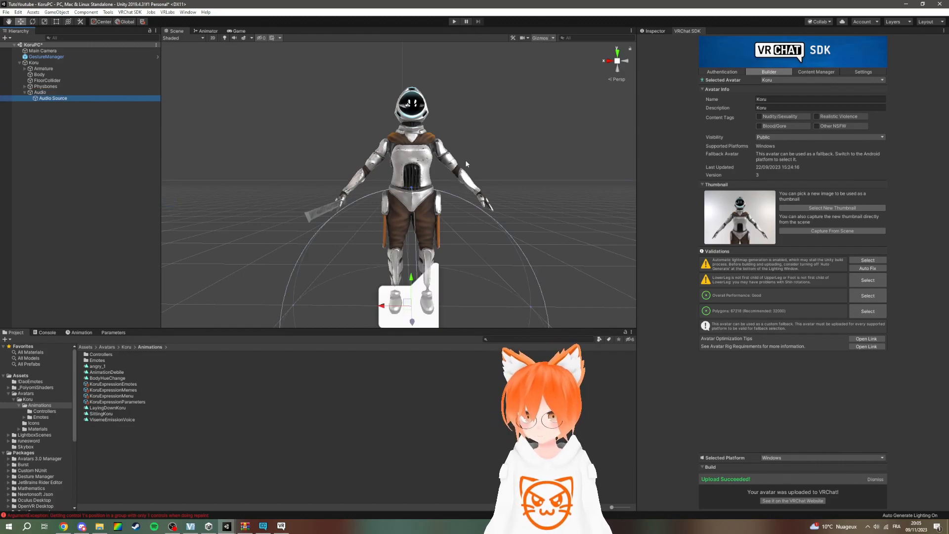
pyautogui.moveTo(463, 168)
pyautogui.mouseDown(button='right')
pyautogui.moveTo(485, 176)
pyautogui.moveTo(469, 163)
pyautogui.mouseUp(button='right')
pyautogui.moveTo(394, 232); pyautogui.dragTo(532, 96)
pyautogui.moveTo(532, 97); pyautogui.dragTo(561, 92, button='right')
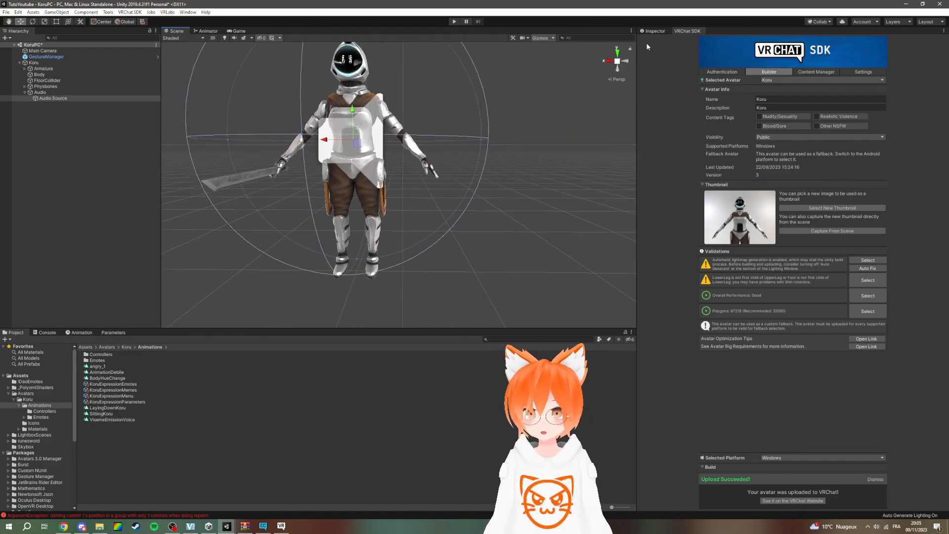
# - Examine the Audio and Audio Source objects' properties and the source's placement around the avatar
pyautogui.click(654, 32)
pyautogui.moveTo(549, 186)
pyautogui.mouseDown(button='right')
pyautogui.moveTo(596, 173)
pyautogui.moveTo(521, 205)
pyautogui.moveTo(541, 198)
pyautogui.mouseUp(button='right')
pyautogui.press('s')
pyautogui.press('w')
pyautogui.press('a')
pyautogui.rightClick(56, 94)
pyautogui.doubleClick(47, 94)
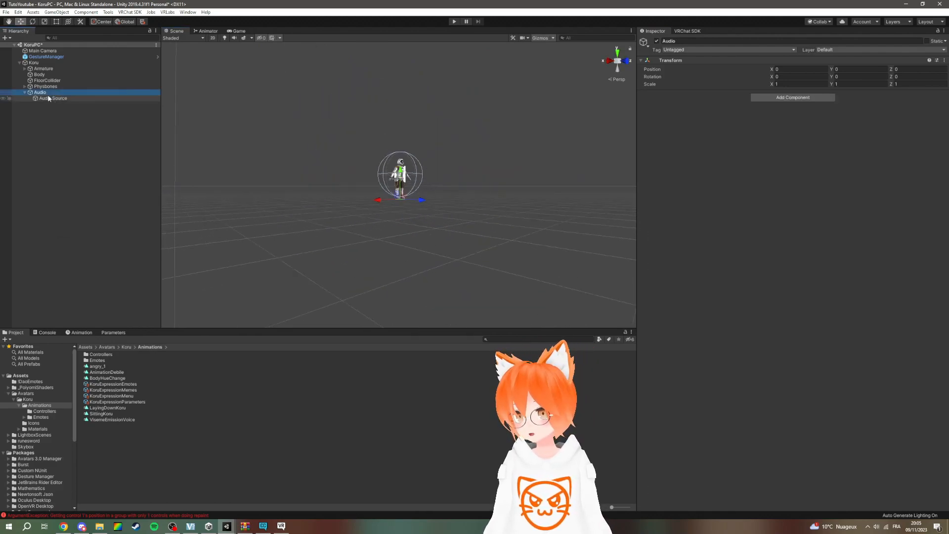
pyautogui.click(53, 98)
pyautogui.press('w')
pyautogui.moveTo(440, 130)
pyautogui.mouseDown(button='right')
pyautogui.moveTo(443, 114)
pyautogui.moveTo(432, 140)
pyautogui.mouseUp(button='right')
pyautogui.scroll(2, 443, 114)
pyautogui.press('f')
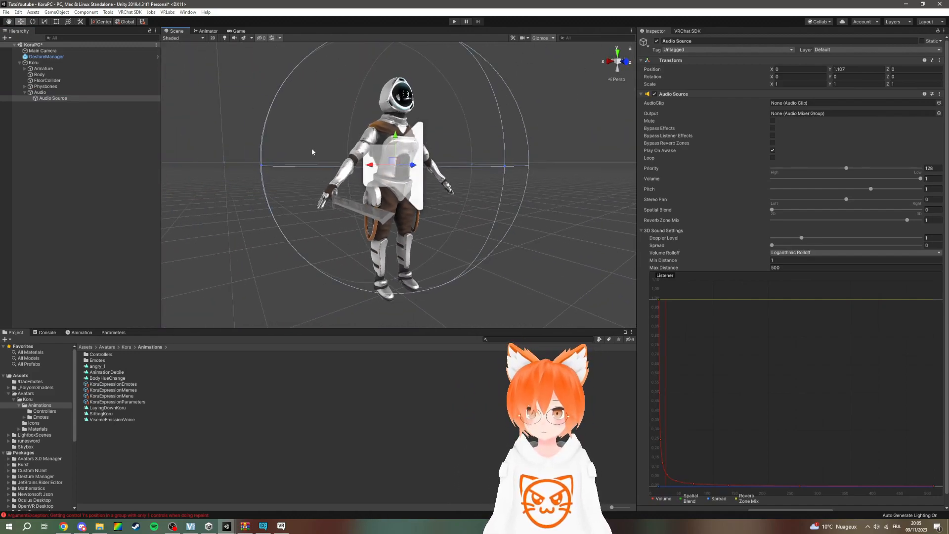
# - Rename the Audio Source child object as AudioDrLiveslay
pyautogui.rightClick(44, 98)
pyautogui.click(71, 124)
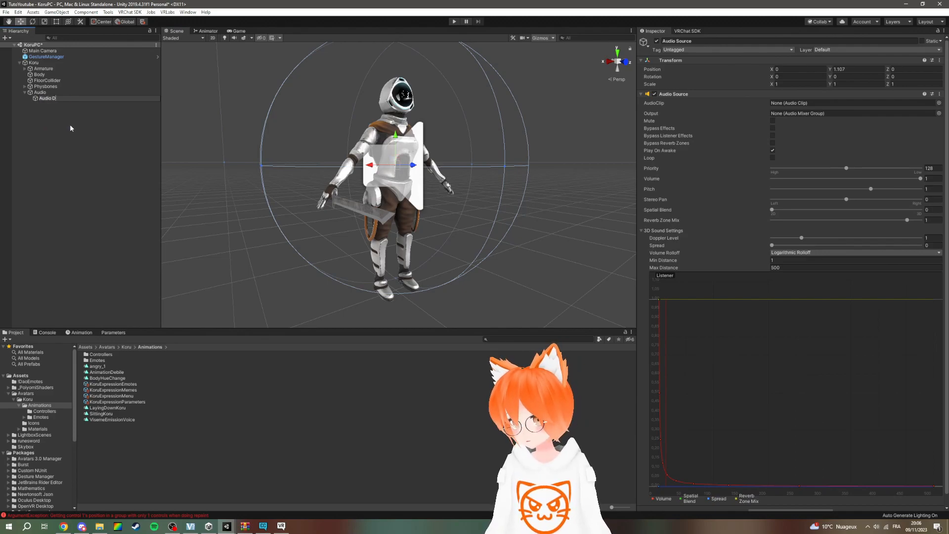
pyautogui.write('AudioDrLiveslay')
pyautogui.press('Return')
pyautogui.click(84, 141)
pyautogui.click(73, 98)
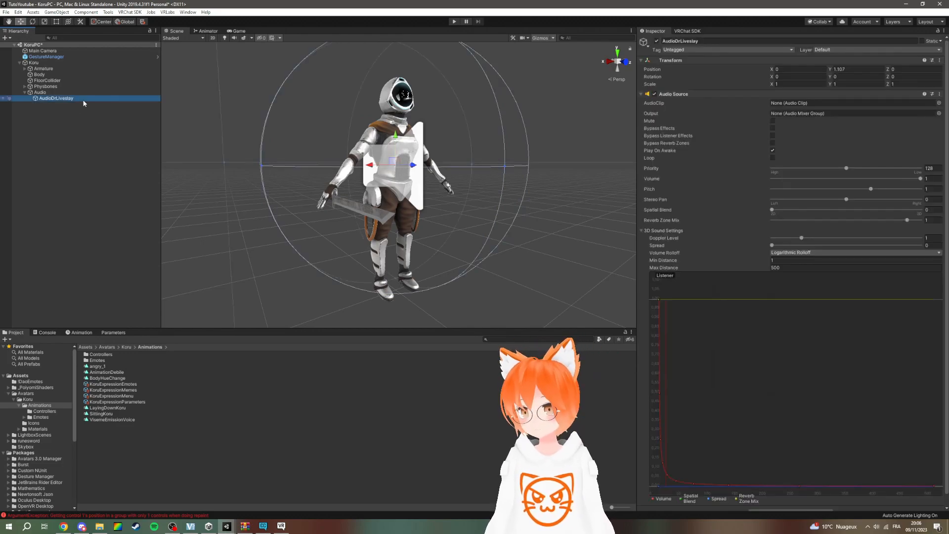
# - Assign the DrLivesey Walk Music - Why Not track from the !DaoEmotes folder as AudioDrLiveslay's audio clip, with Loop enabled
pyautogui.click(30, 381)
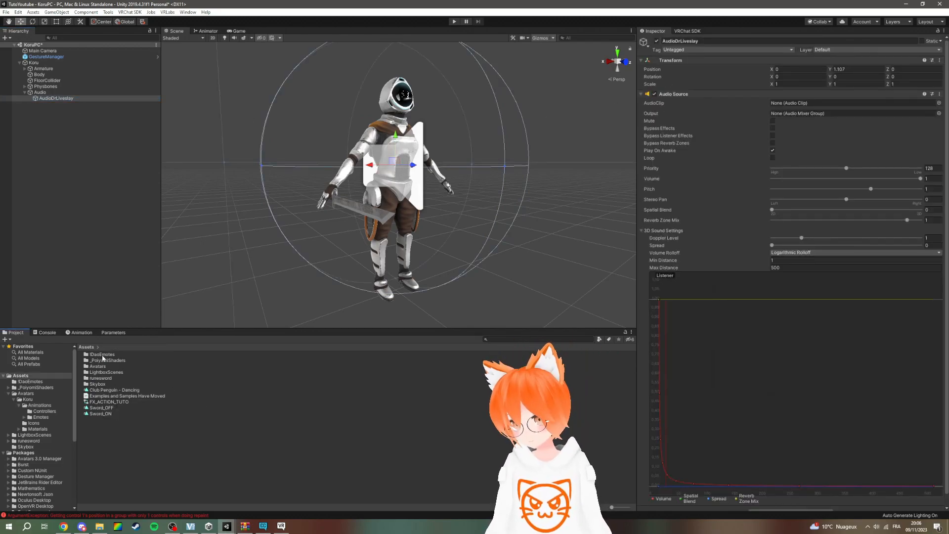
pyautogui.click(56, 99)
pyautogui.moveTo(124, 371); pyautogui.dragTo(793, 104)
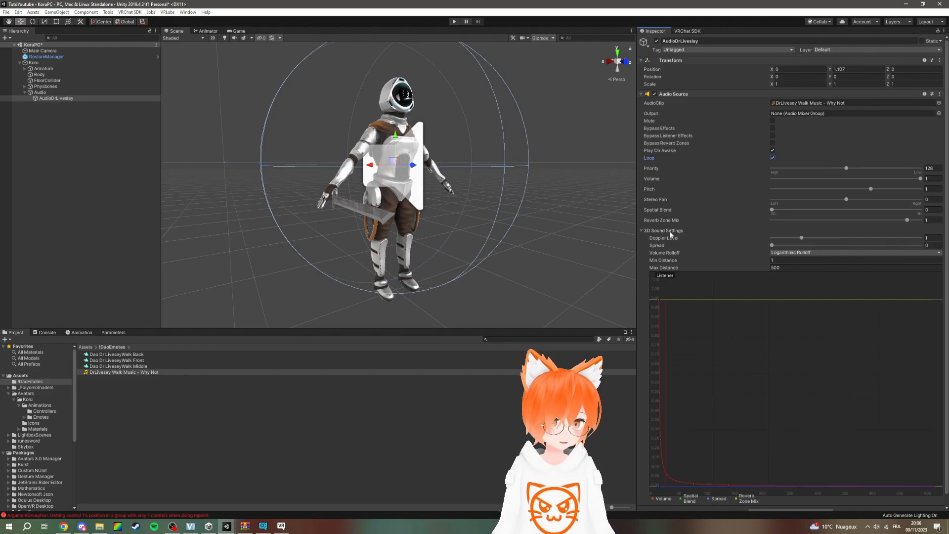
# - Set AudioDrLiveslay's volume rolloff to Linear Rolloff with a max distance of 20, and check its range in the scene
pyautogui.click(786, 253)
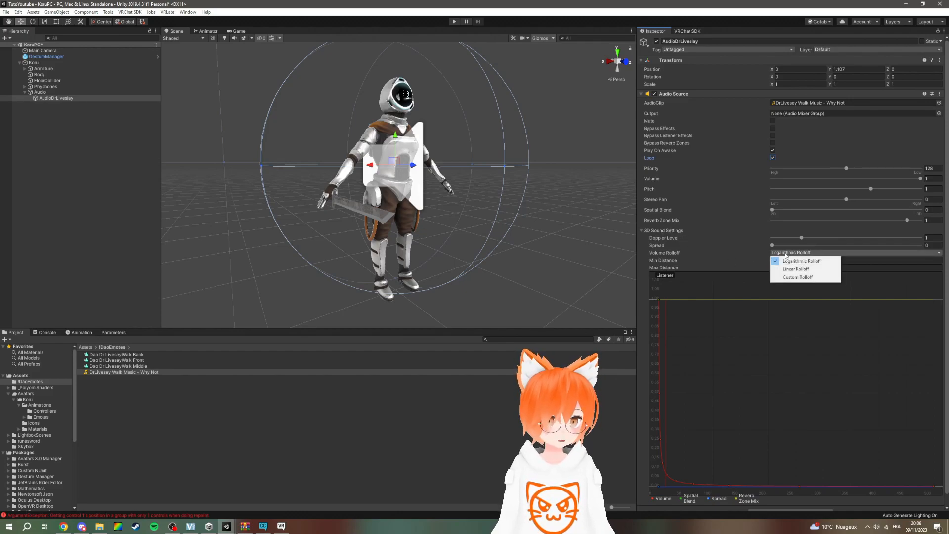
pyautogui.click(796, 269)
pyautogui.click(788, 252)
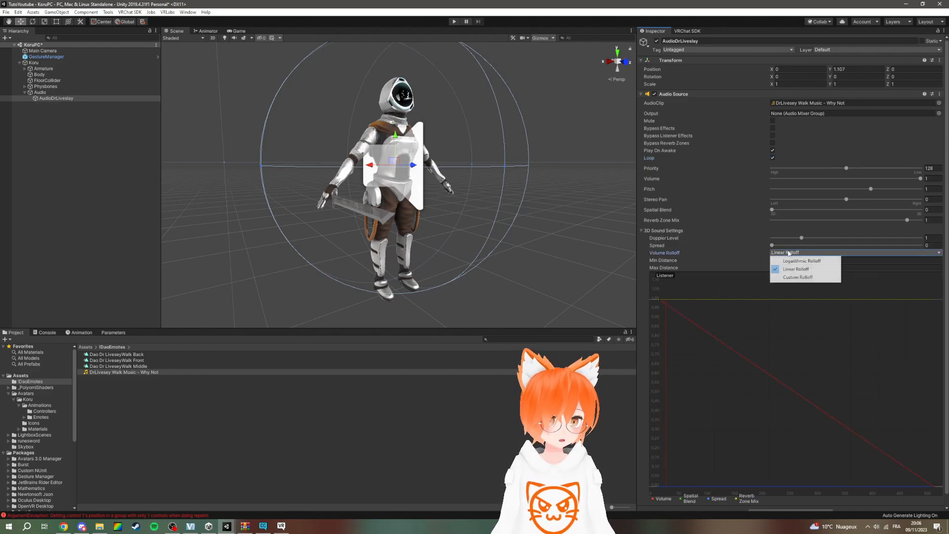
pyautogui.click(788, 269)
pyautogui.click(787, 268)
pyautogui.write('20')
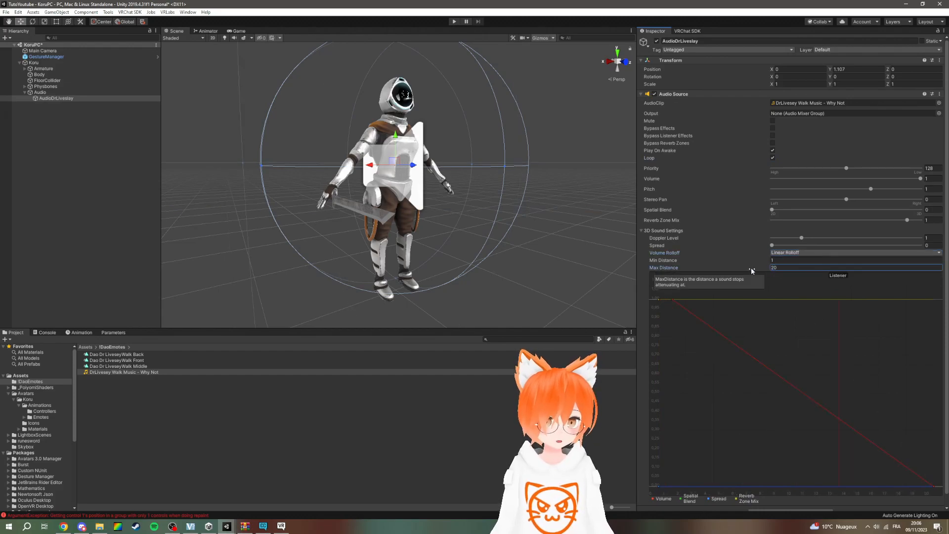
pyautogui.scroll(-20, 518, 185)
pyautogui.moveTo(421, 197); pyautogui.dragTo(436, 203, button='right')
pyautogui.click(418, 183)
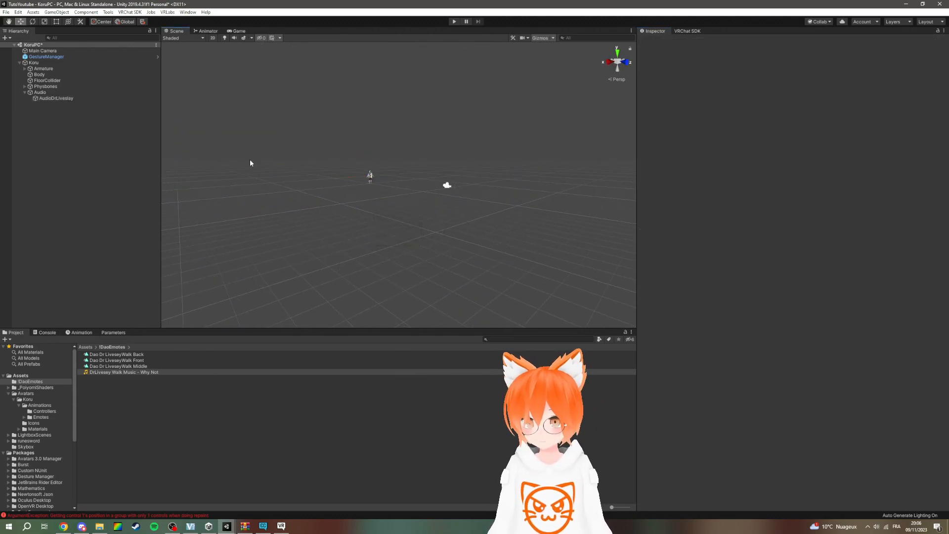
pyautogui.click(50, 98)
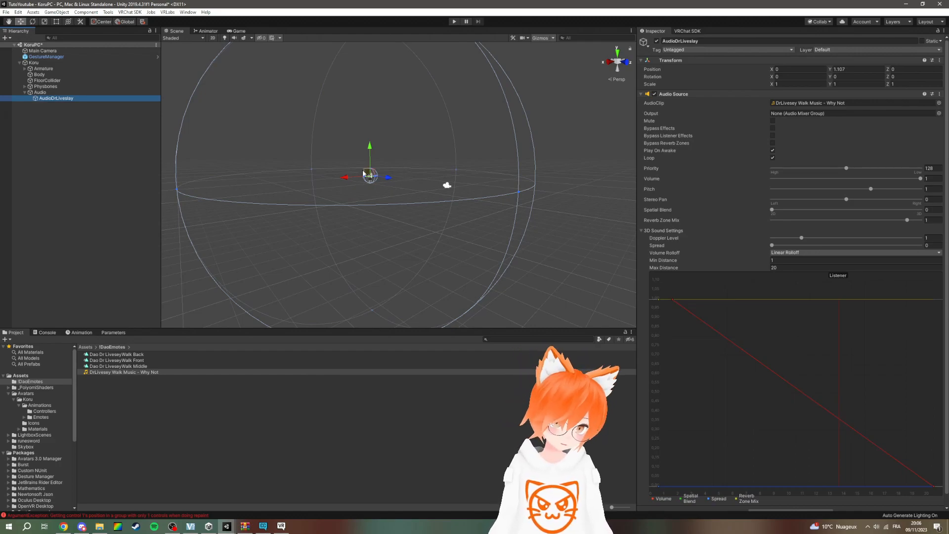
# - Set AudioDrLiveslay's max distance to 10 and check the sound range around the avatar
pyautogui.click(790, 268)
pyautogui.write('10')
pyautogui.moveTo(521, 223); pyautogui.dragTo(406, 220, button='right')
pyautogui.press('w')
pyautogui.scroll(5, 504, 207)
pyautogui.moveTo(588, 202); pyautogui.dragTo(445, 218, button='right')
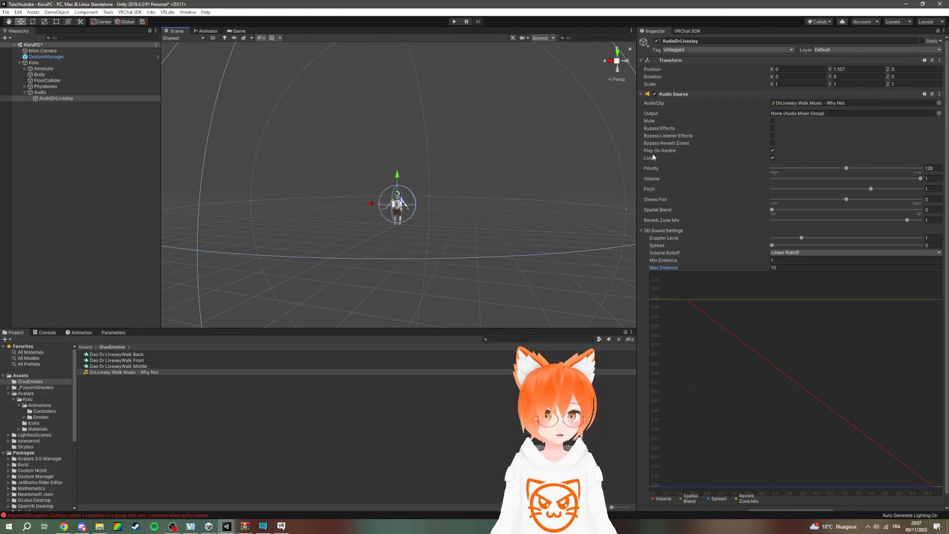
# - Save the KoruPC scene and deactivate the AudioDrLiveslay object
pyautogui.click(799, 103)
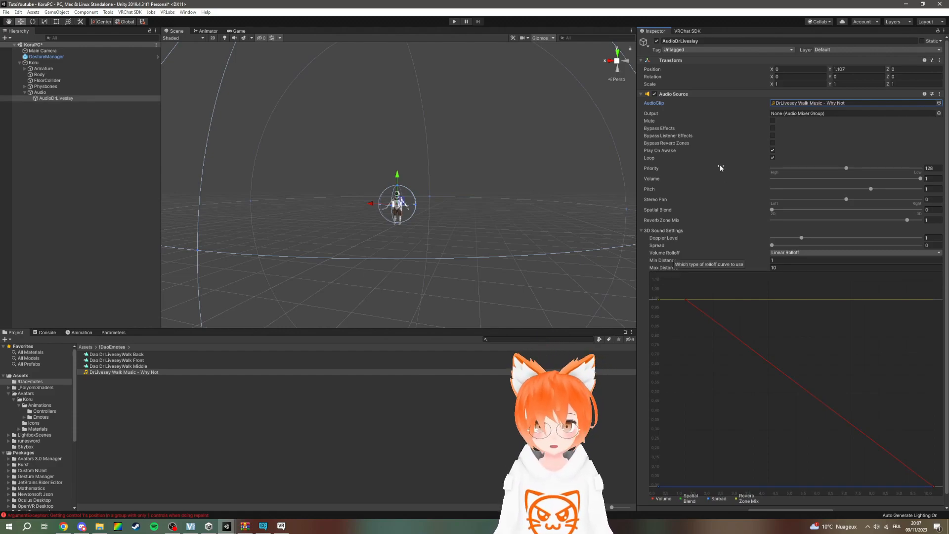
pyautogui.click(85, 224)
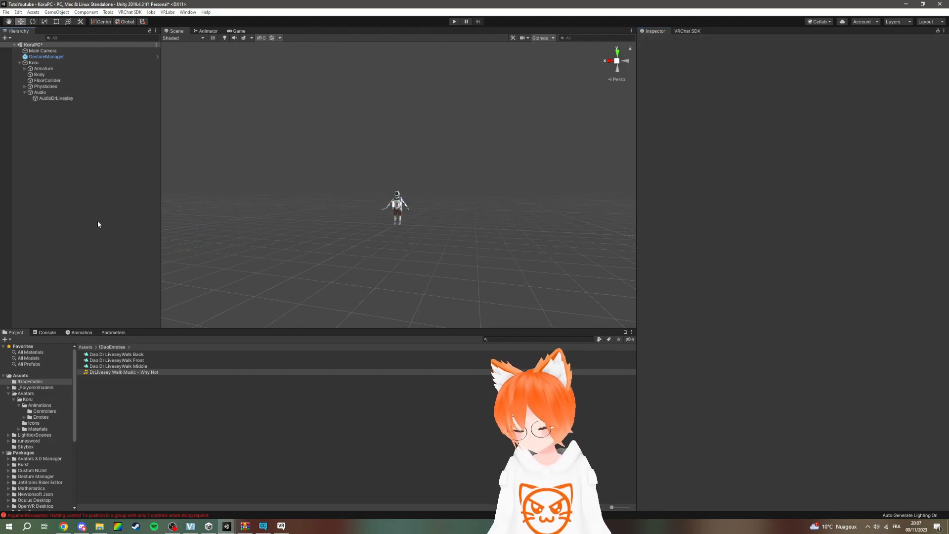
pyautogui.click(53, 99)
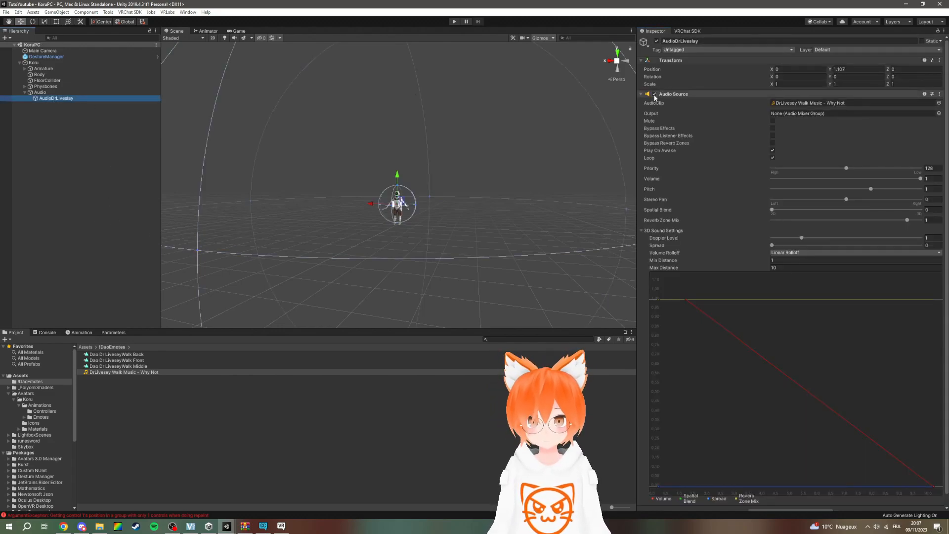
pyautogui.click(656, 41)
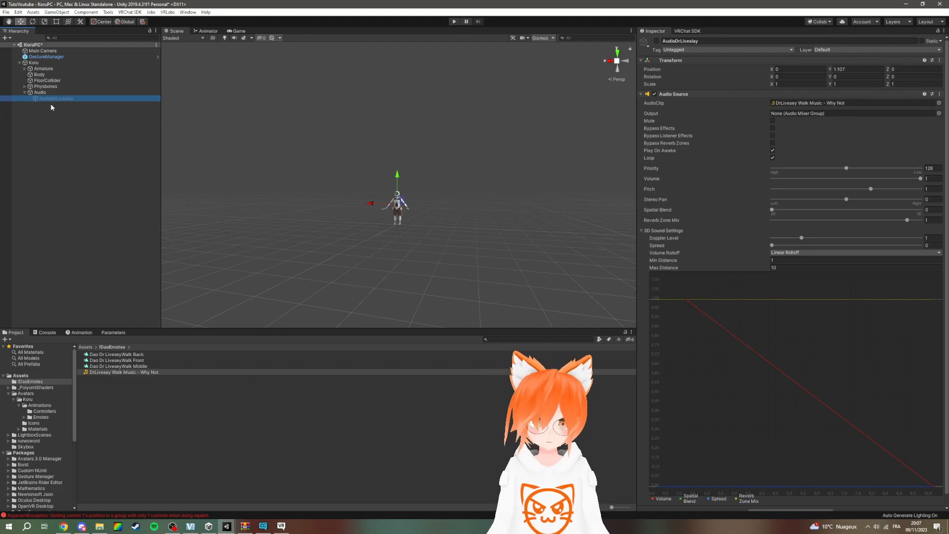
# - Assign FX_ACTION_TUTO from the Assets folder as the controller of the Koru avatar's Animator
pyautogui.click(208, 31)
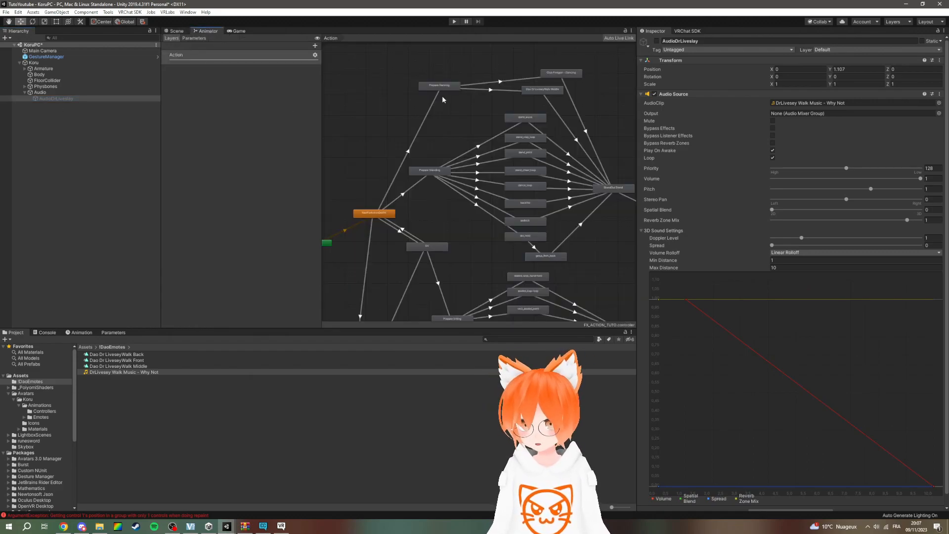
pyautogui.click(176, 31)
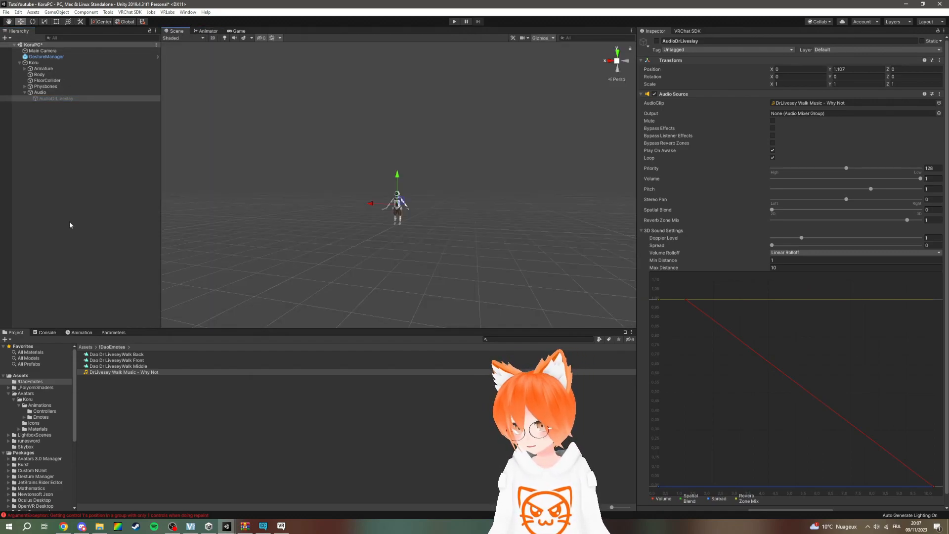
pyautogui.click(34, 62)
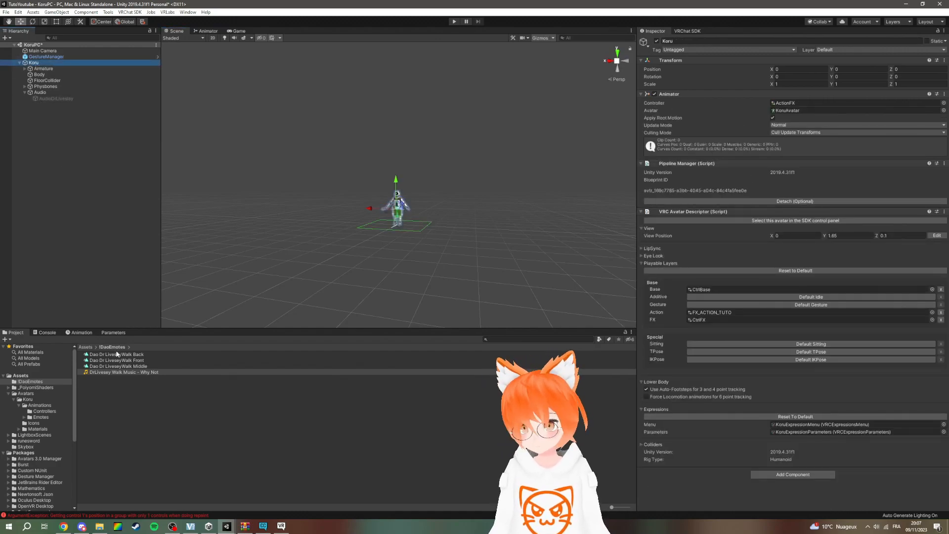
pyautogui.click(781, 102)
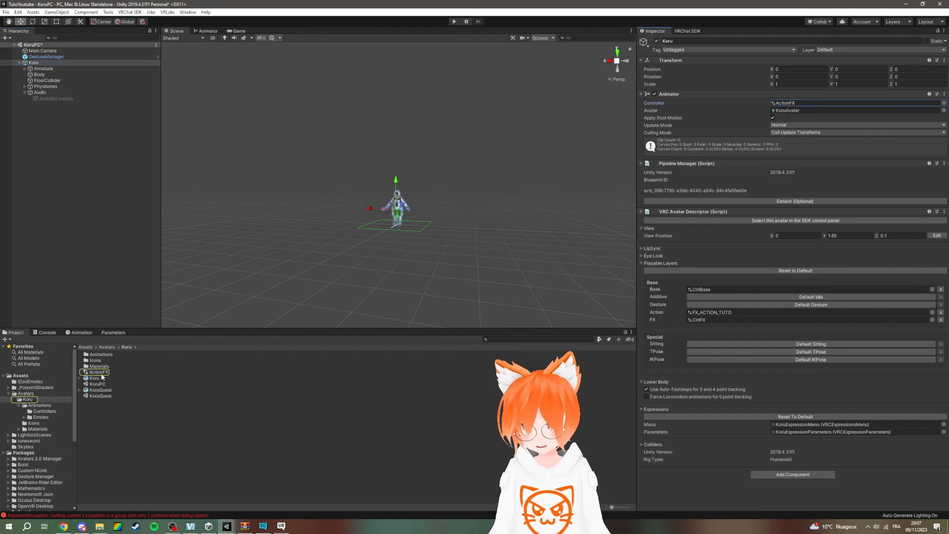
pyautogui.click(87, 347)
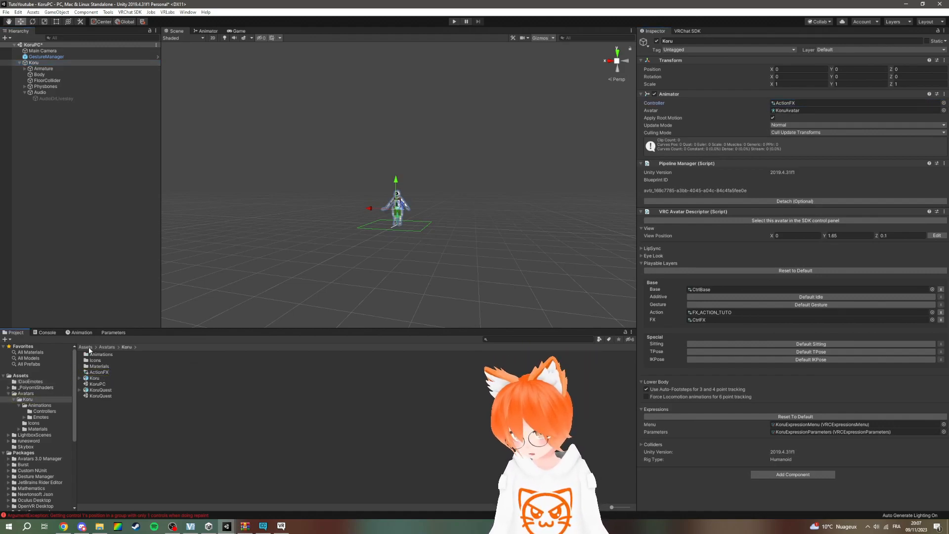
pyautogui.moveTo(109, 401); pyautogui.dragTo(788, 103)
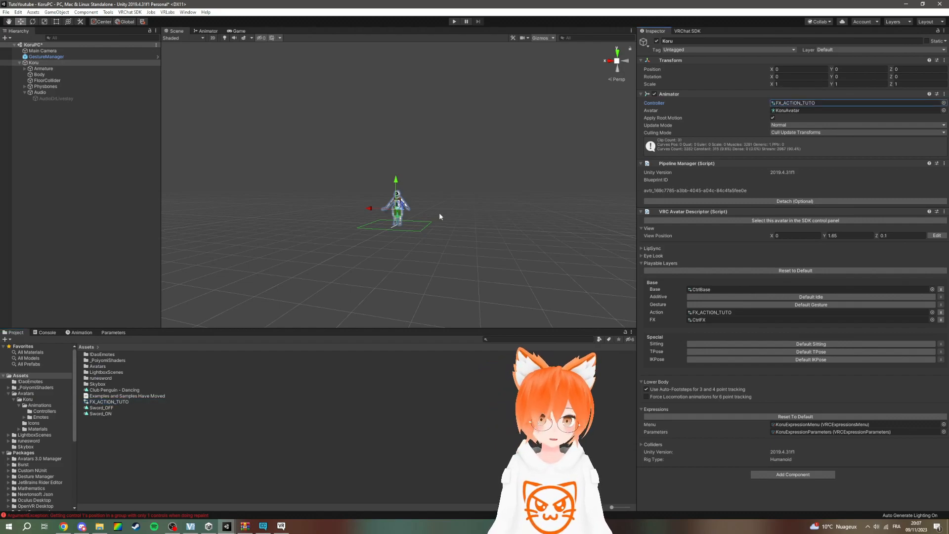
# - Open the Dao Dr LiveseyWalk Middle clip for animation editing and delete its missing DrLivesey game object property
pyautogui.click(82, 332)
pyautogui.click(42, 347)
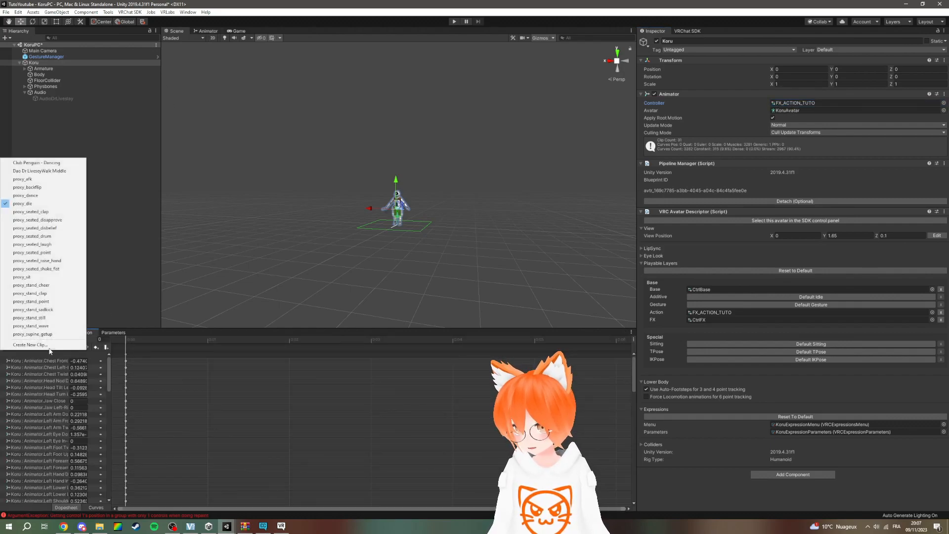
pyautogui.click(40, 171)
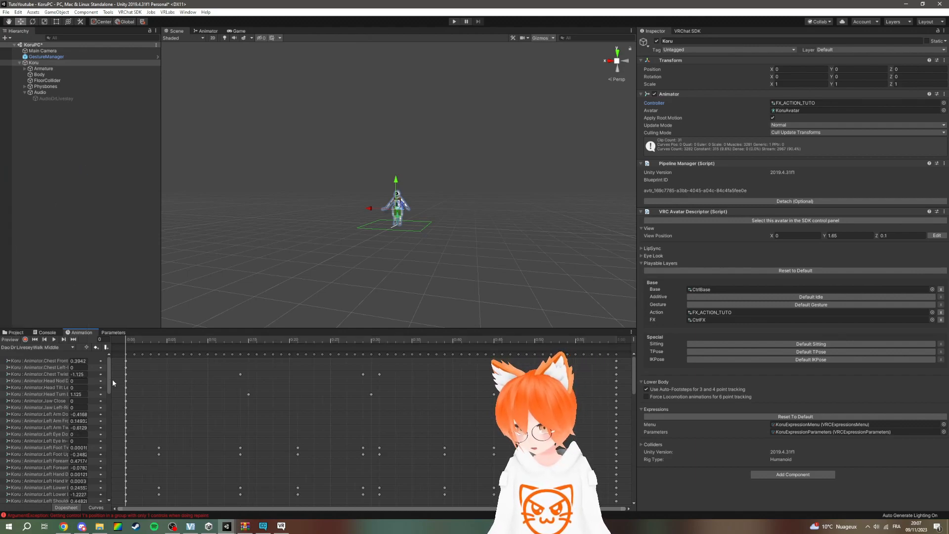
pyautogui.moveTo(108, 377); pyautogui.dragTo(116, 510)
pyautogui.click(42, 484)
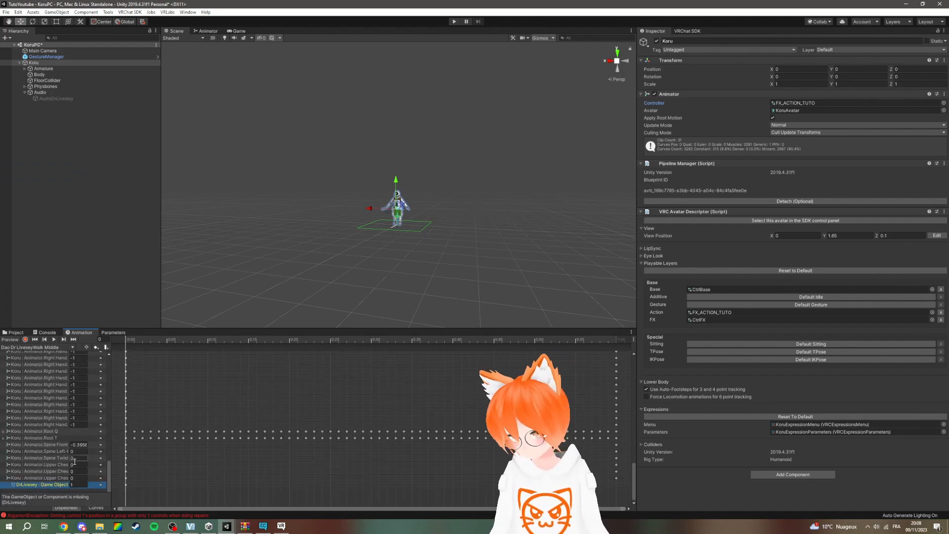
pyautogui.press('Delete')
pyautogui.moveTo(113, 458); pyautogui.dragTo(109, 342)
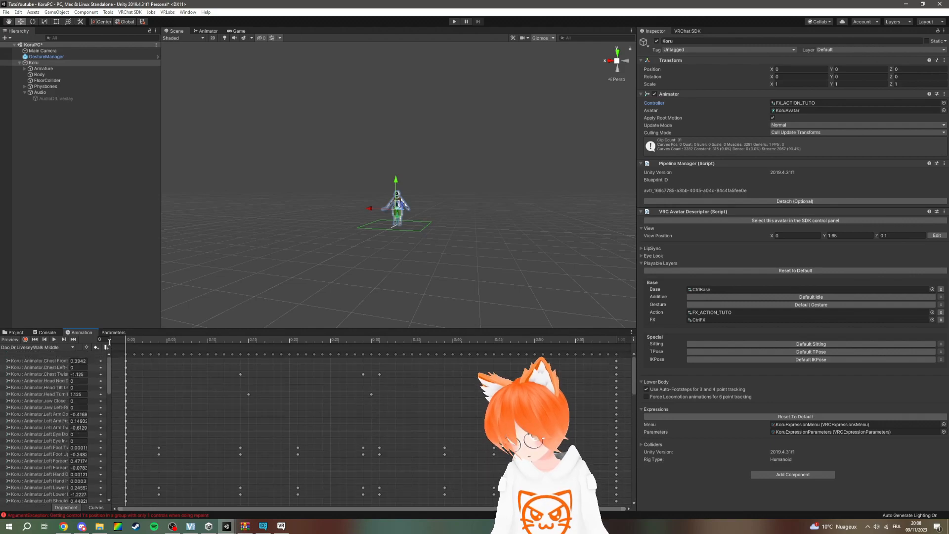
# - Start recording in the Dao Dr LiveseyWalk Middle clip and key the AudioDrLiveslay object as active
pyautogui.click(25, 340)
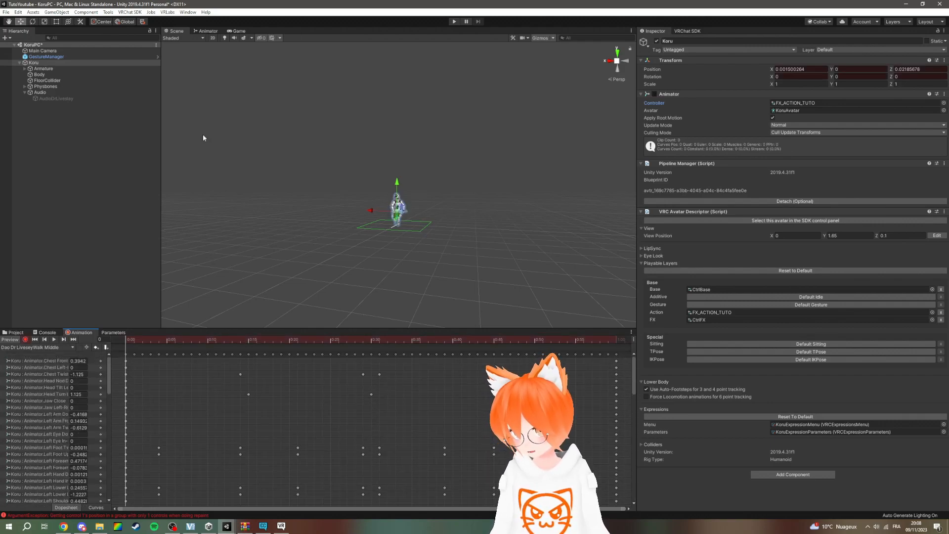
pyautogui.click(55, 99)
pyautogui.click(656, 43)
pyautogui.moveTo(109, 379); pyautogui.dragTo(114, 504)
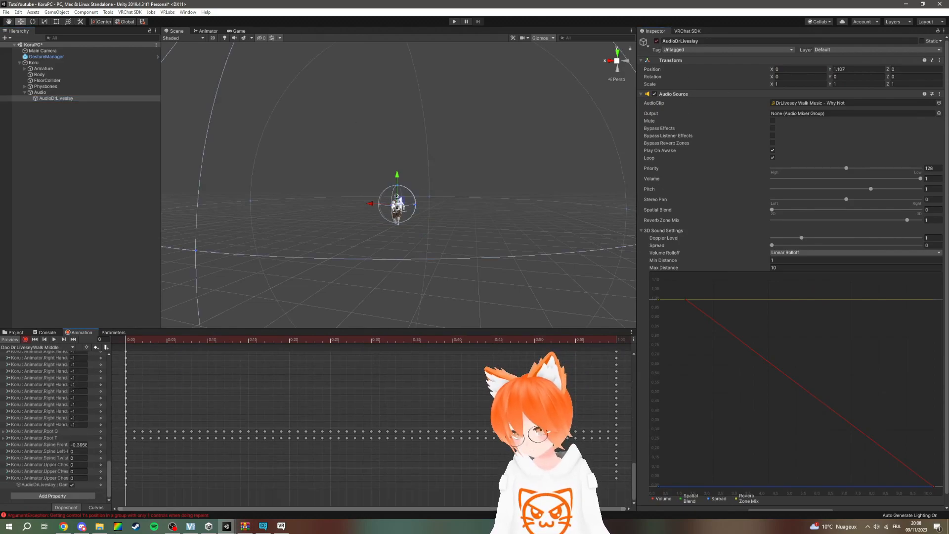
# - Stop keyframe recording in the Dao Dr LiveseyWalk Middle clip and deselect the AudioDrLiveslay object
pyautogui.click(42, 485)
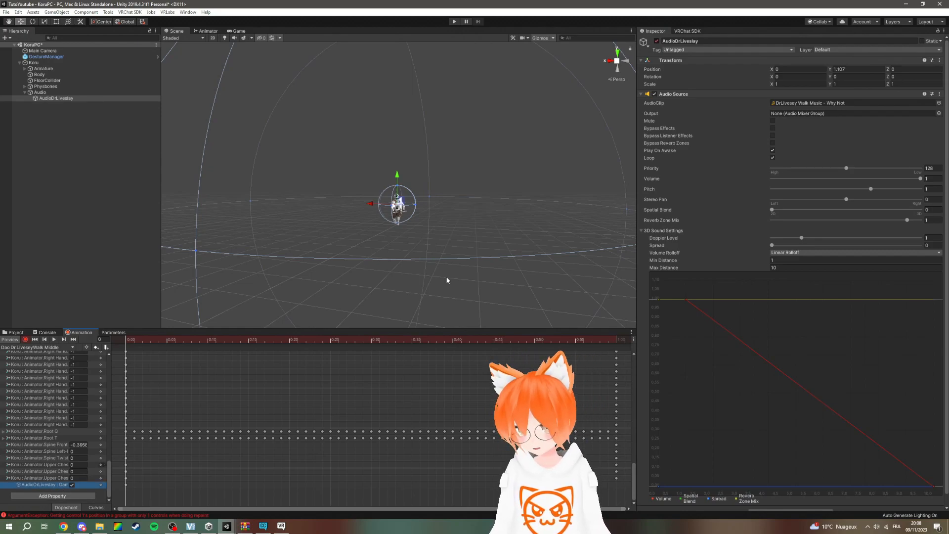
pyautogui.click(26, 339)
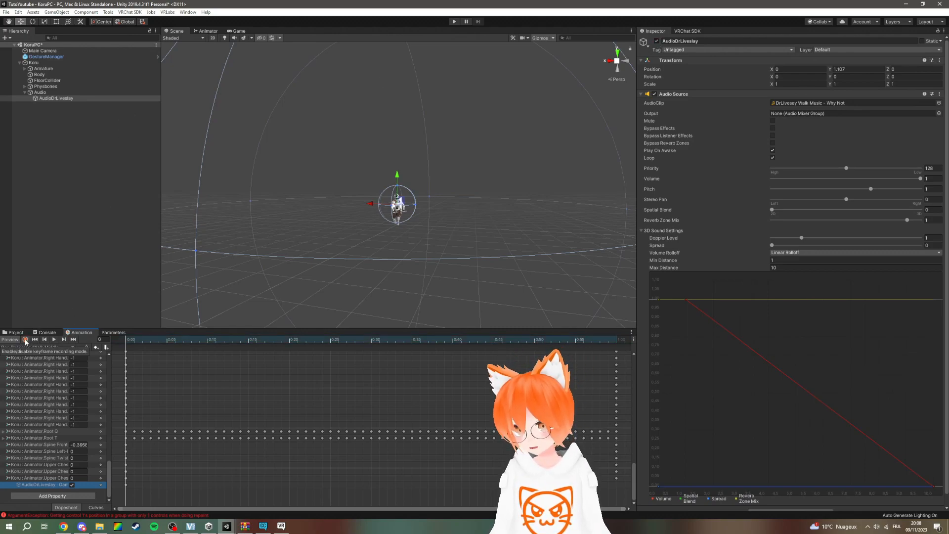
pyautogui.click(45, 245)
pyautogui.click(14, 340)
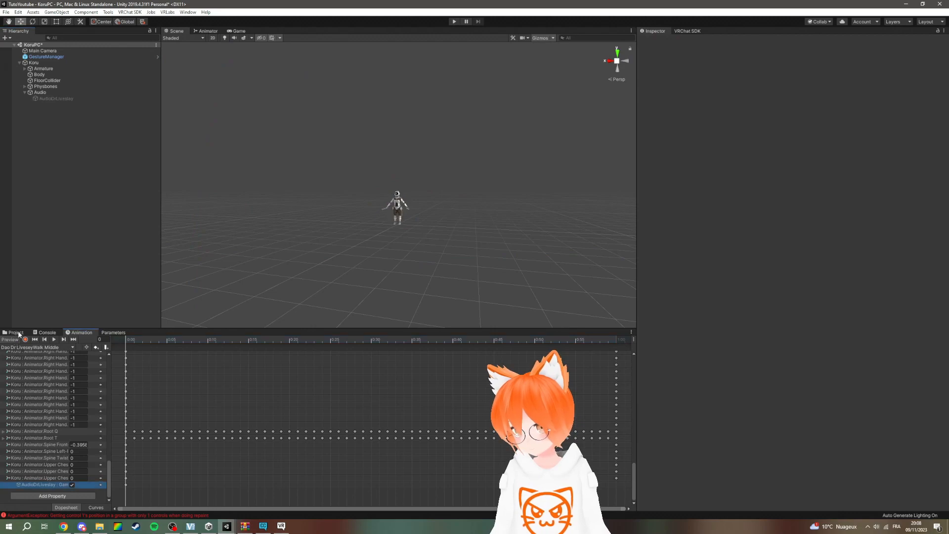
# - Enter play mode and toggle the Dr Liveslay emote on and off through the GestureManager's Expressions radial menu
pyautogui.click(455, 22)
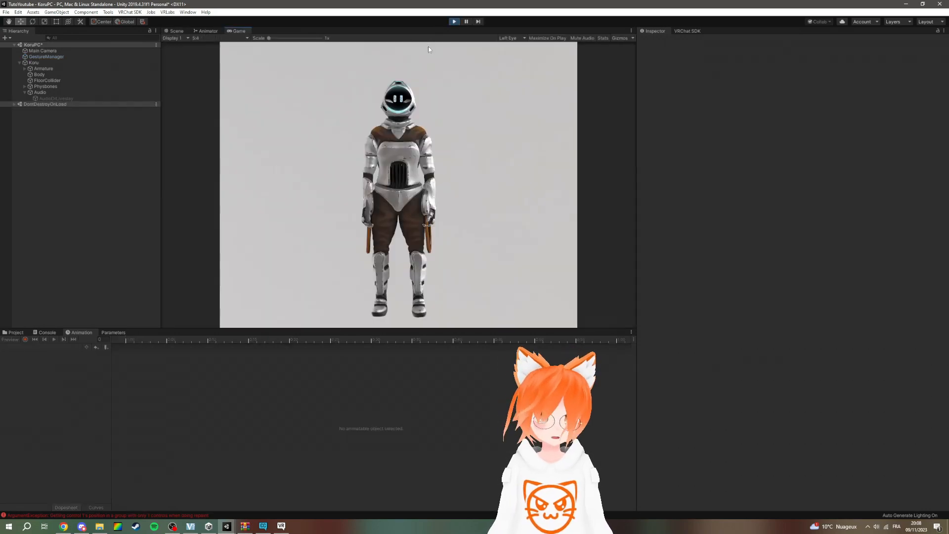
pyautogui.click(176, 31)
pyautogui.click(49, 57)
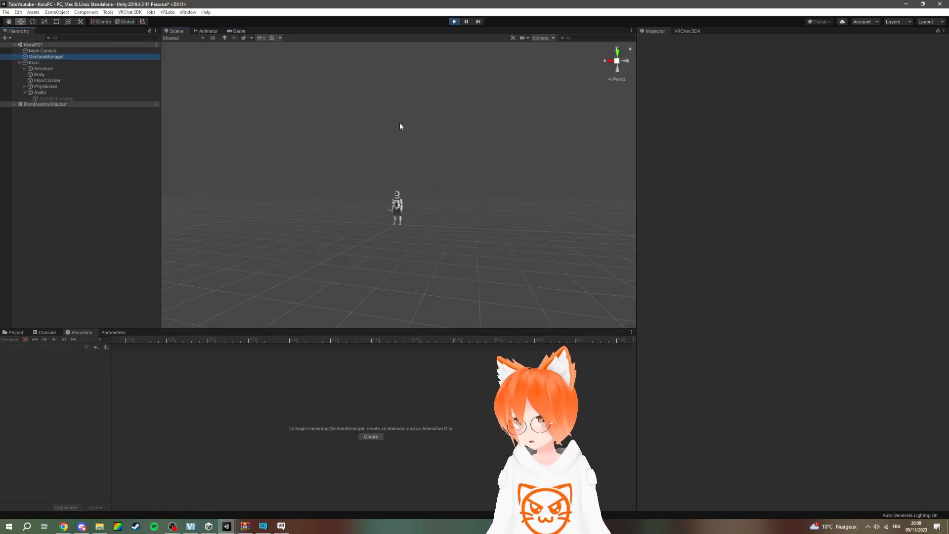
pyautogui.scroll(5, 441, 169)
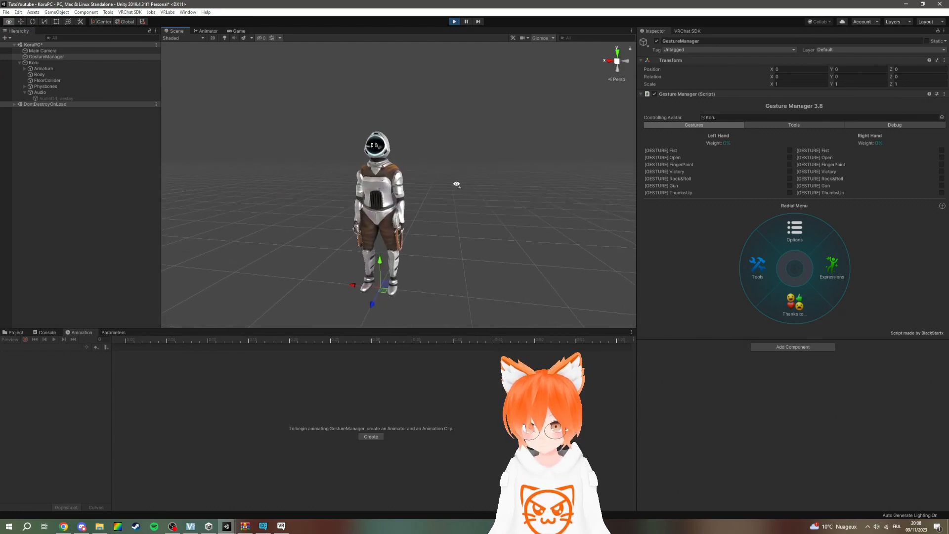
pyautogui.click(830, 267)
pyautogui.click(768, 249)
pyautogui.moveTo(428, 188); pyautogui.dragTo(508, 199, button='right')
pyautogui.press('s')
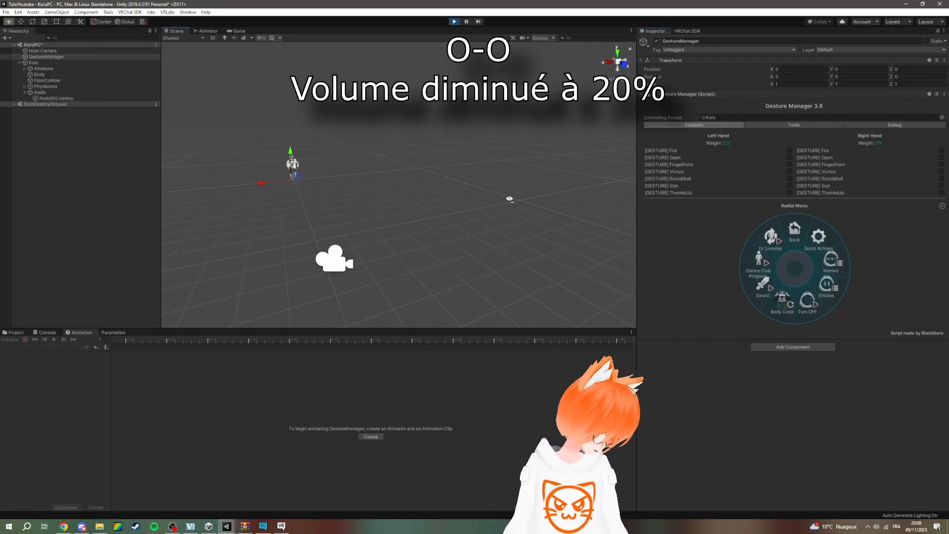
pyautogui.click(773, 239)
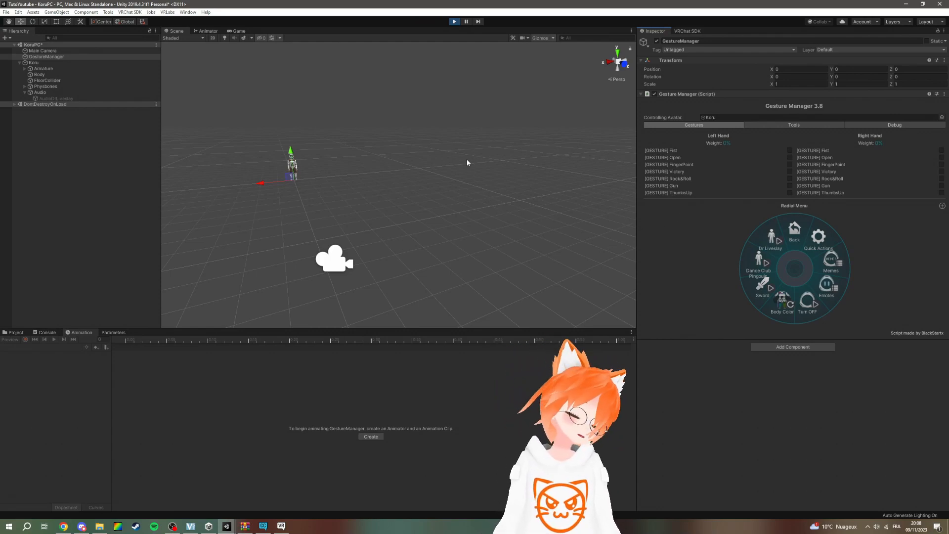
# - Exit play mode and save the KoruPC scene
pyautogui.keyDown('alt'); pyautogui.moveTo(421, 146); pyautogui.dragTo(456, 164); pyautogui.keyUp('alt')
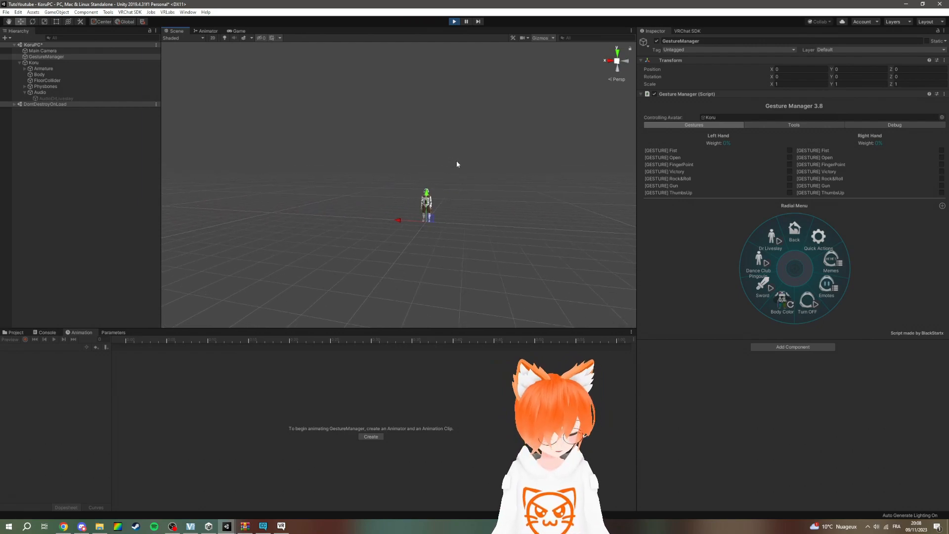
pyautogui.keyDown('alt'); pyautogui.moveTo(462, 183); pyautogui.dragTo(472, 186); pyautogui.keyUp('alt')
pyautogui.hotkey('ctrl', 's')
pyautogui.click(454, 21)
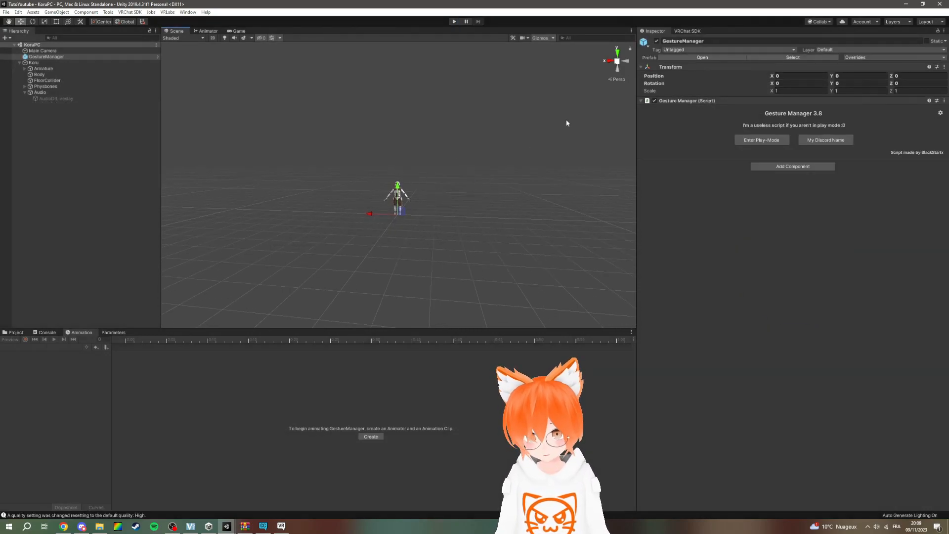
# - Check the Koru avatar's validations in the VRChat SDK Builder and locate the audio clip used by AudioDrLiveslay
pyautogui.click(693, 31)
pyautogui.click(768, 72)
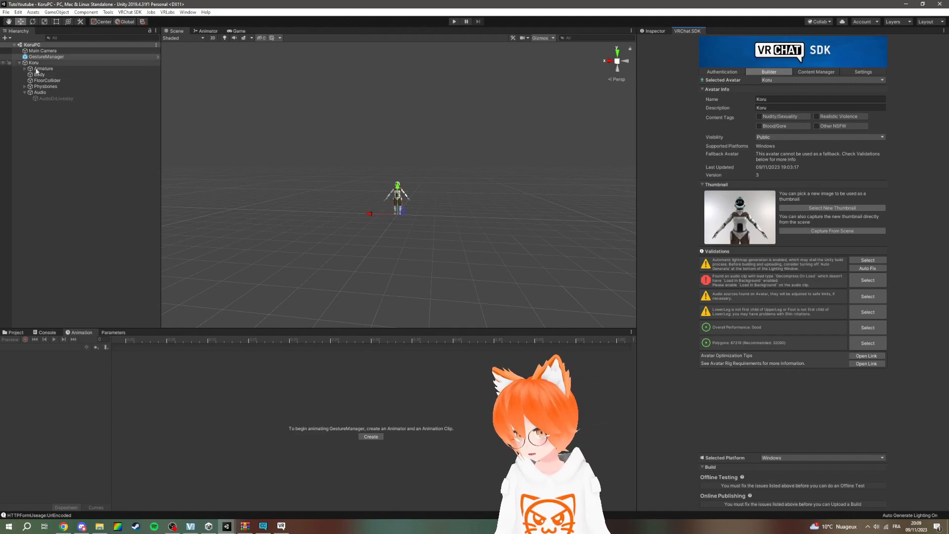
pyautogui.click(15, 333)
pyautogui.click(57, 93)
pyautogui.click(58, 98)
pyautogui.click(655, 31)
pyautogui.click(796, 103)
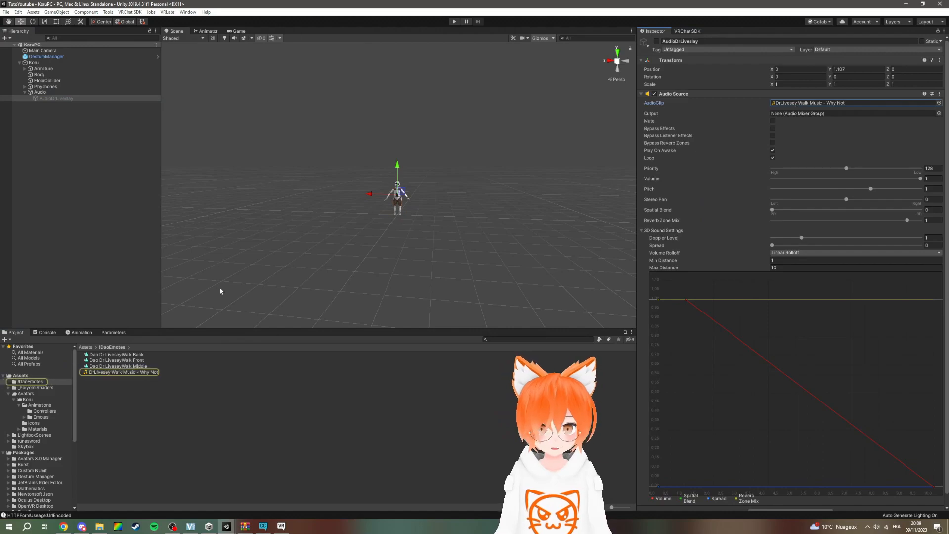
# - Enable Load In Background in the import settings of DrLivesey Walk Music - Why Not and apply the change
pyautogui.click(108, 372)
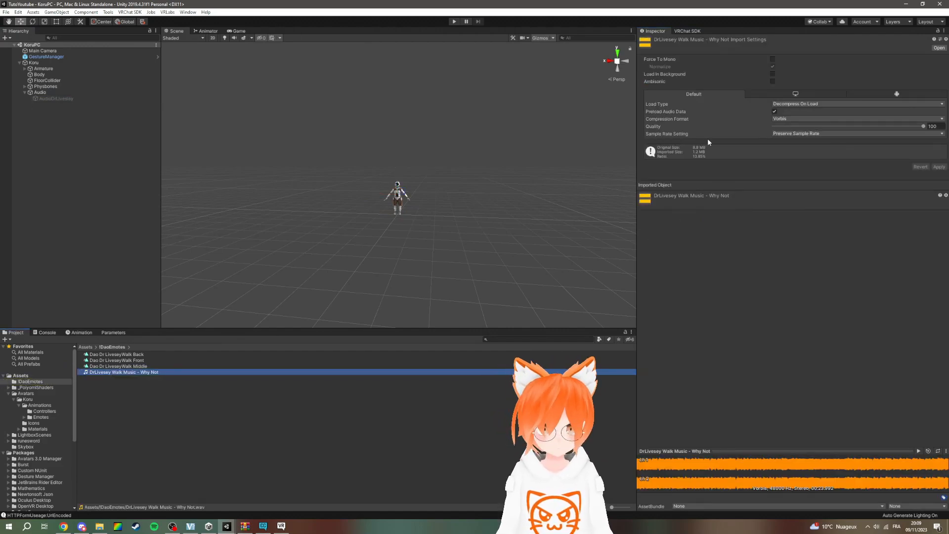
pyautogui.click(773, 74)
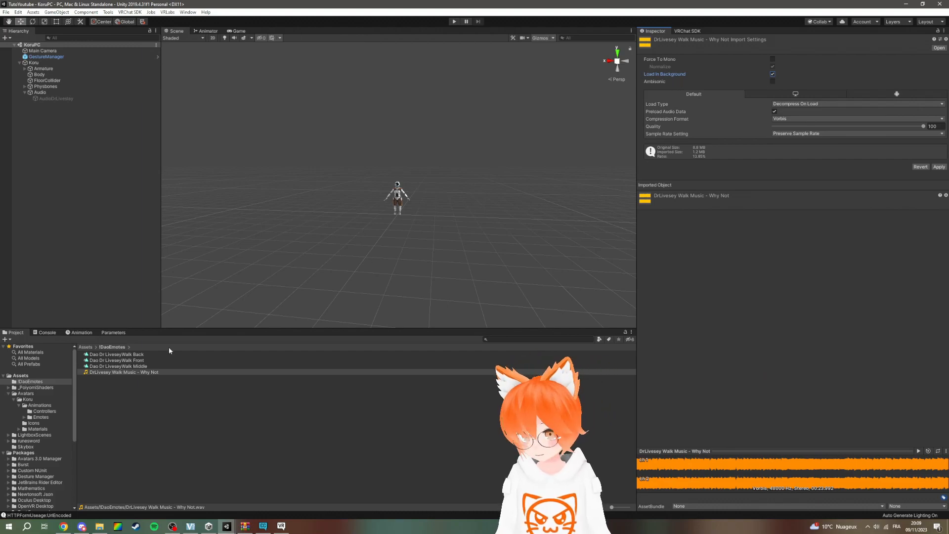
pyautogui.click(938, 168)
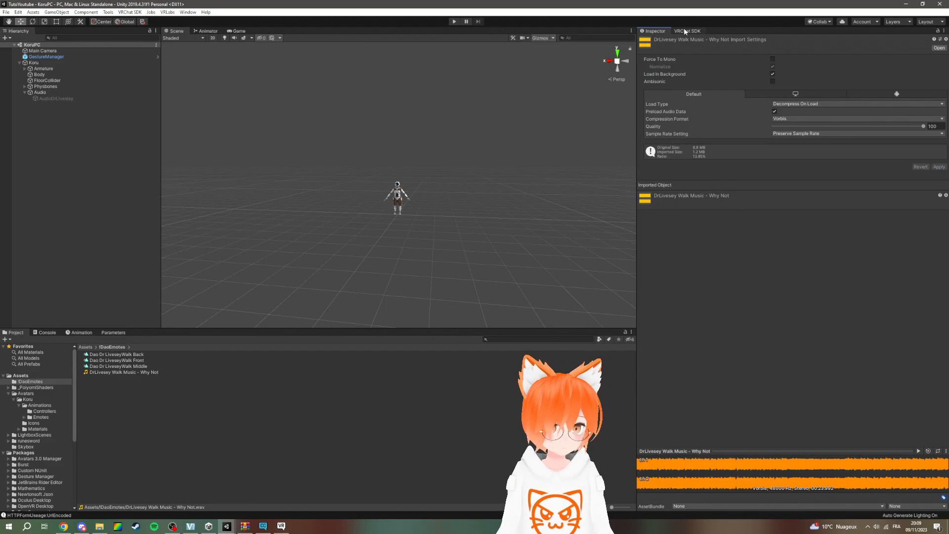
# - Build and publish the Koru avatar for Windows from the VRChat SDK Builder
pyautogui.click(684, 32)
pyautogui.click(815, 503)
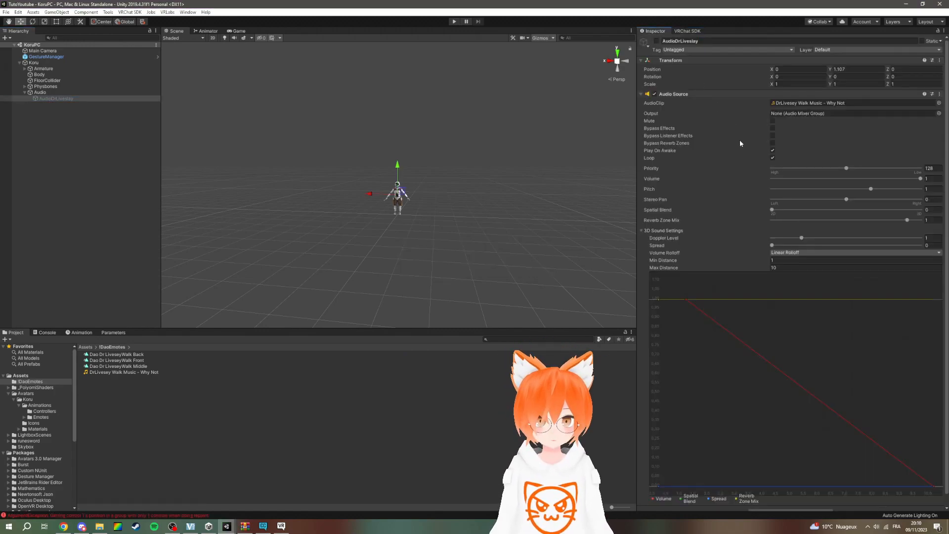
pyautogui.click(652, 179)
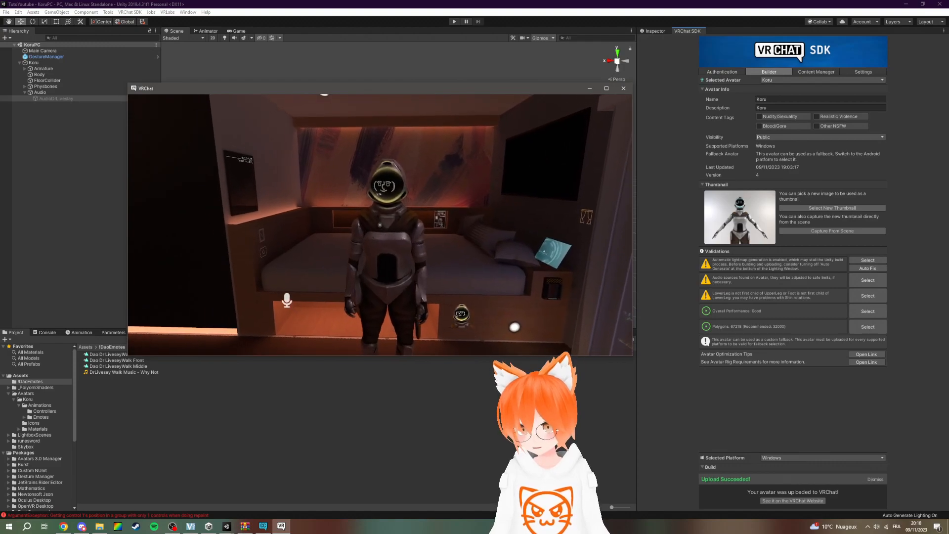
# - Switch to VRChat, test the Dr Livesey emote on the uploaded Koru avatar, and open and close the main menu
pyautogui.press('r')
pyautogui.click(230, 273)
pyautogui.press('r')
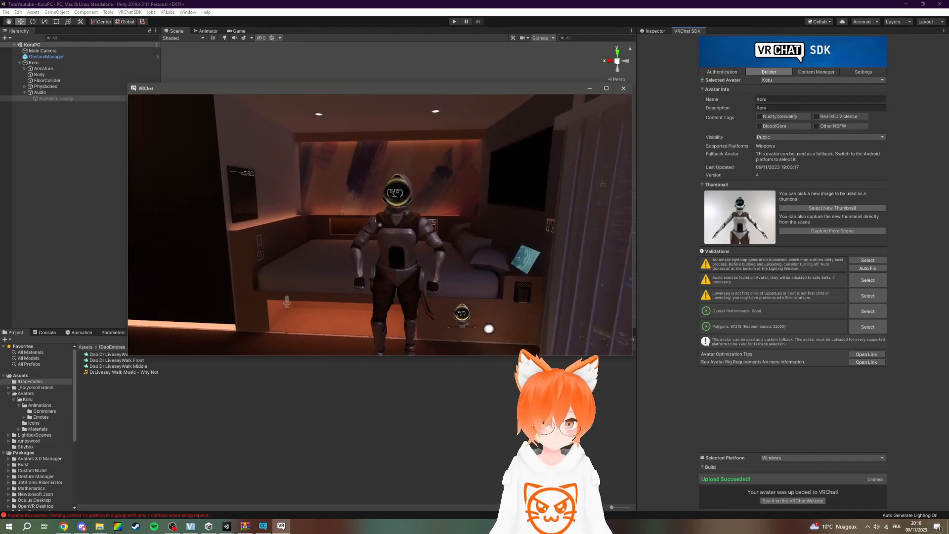
pyautogui.press('r')
pyautogui.press('r')
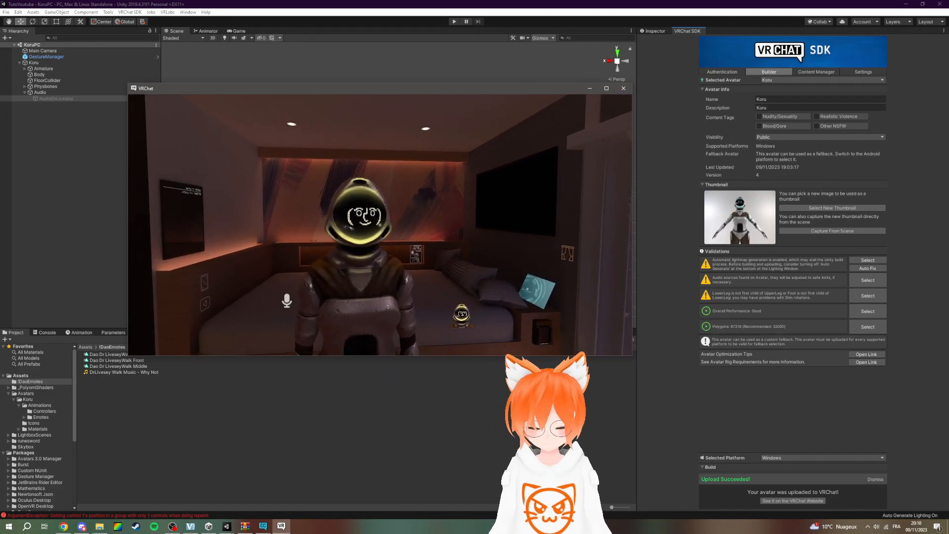
pyautogui.press('Escape')
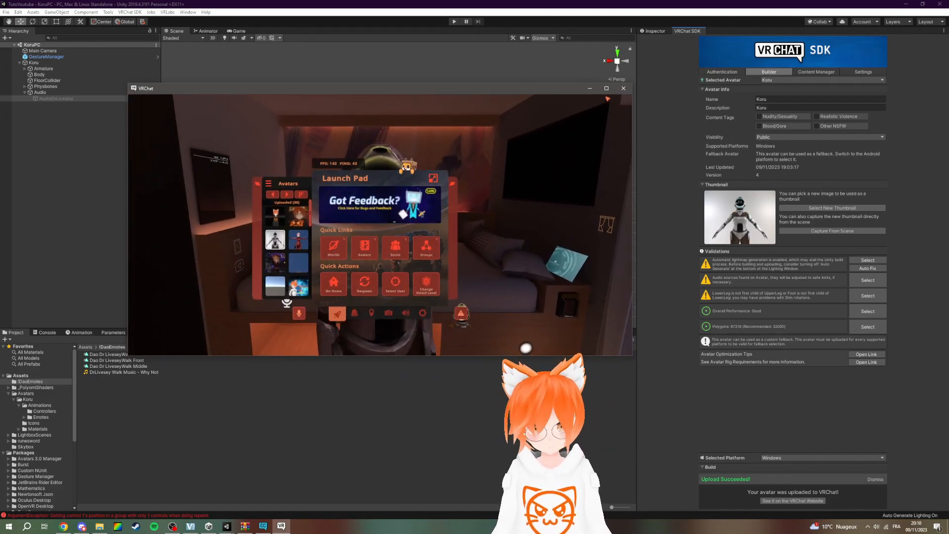
pyautogui.press('Escape')
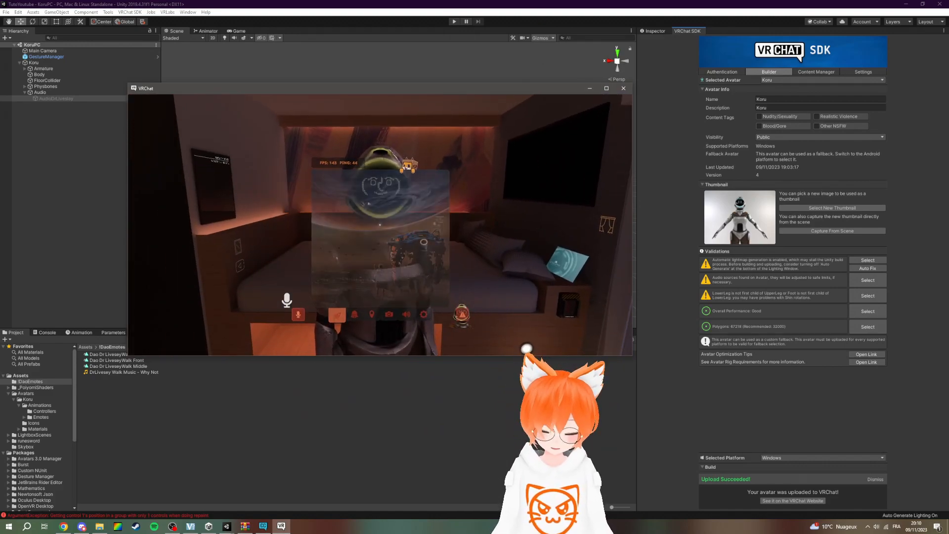